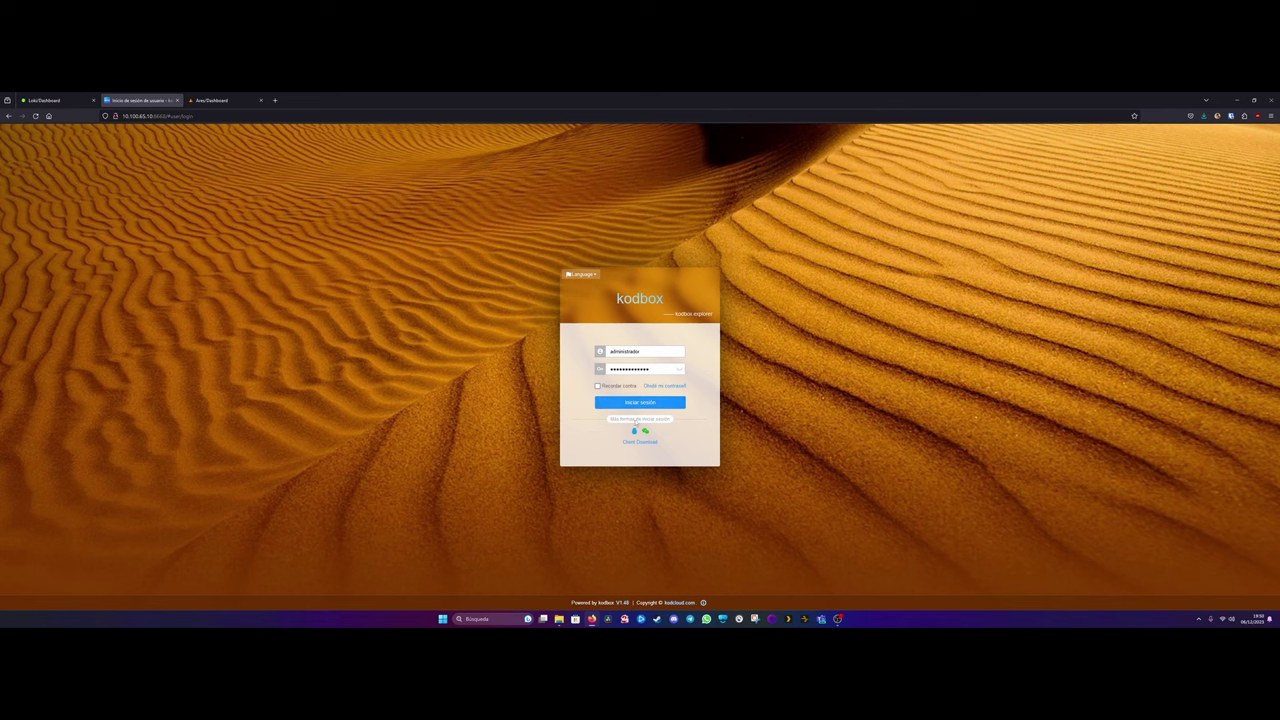
Check the client download options, close them, and sign in to kodbox with the prefilled credentials
click(638, 443)
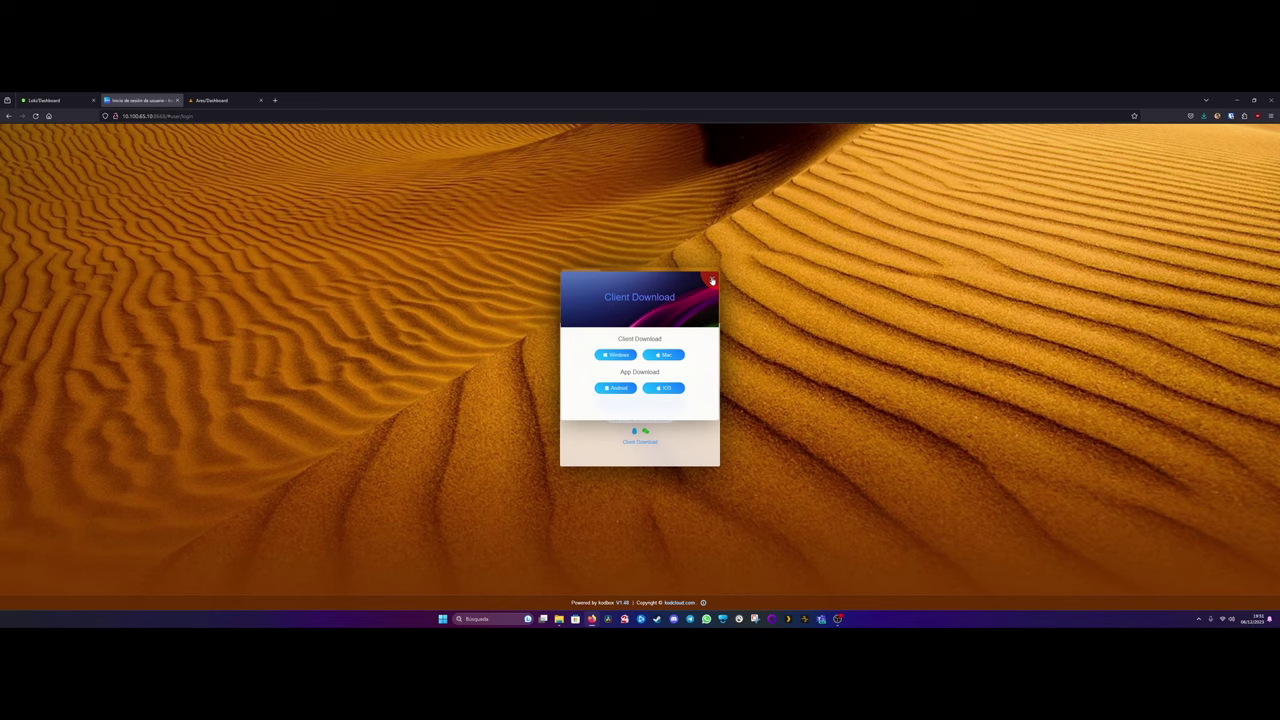
click(712, 281)
click(640, 402)
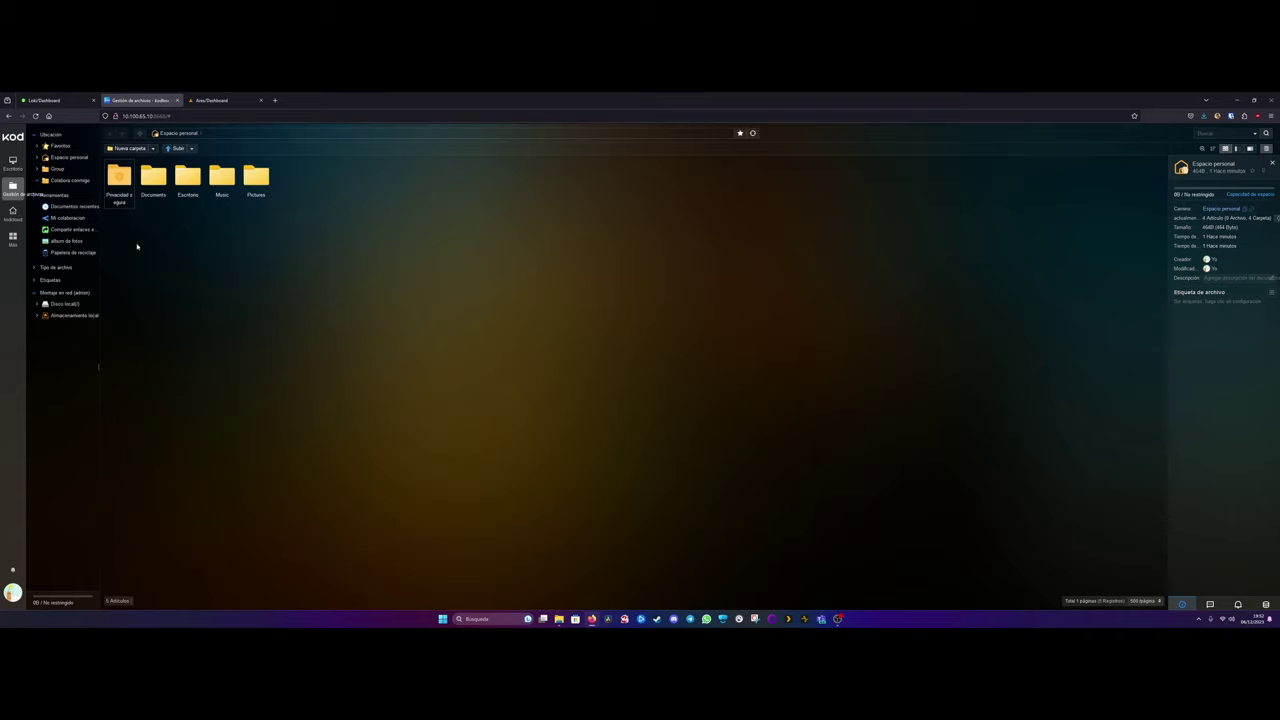
Examine the default folders in the personal space, including Privacidad segura and the Documents to Pictures group
click(151, 178)
shift+click(256, 178)
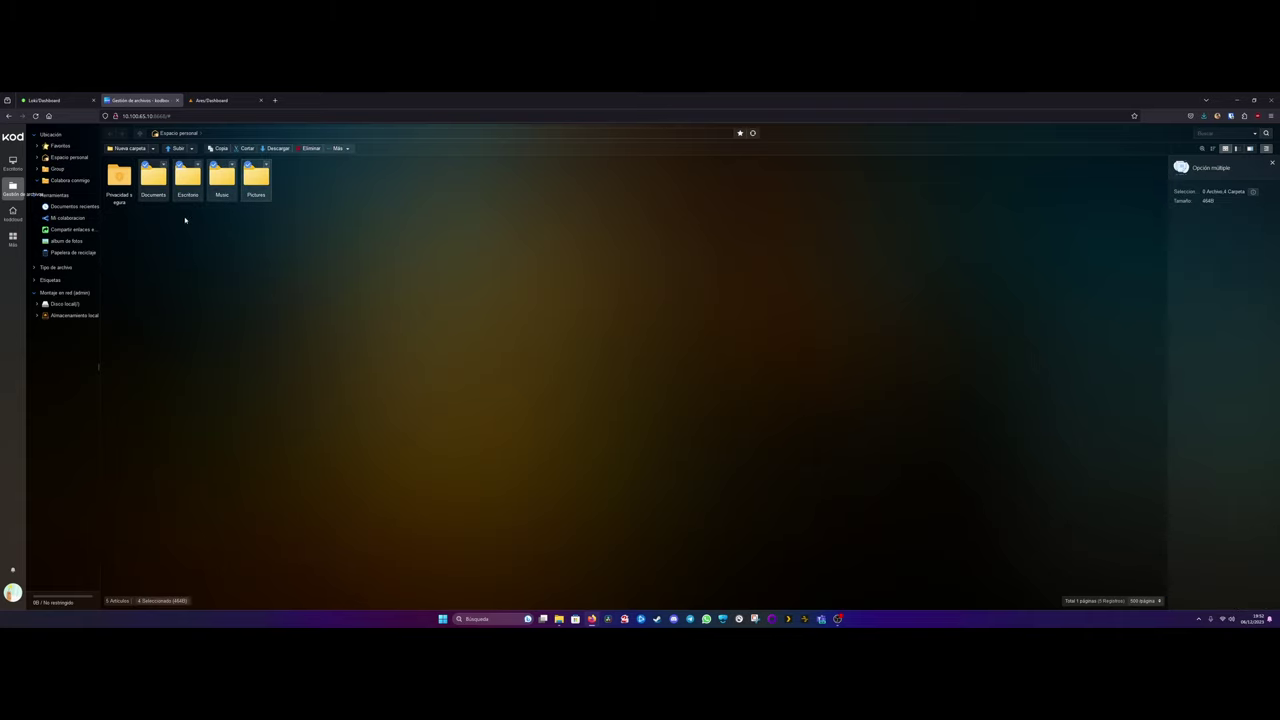
click(185, 220)
click(119, 180)
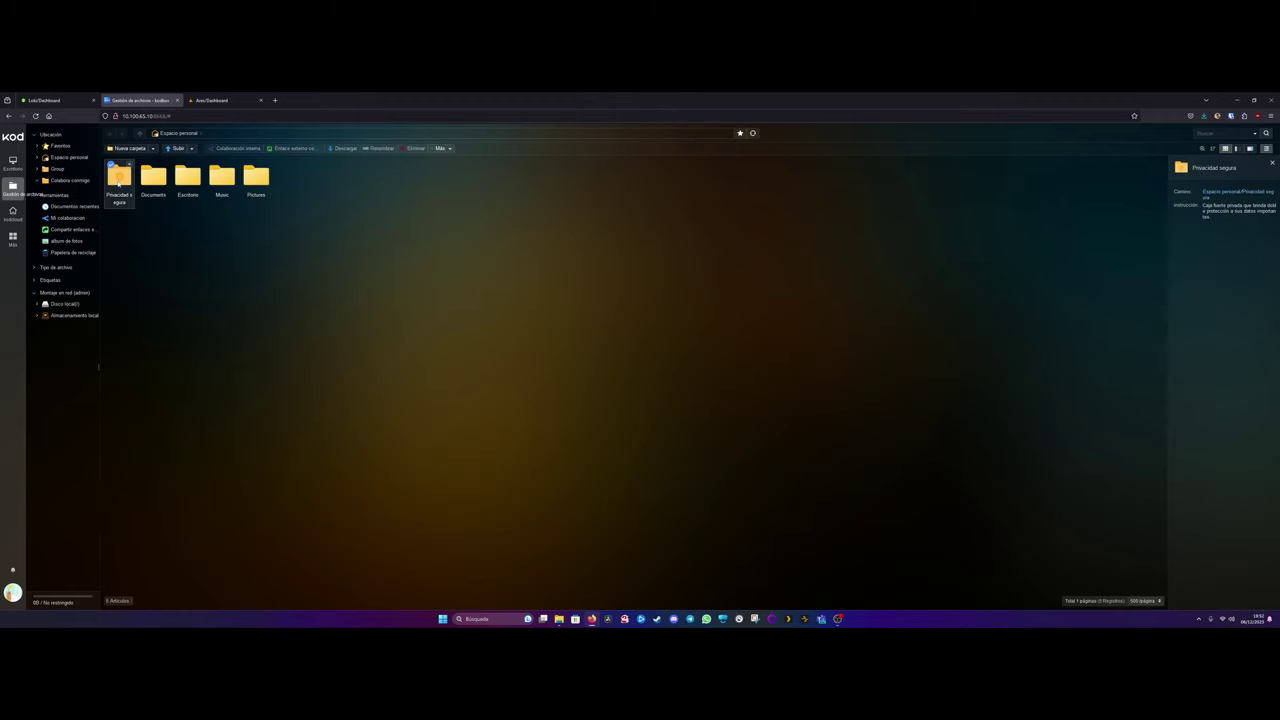
click(154, 180)
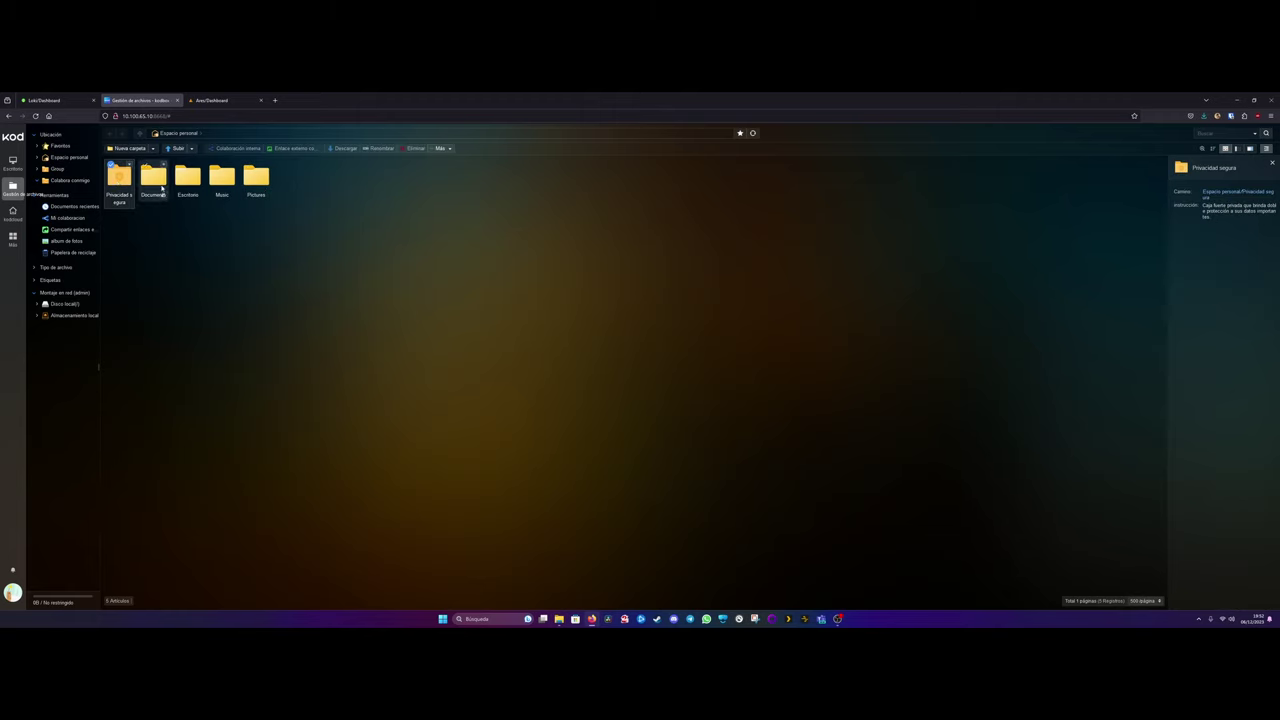
click(232, 321)
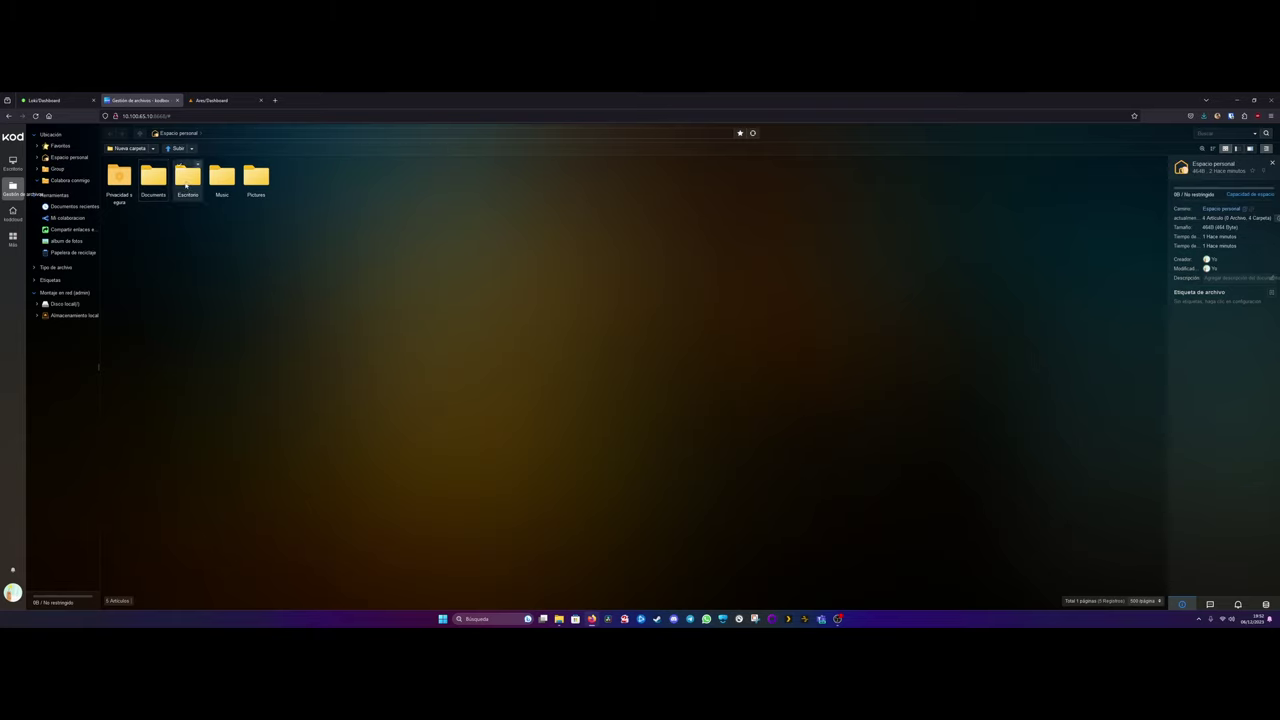
mouse_move(185, 184)
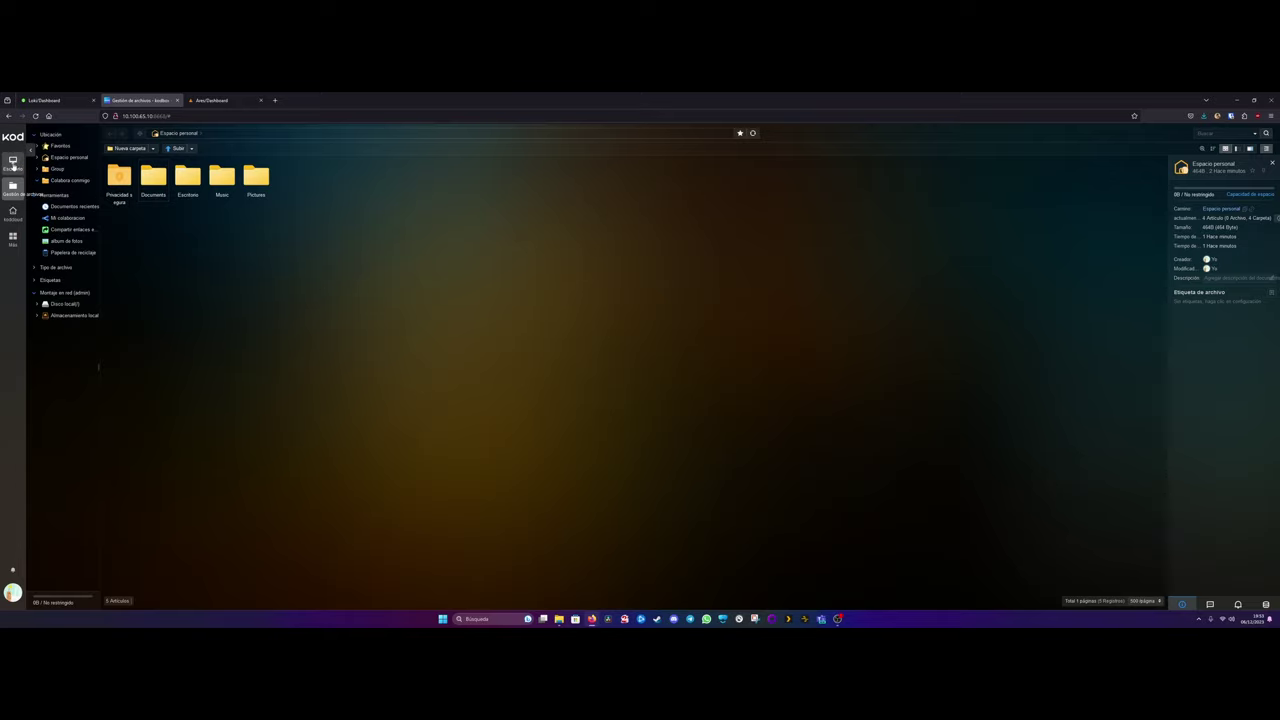
Show the kodbox desktop in full screen and return it to the normal browser view
click(12, 161)
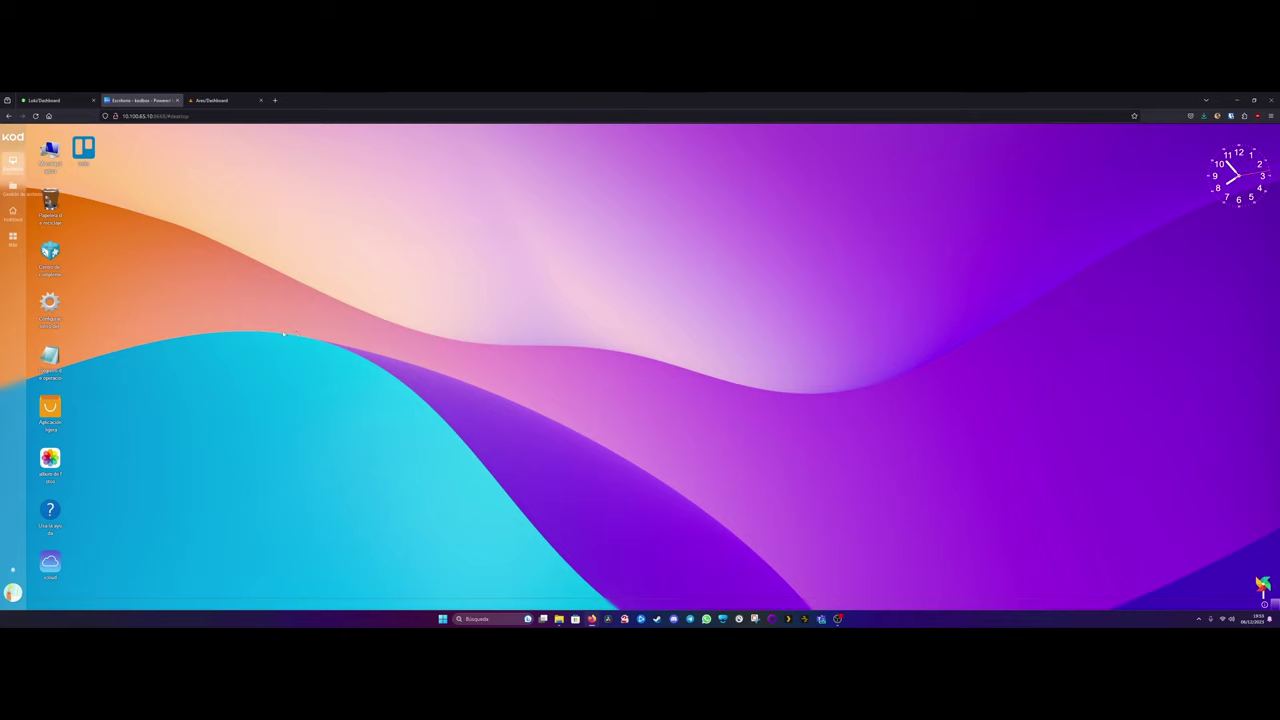
click(12, 592)
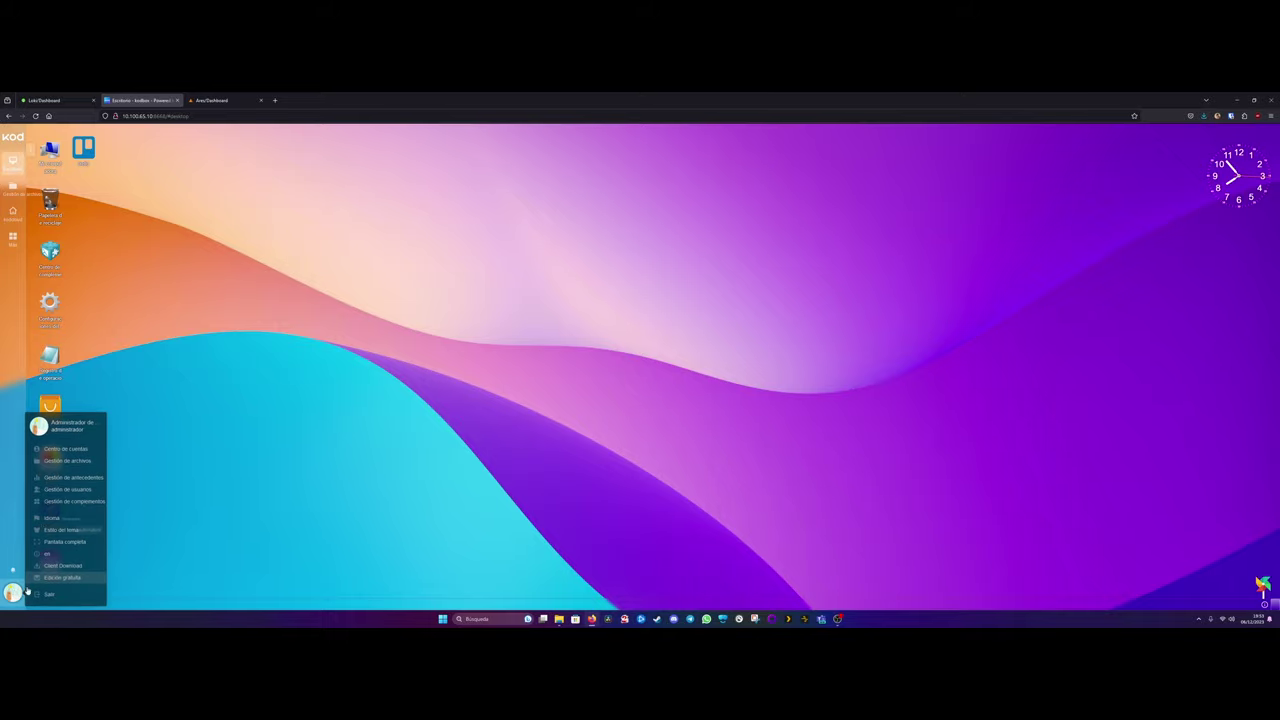
click(83, 542)
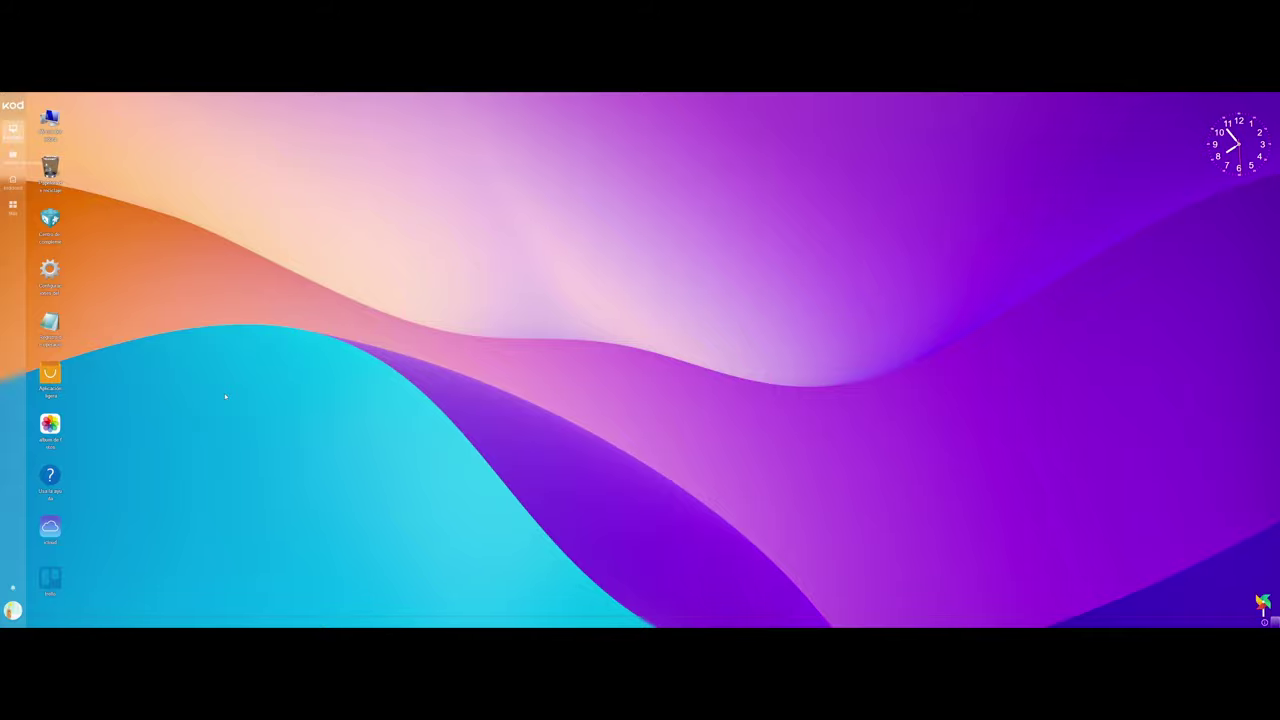
click(13, 610)
click(54, 566)
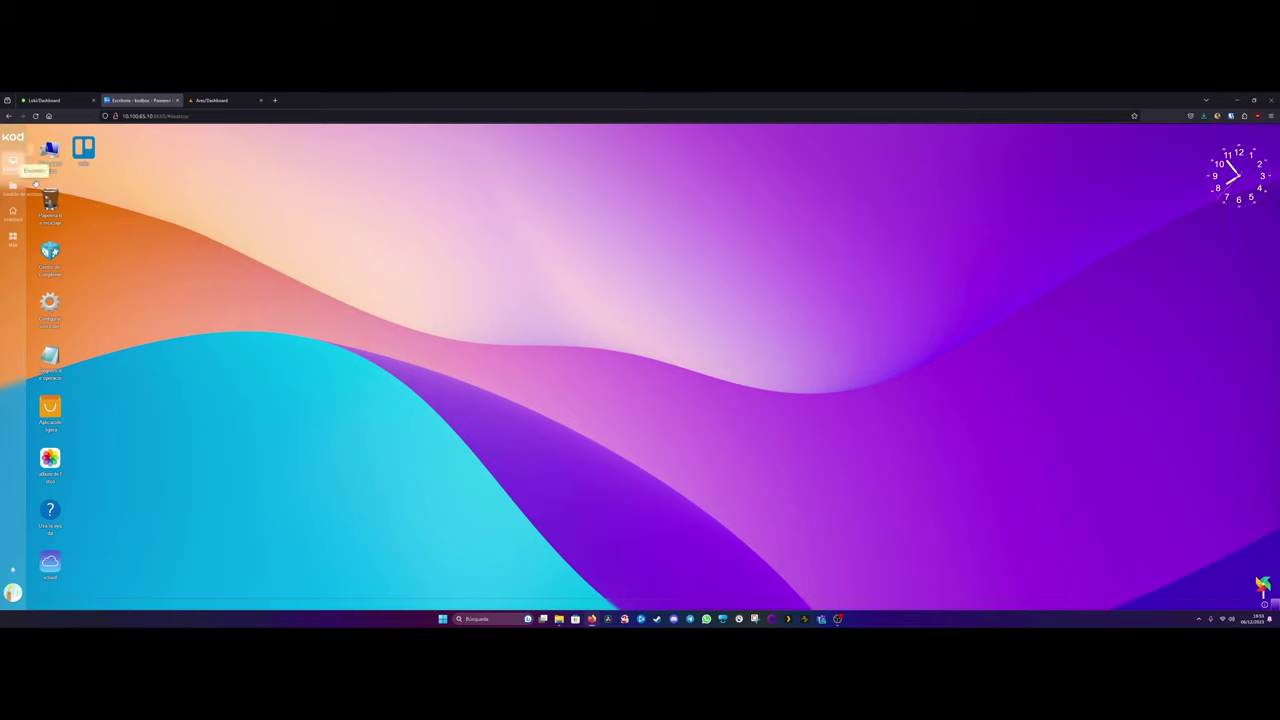
Open two personal space windows from the desktop's computer shortcut and arrange them side by side
click(13, 187)
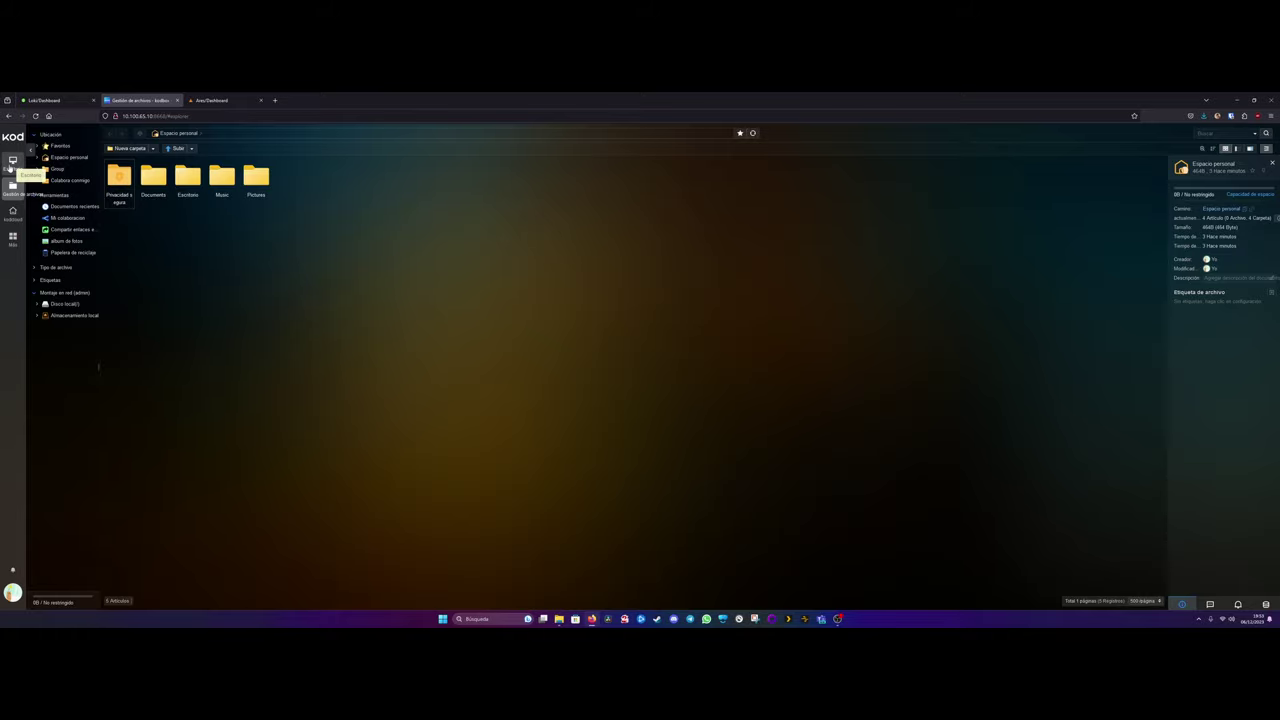
click(13, 160)
click(50, 152)
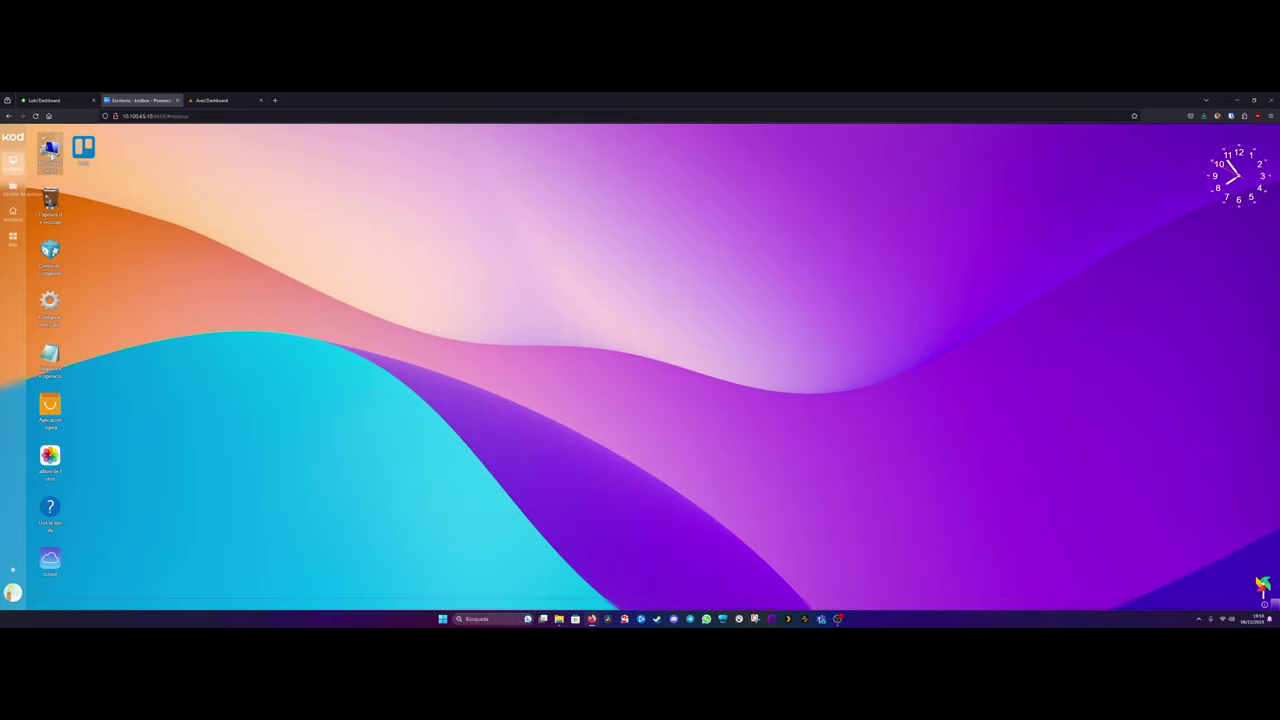
double_click(50, 150)
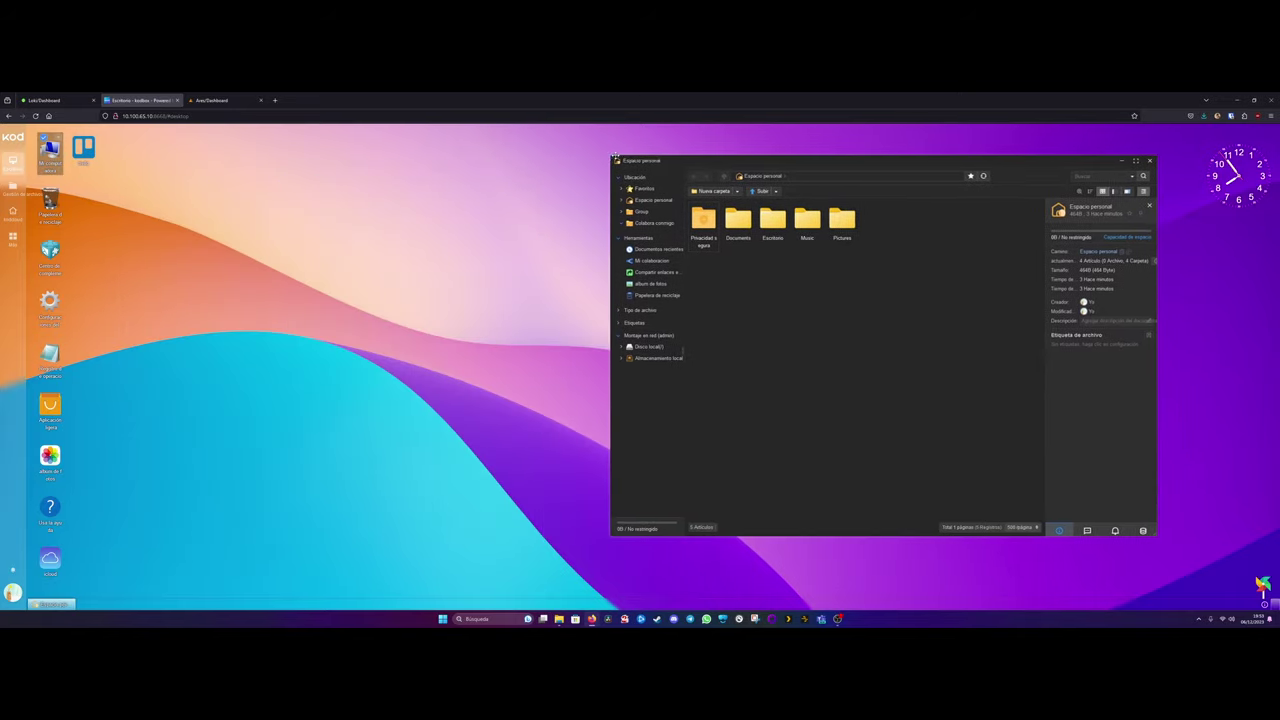
drag(700, 161, 790, 178)
double_click(50, 150)
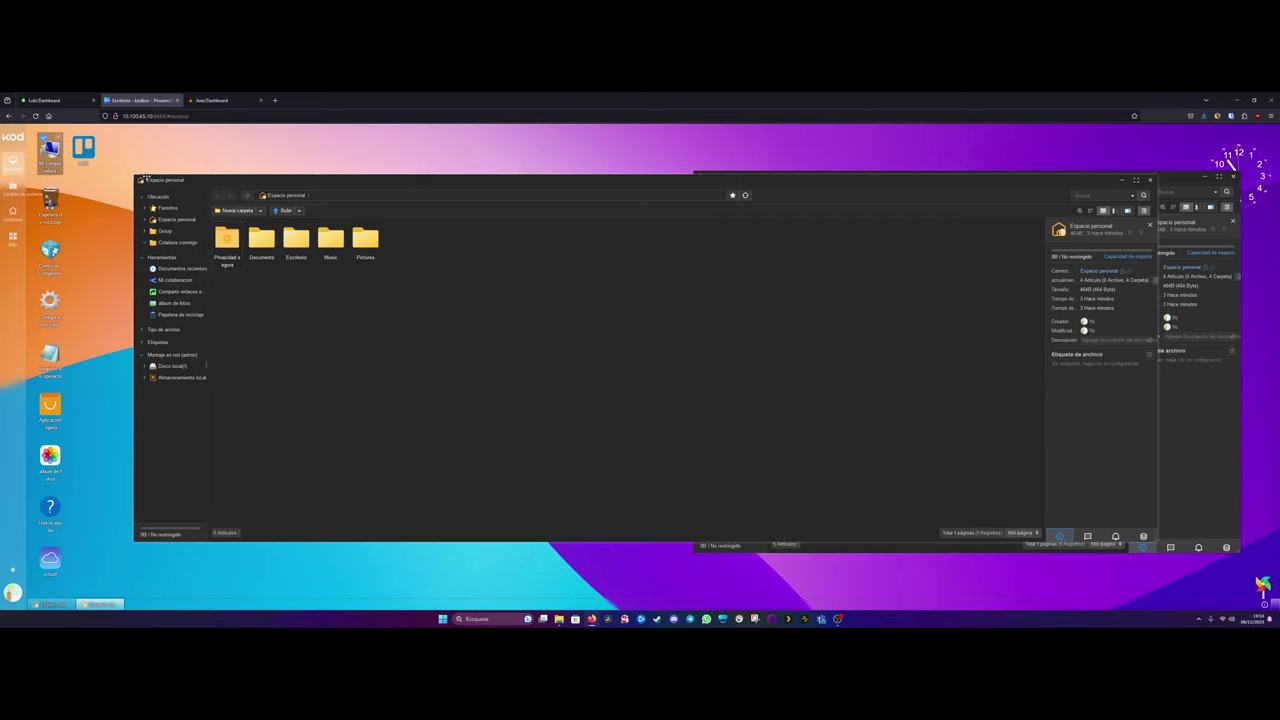
drag(133, 176, 561, 159)
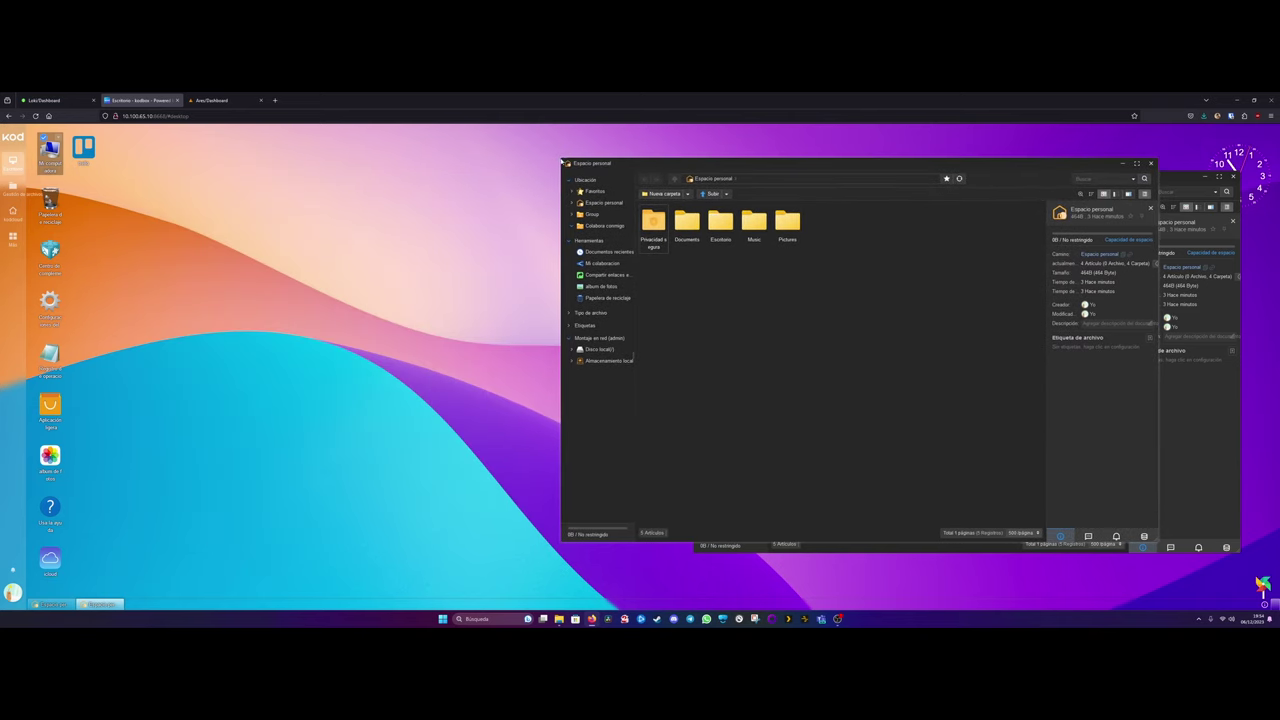
drag(566, 161, 192, 188)
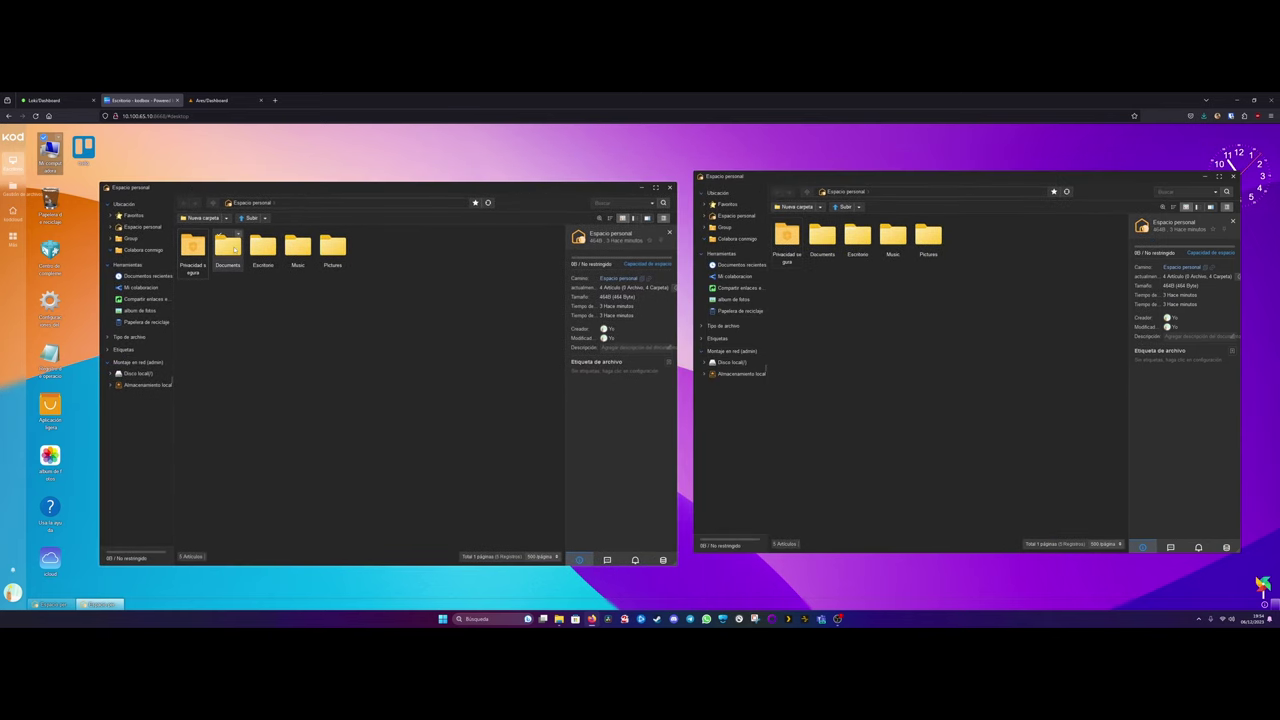
Try to move the Documents folder into the other window and examine the options for the folder's empty area
drag(228, 248, 745, 345)
drag(242, 262, 243, 337)
click(241, 342)
right_click(317, 347)
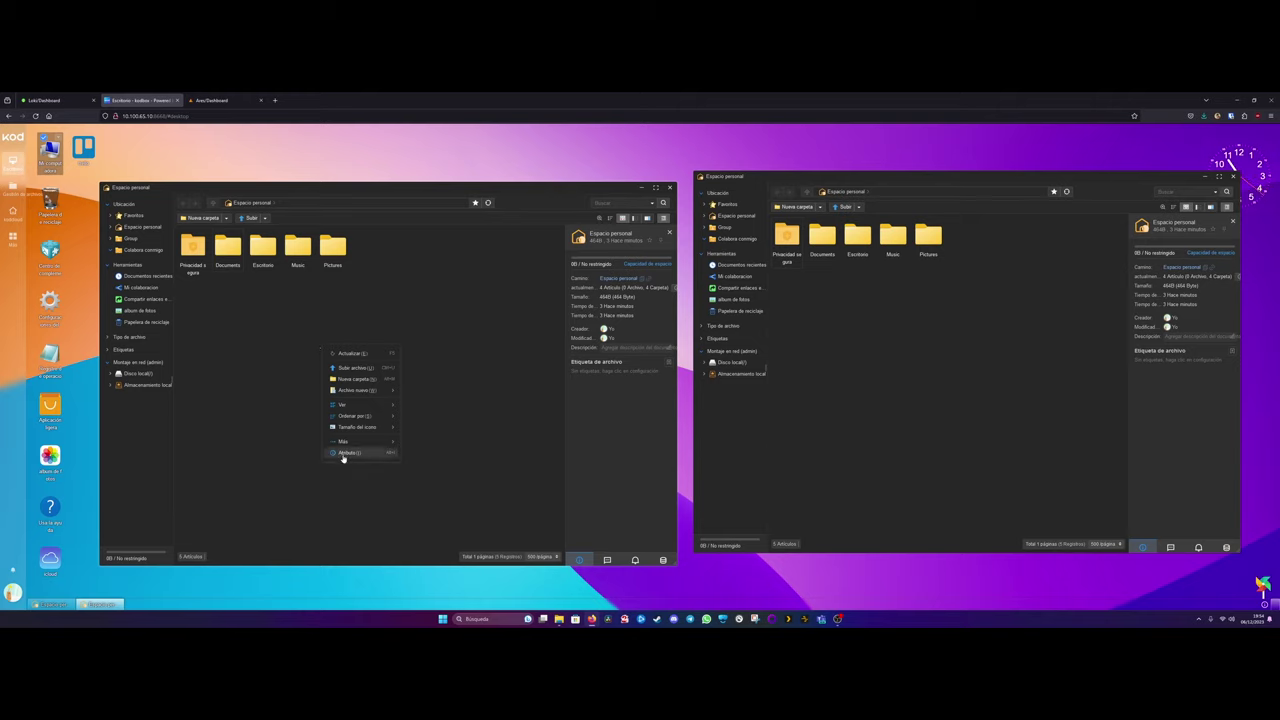
click(300, 369)
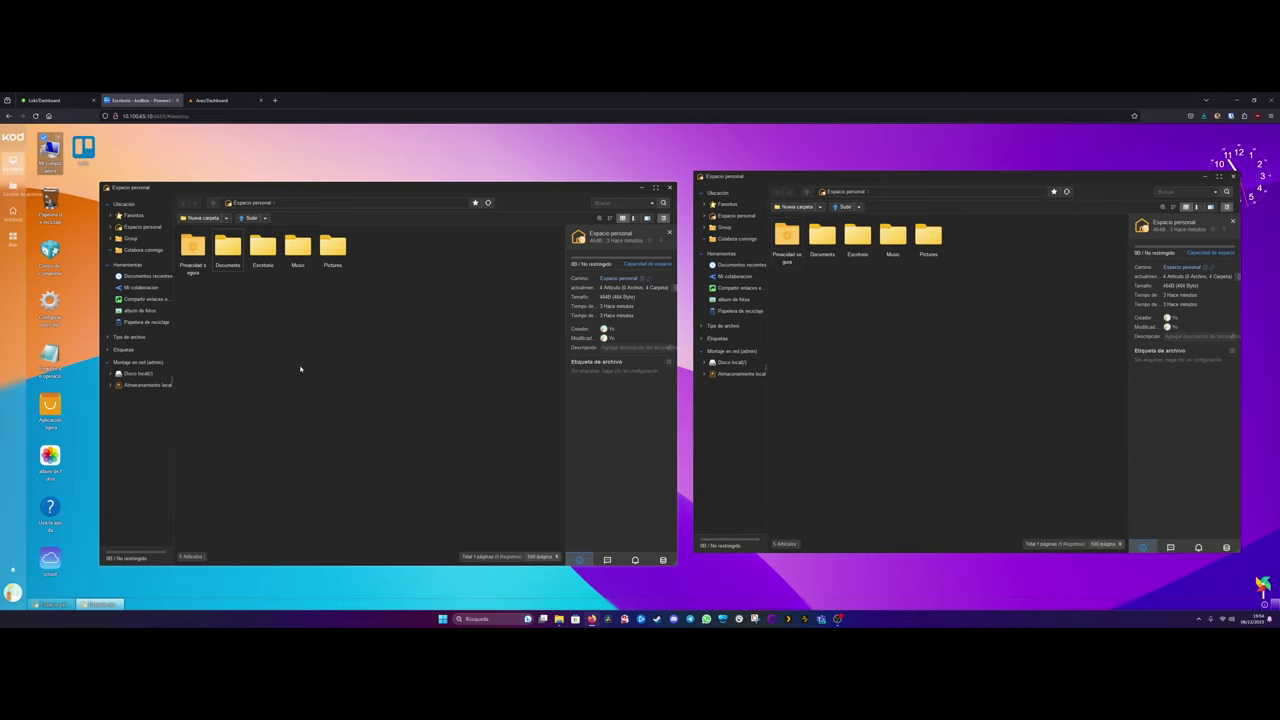
right_click(300, 369)
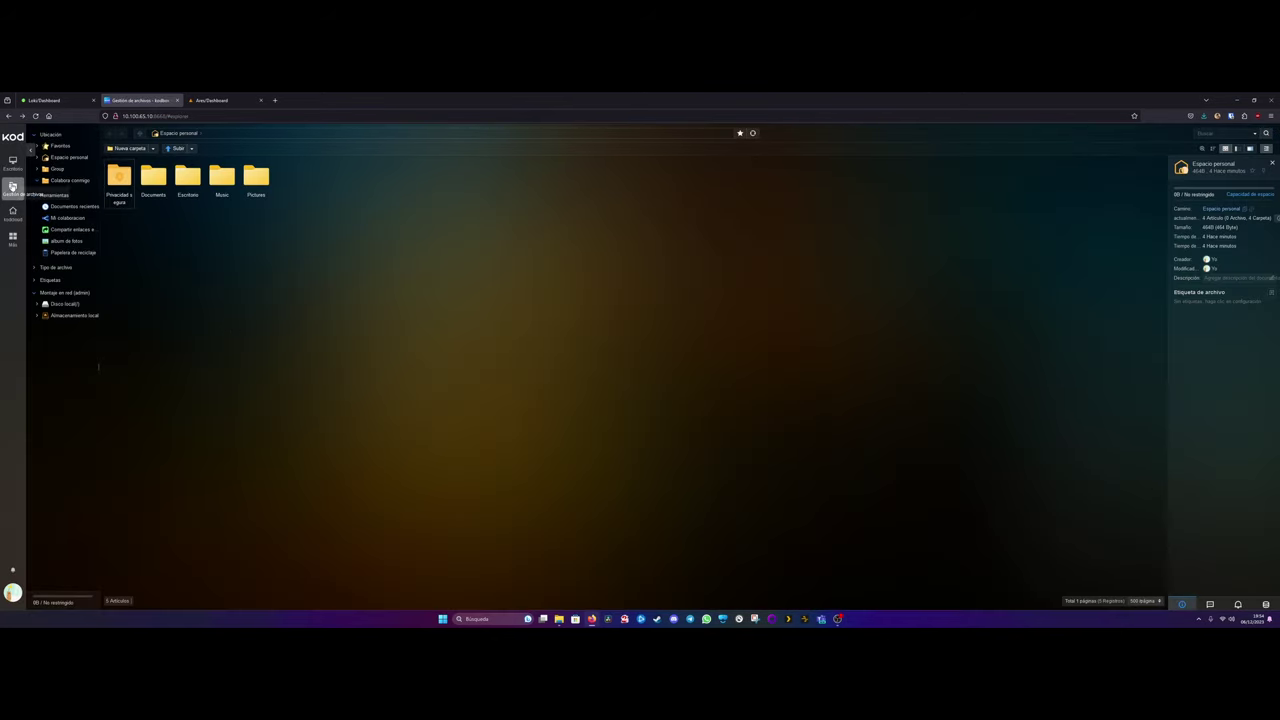
Open a personal space window on the kodbox desktop, minimize and restore it, and reposition it
click(13, 162)
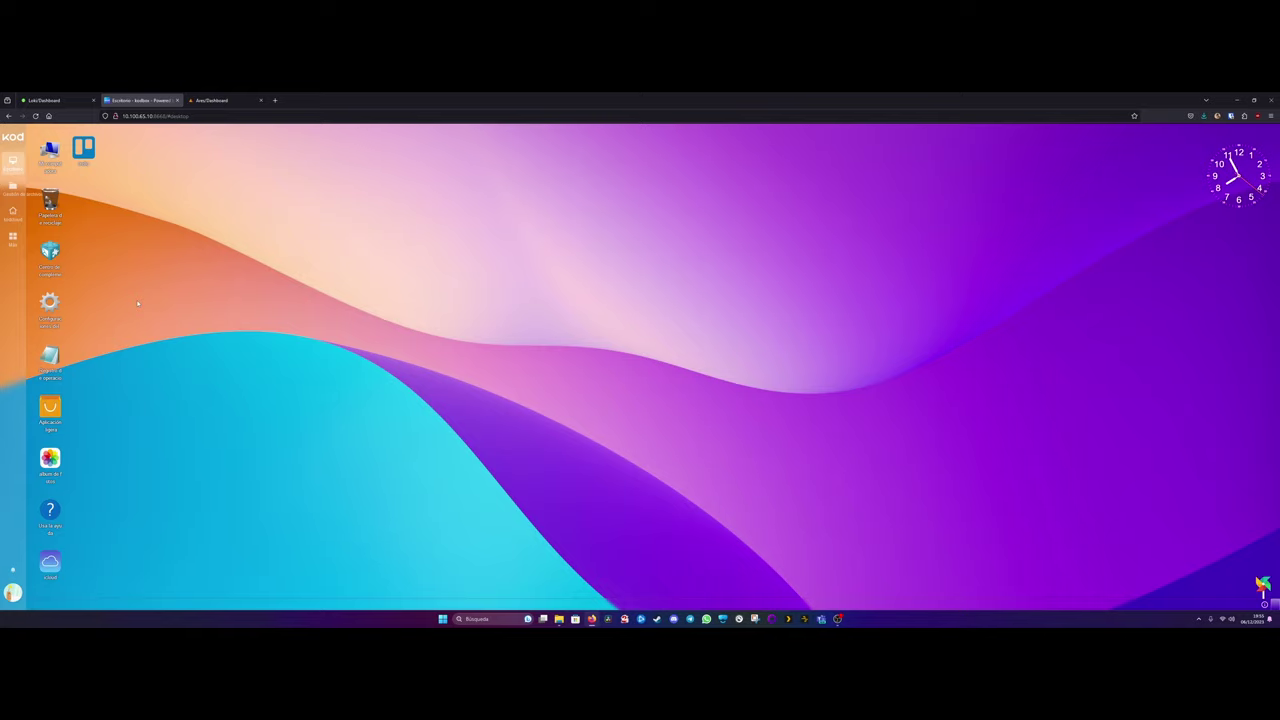
double_click(50, 152)
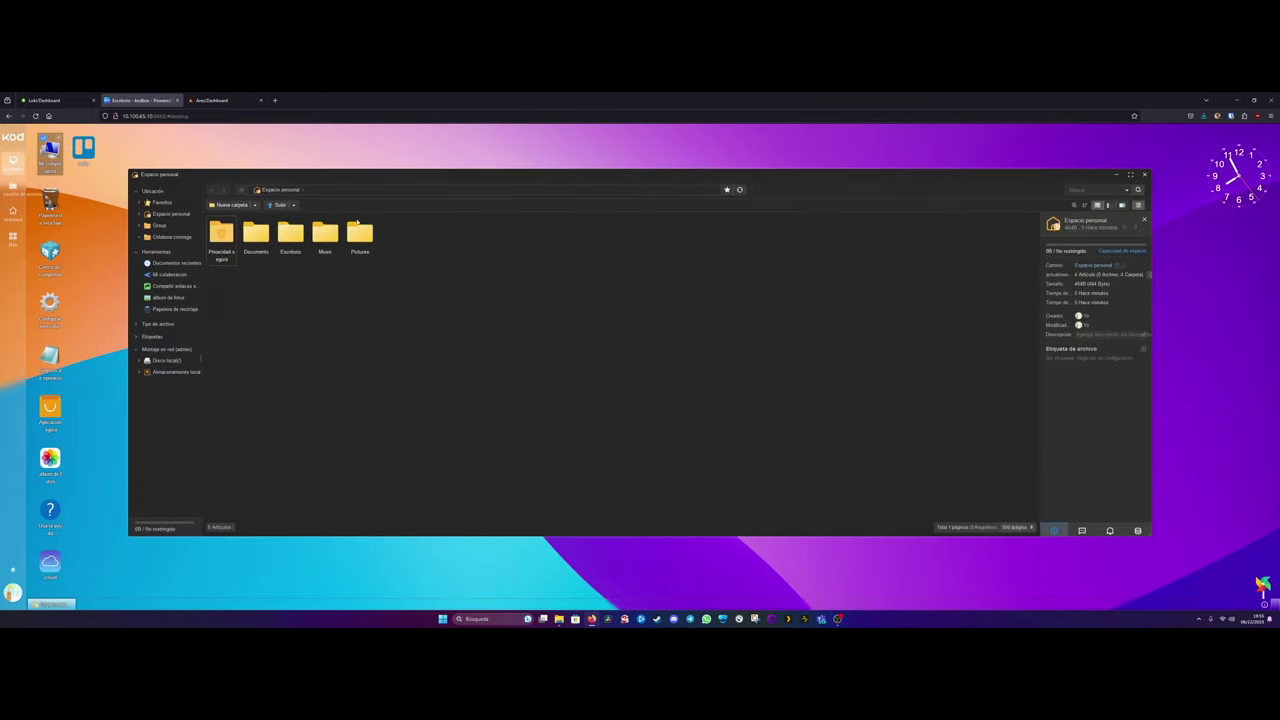
click(1116, 175)
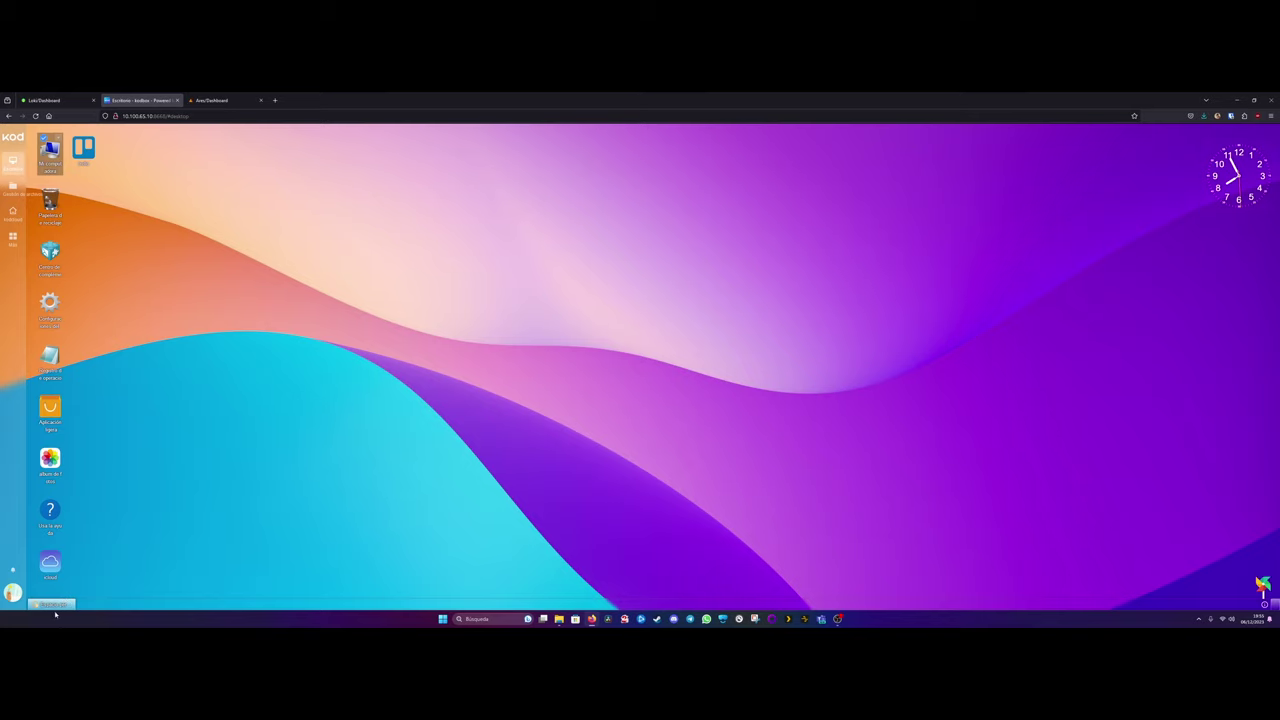
click(50, 605)
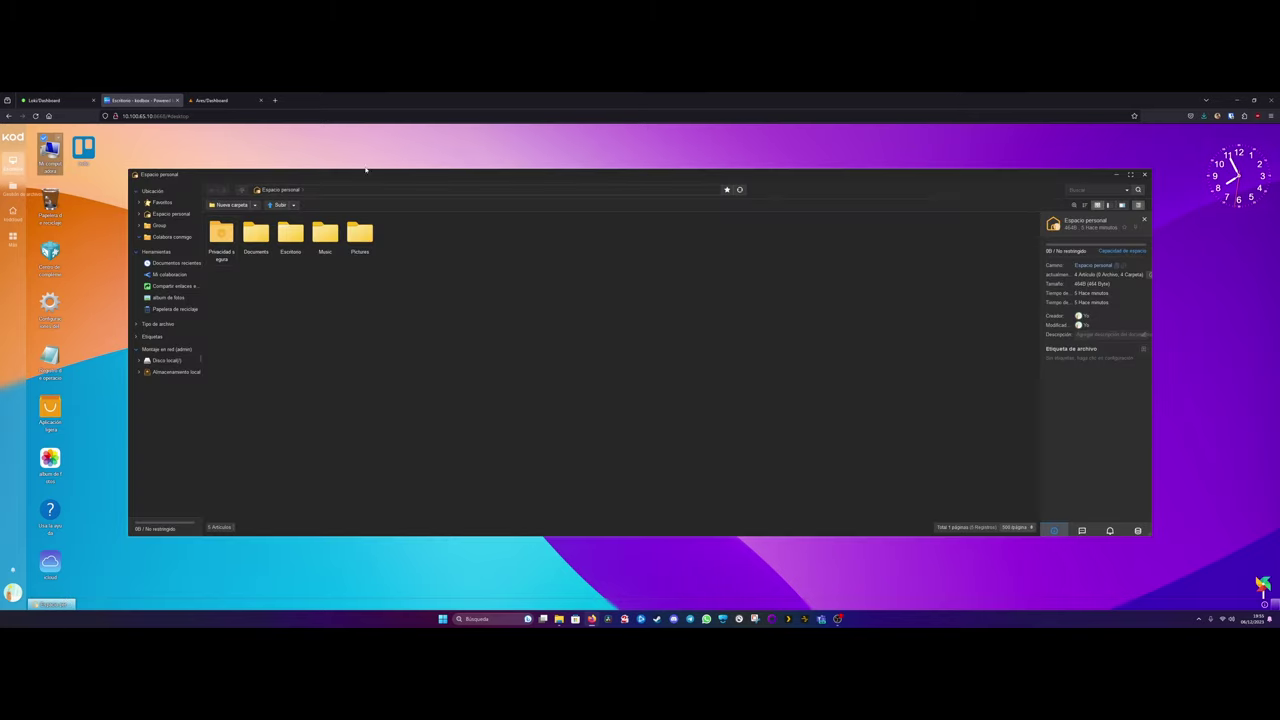
drag(434, 177, 505, 179)
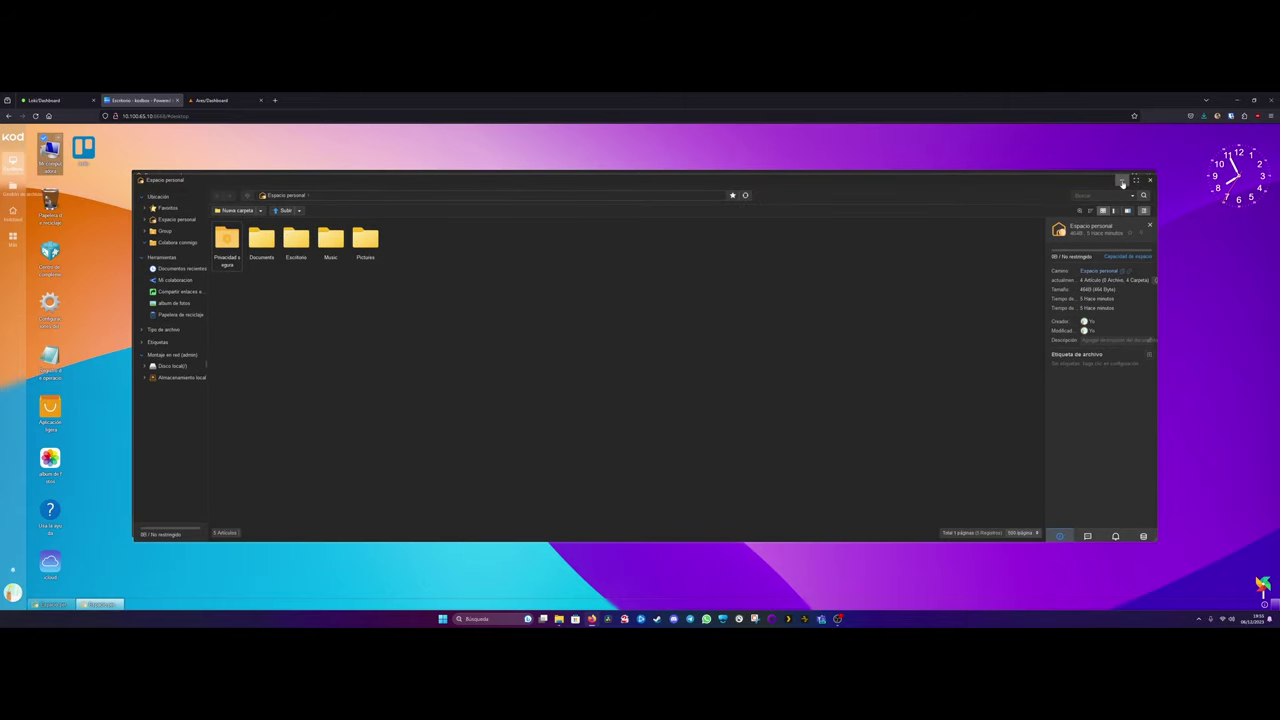
Open the system settings from the desktop, and maximize, restore and close the second personal space window
double_click(50, 302)
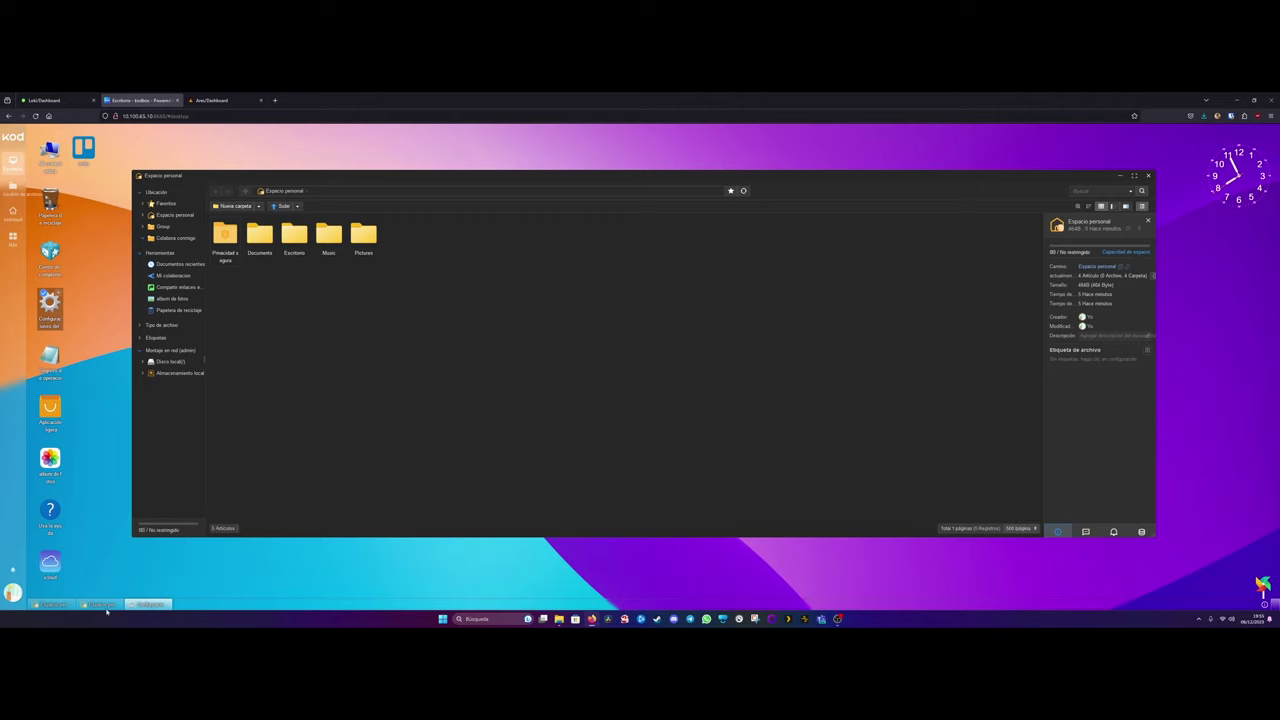
click(101, 606)
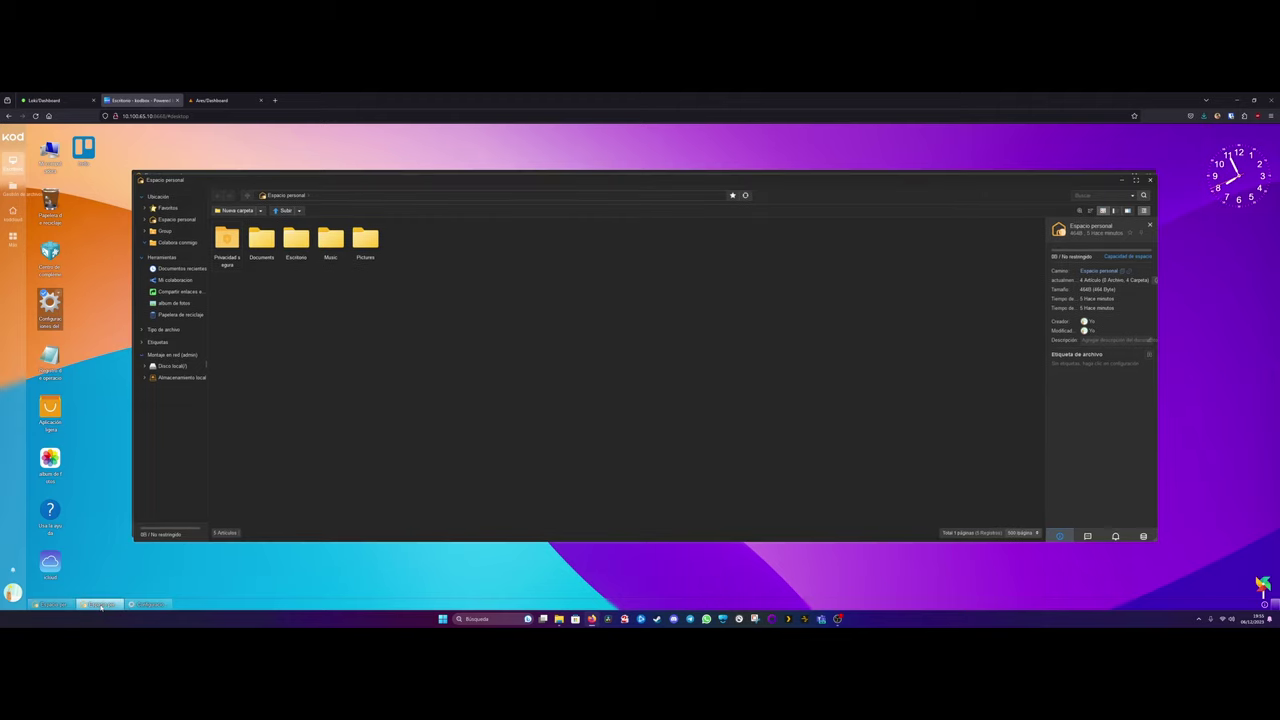
click(1135, 179)
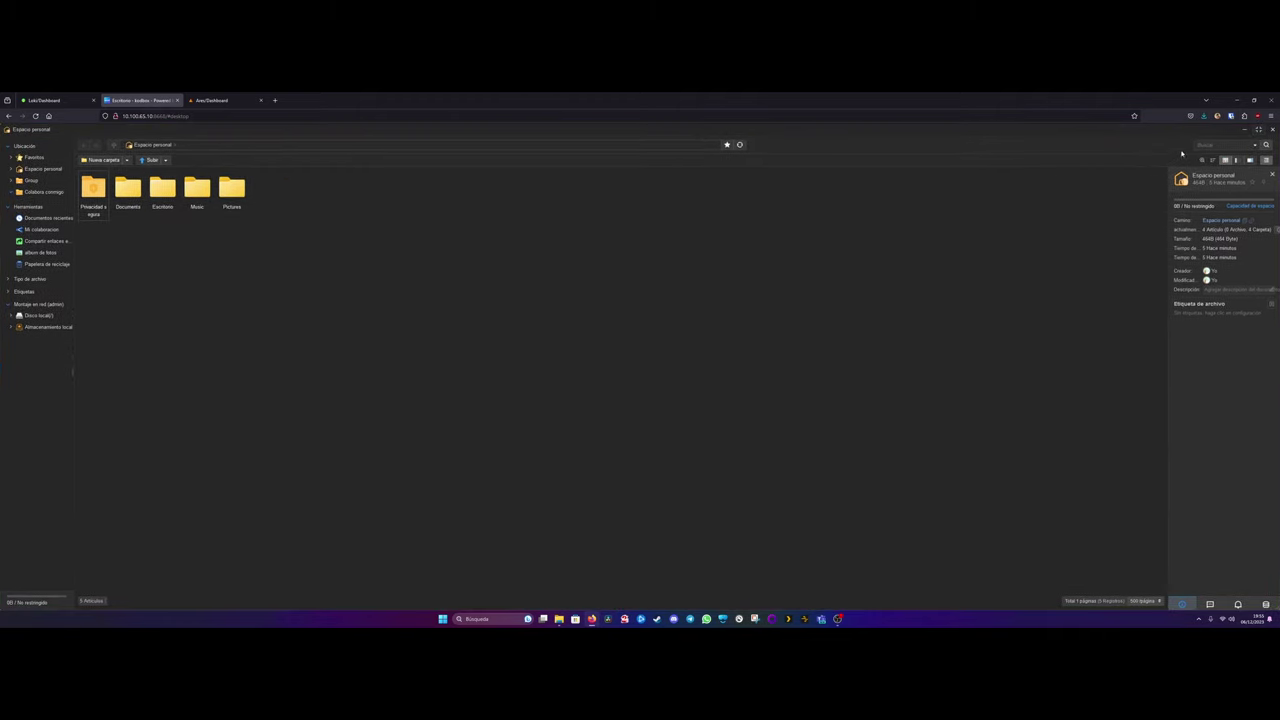
click(1258, 129)
click(1150, 179)
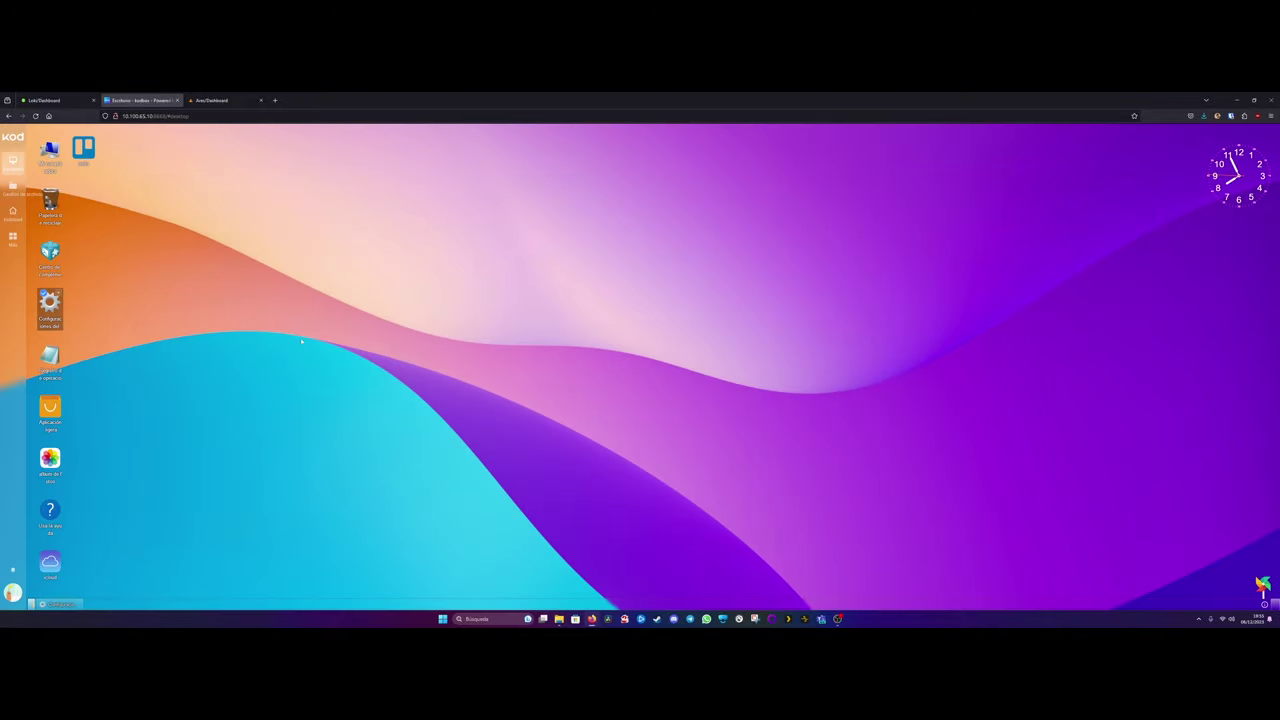
Restore the system settings window and open its basic settings page (Ajustes básicos)
click(55, 604)
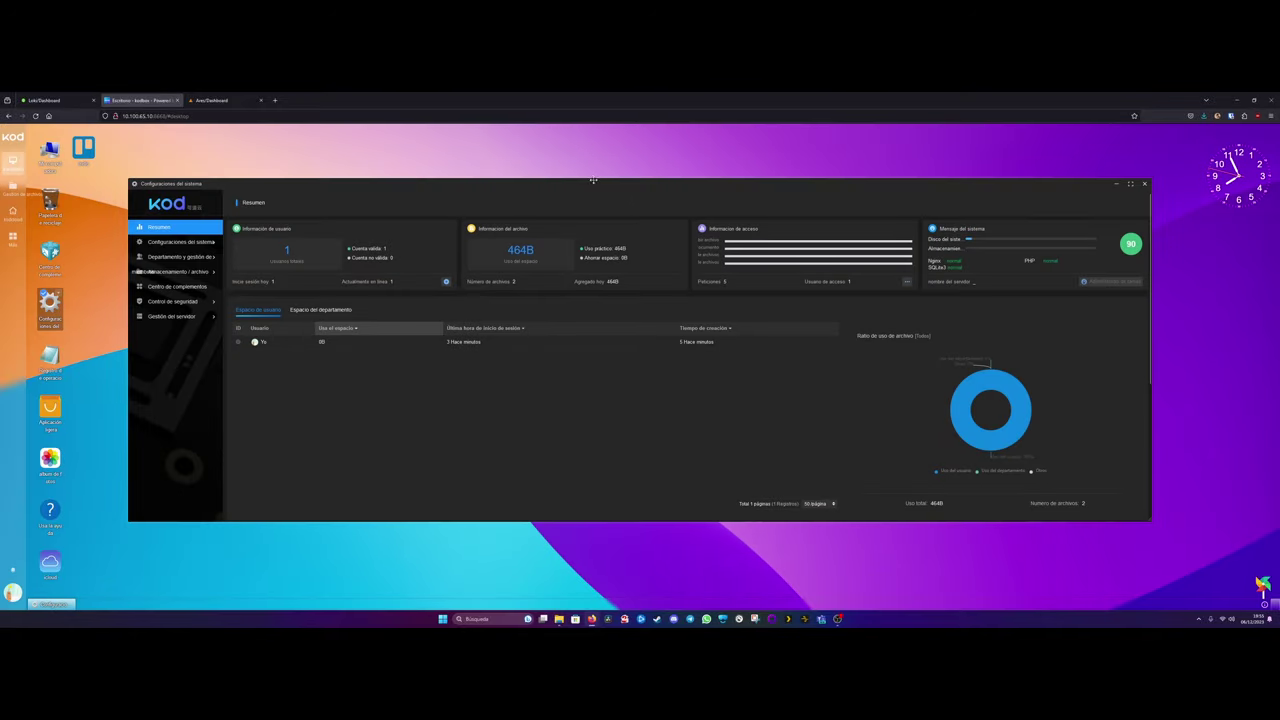
drag(591, 183, 606, 183)
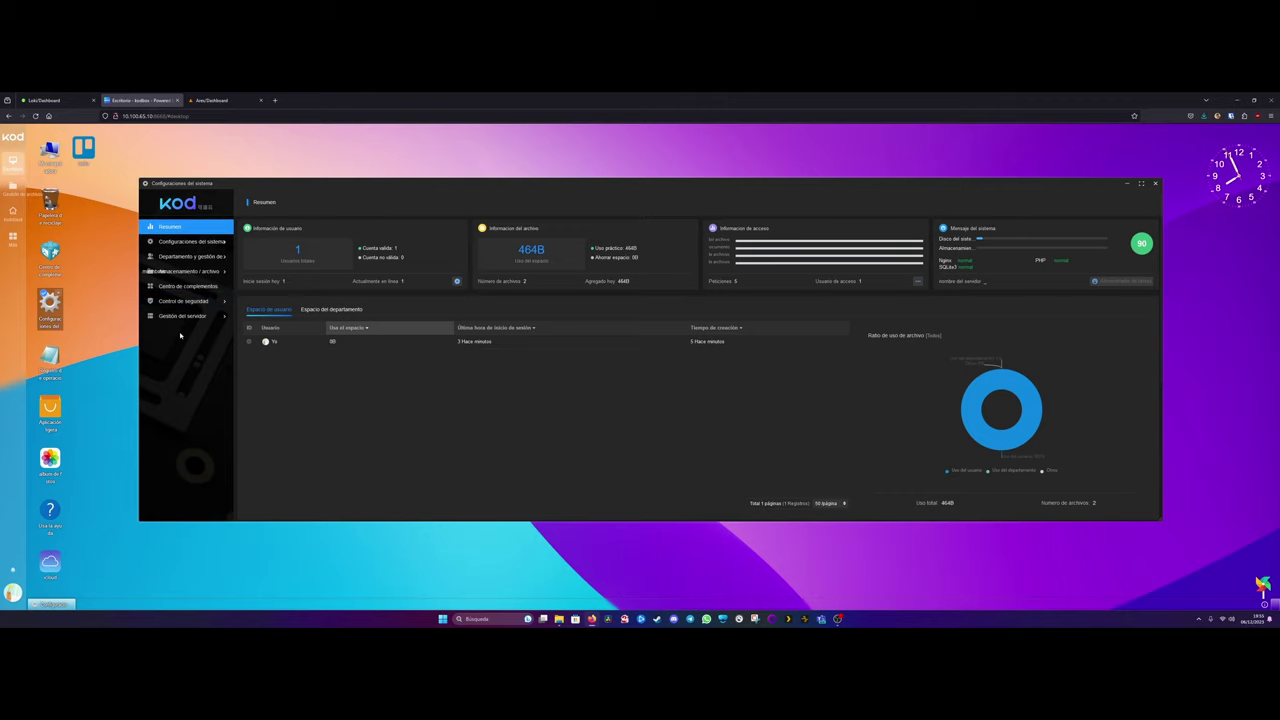
click(190, 241)
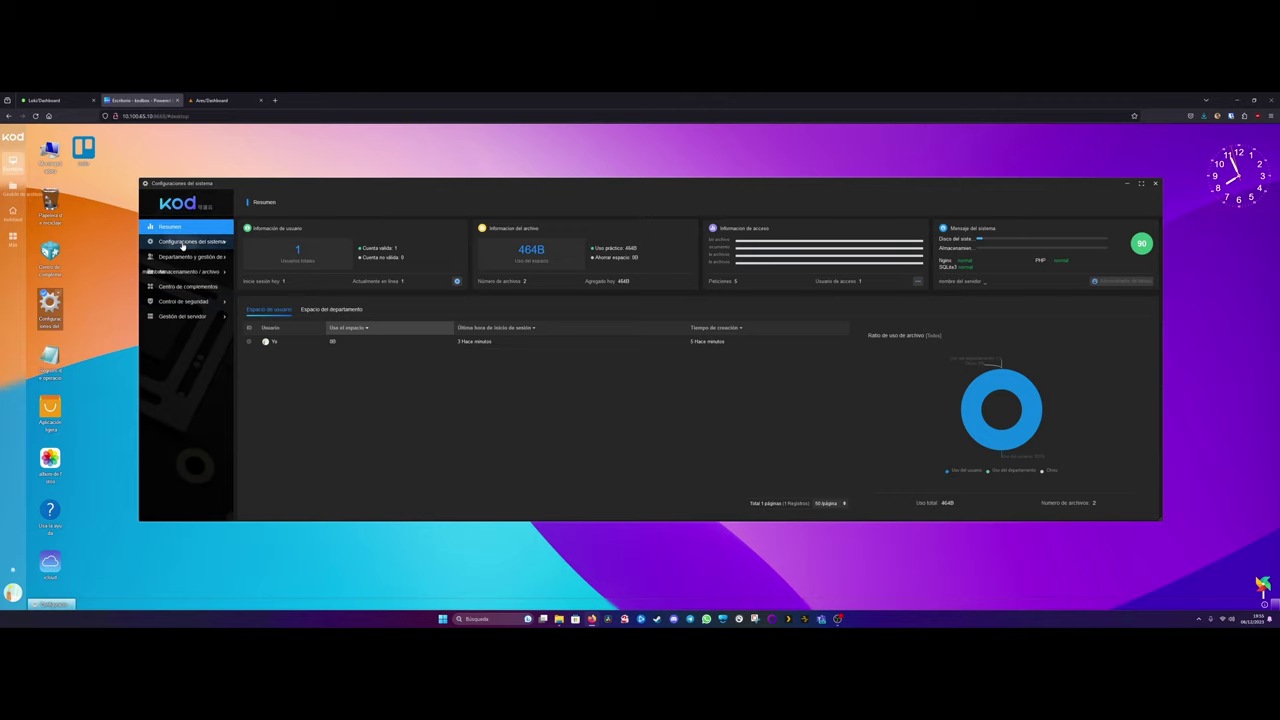
click(200, 257)
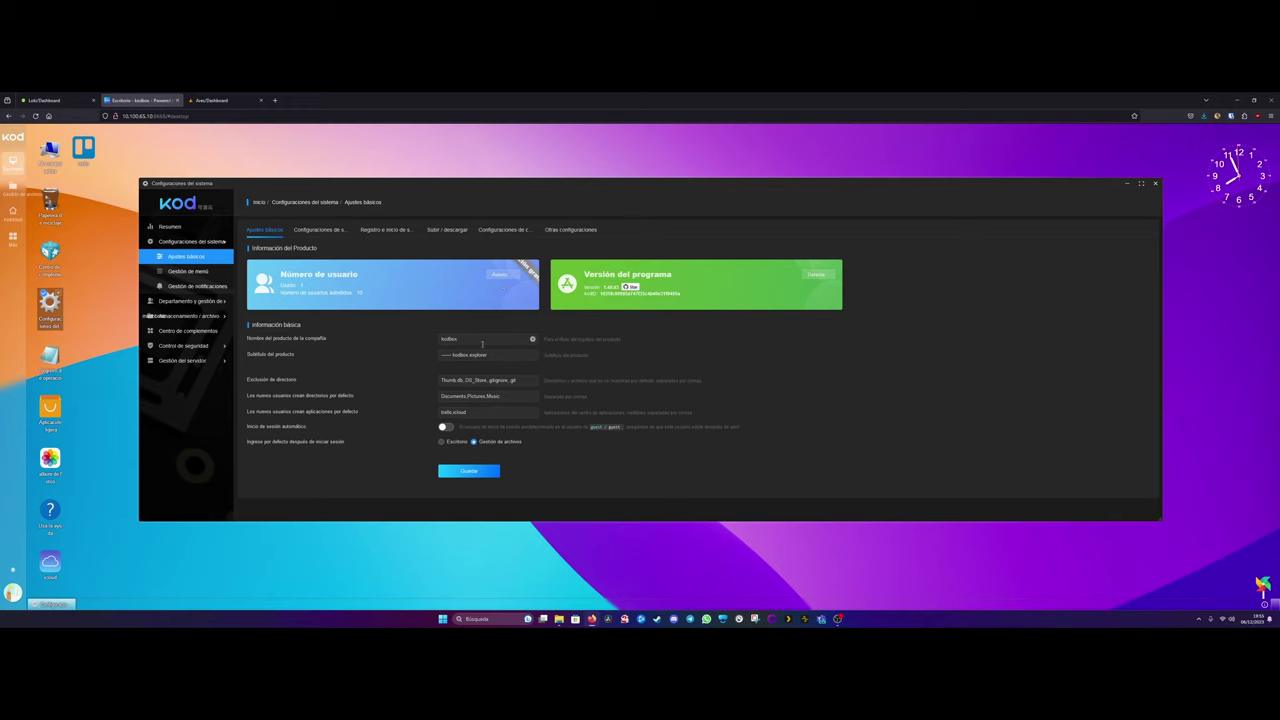
Set the company product name to "Loki Files" in the basic information
click(482, 340)
text(Loki Files)
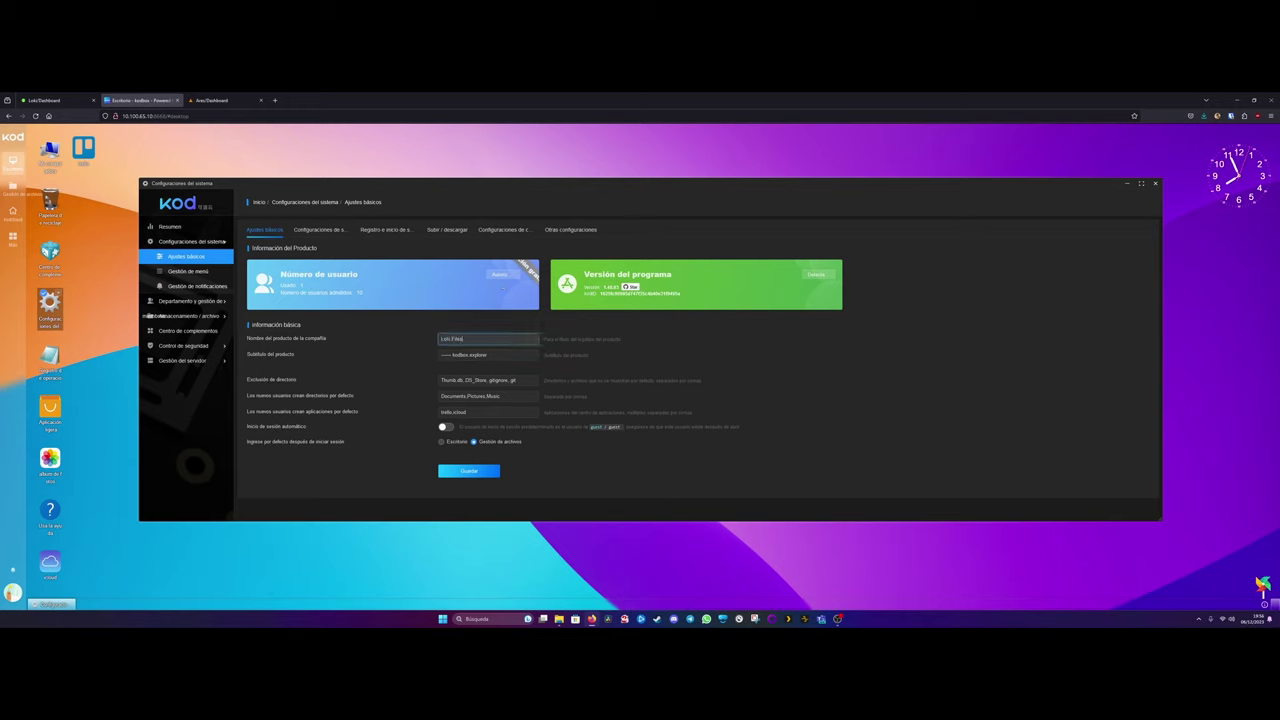
click(405, 340)
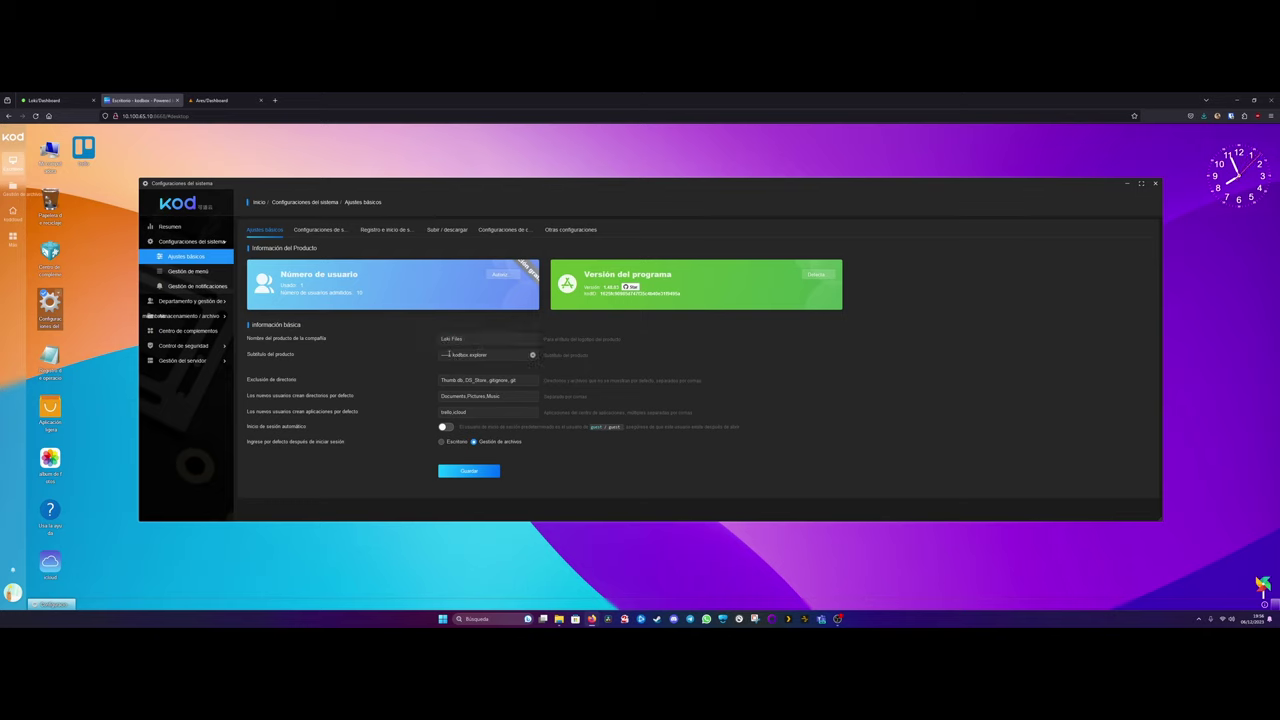
Set the product subtitle to "File explorer" in the basic information
drag(490, 355, 360, 356)
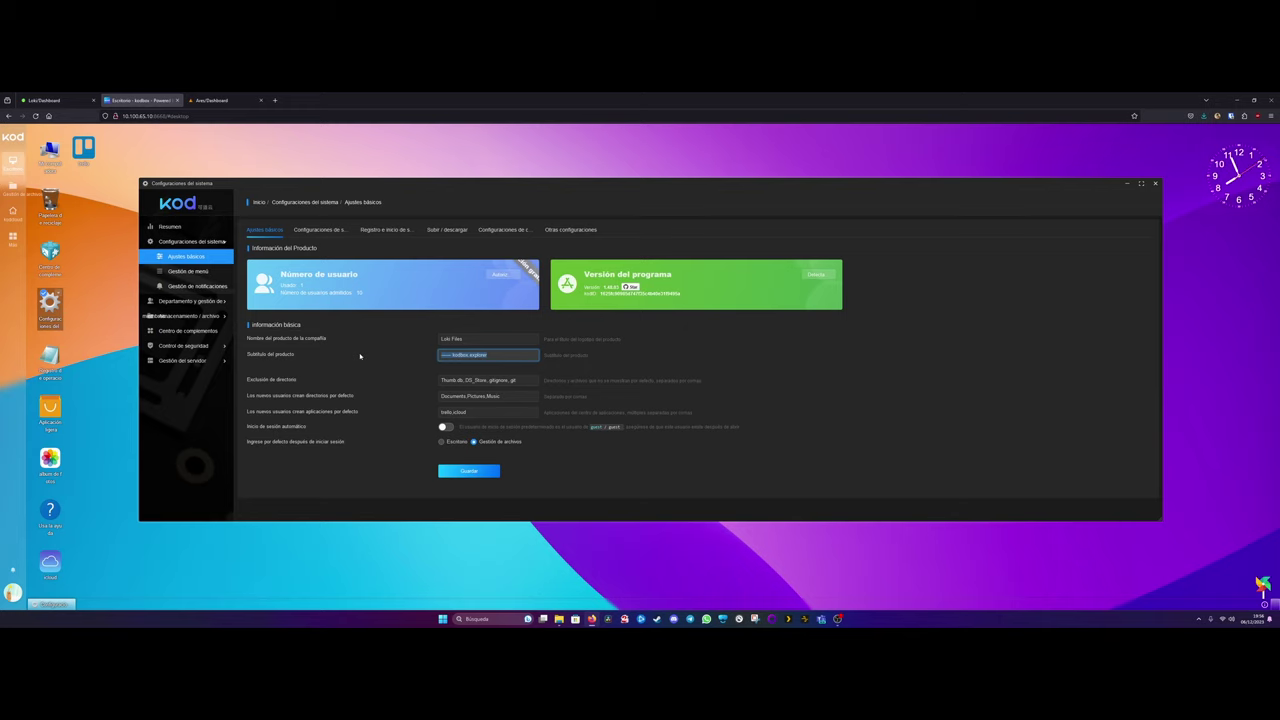
key(BackSpace)
text(File explo)
click(410, 356)
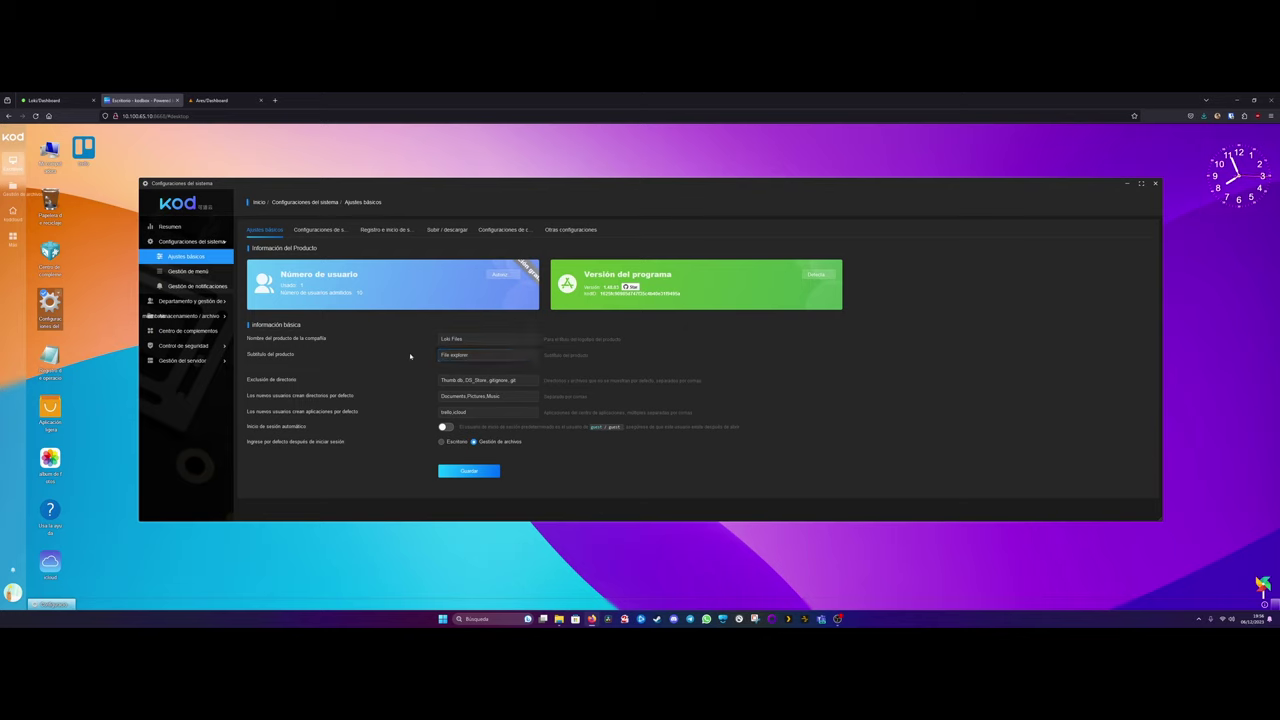
Clear the default applications for new users, choose Escritorio as the default page after login, and save the basic settings
triple_click(477, 412)
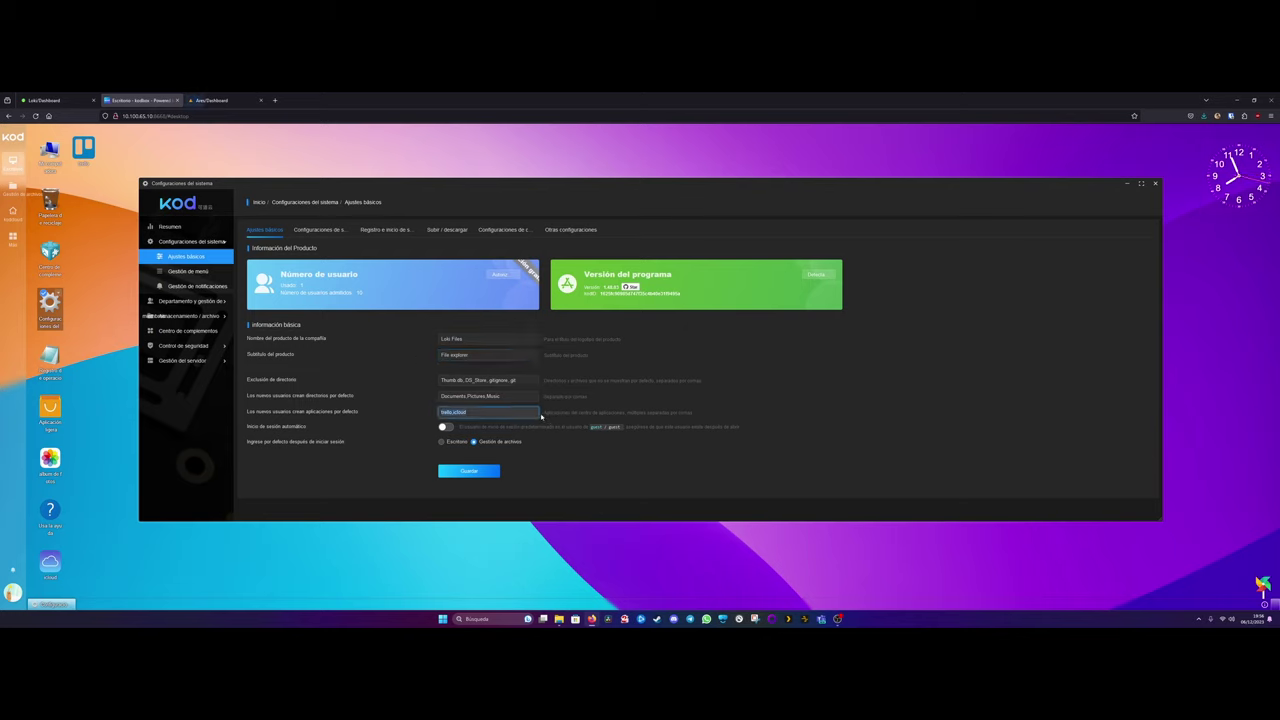
key(BackSpace)
click(442, 441)
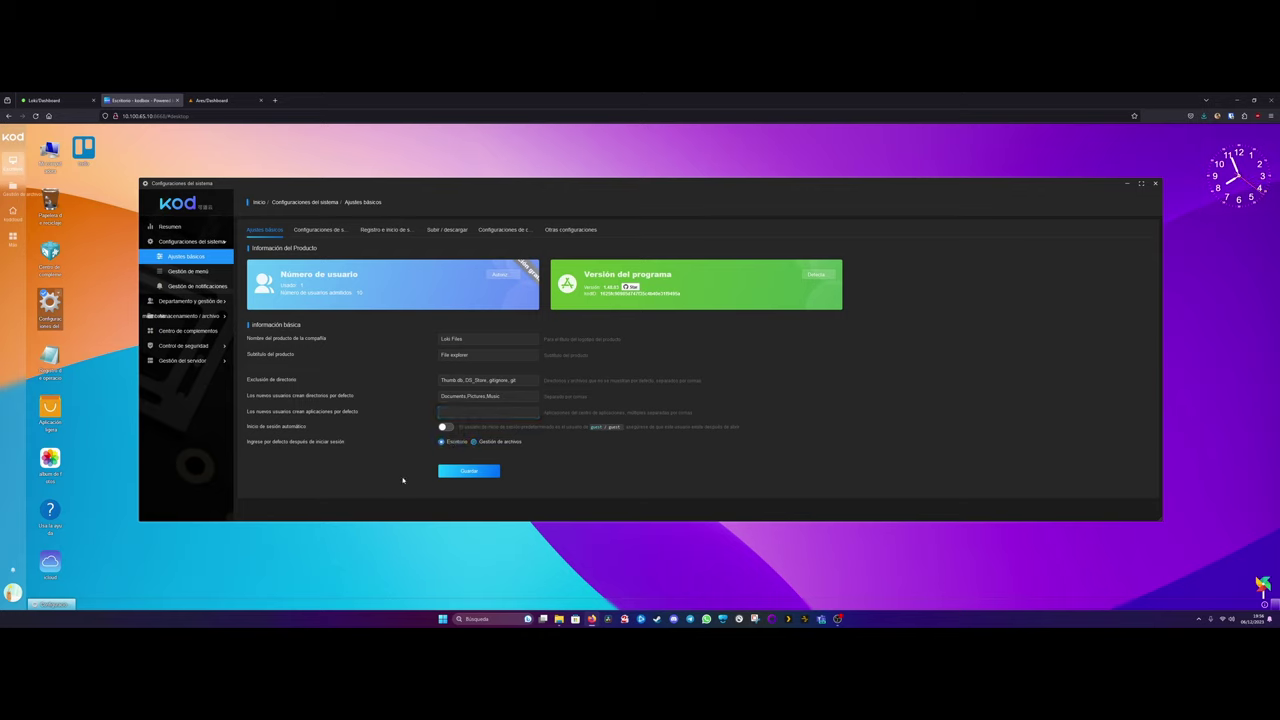
click(468, 471)
drag(280, 296, 376, 297)
click(312, 289)
double_click(296, 285)
drag(278, 273, 380, 279)
click(373, 277)
Open the security settings and review the account login, file access and data transmission options
click(328, 231)
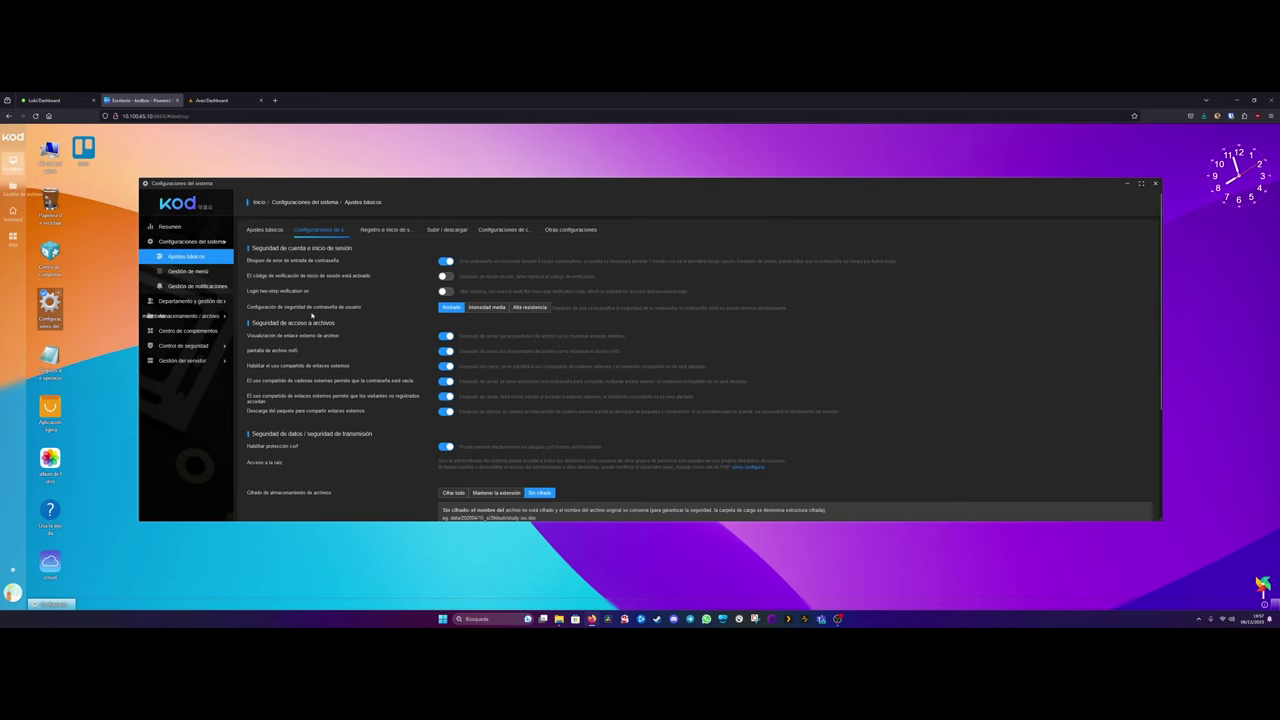
scroll(377, 419, down, 3)
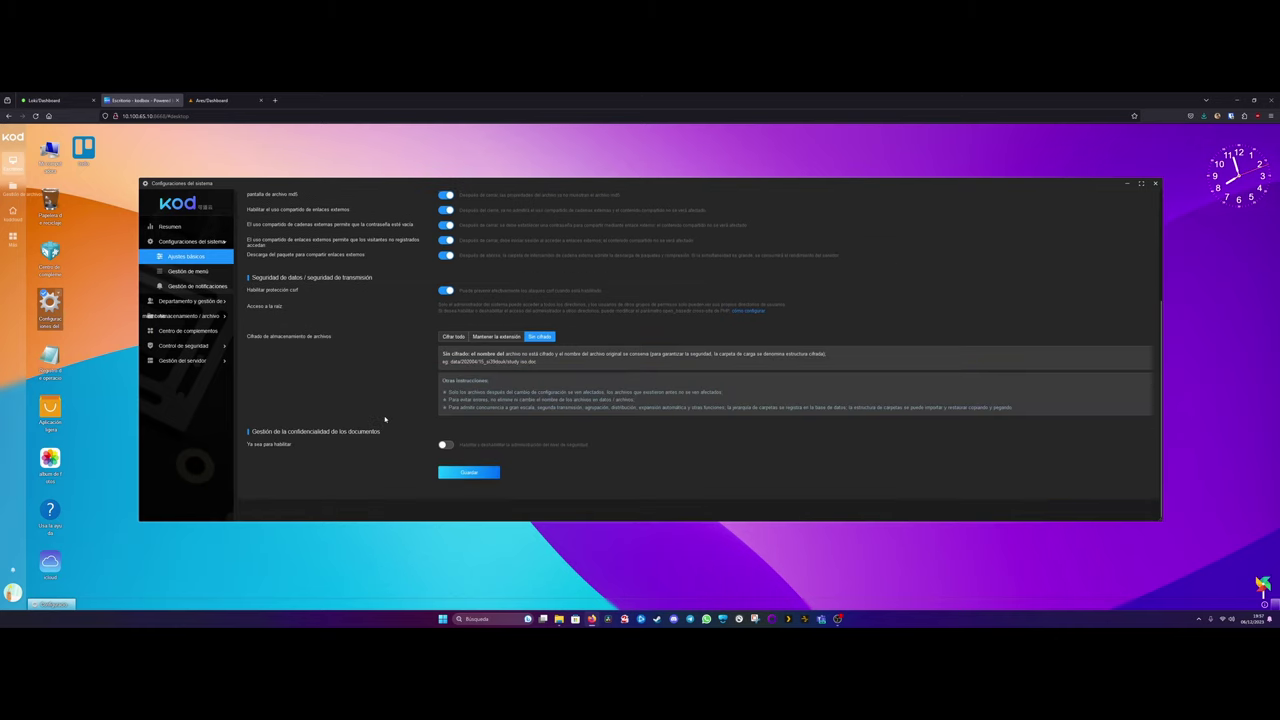
scroll(385, 419, up, 2)
scroll(371, 325, up, 1)
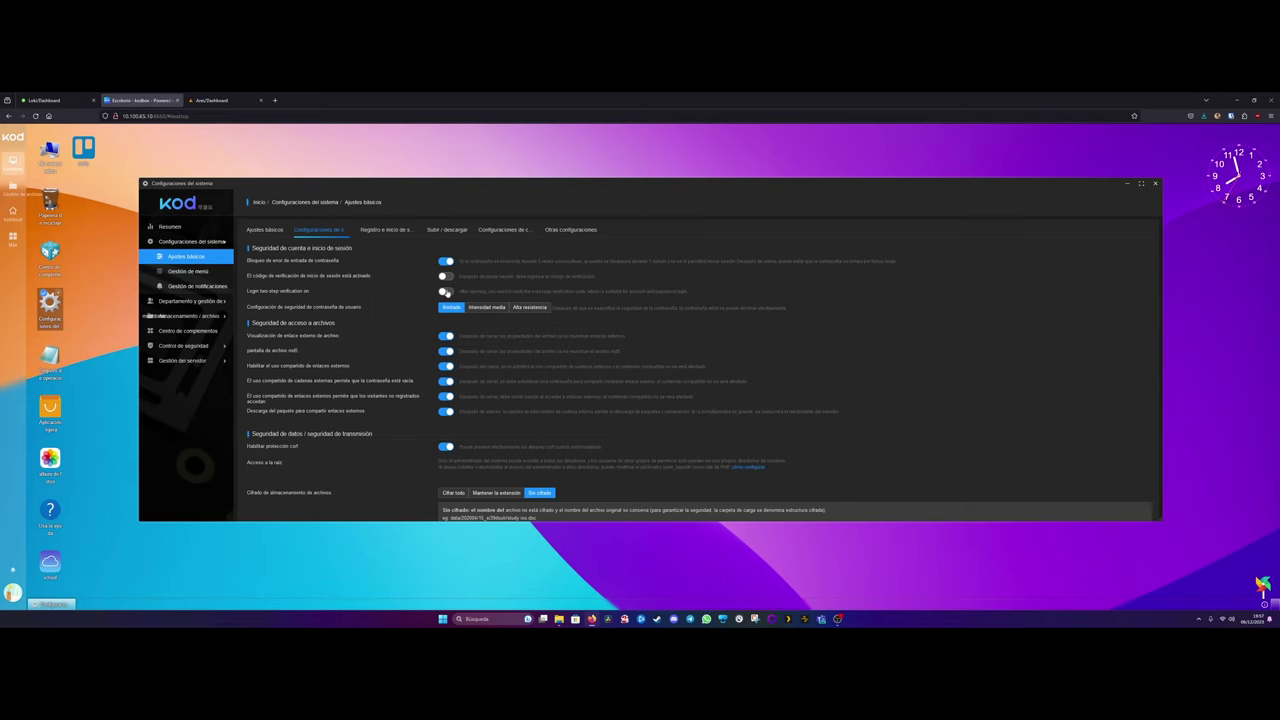
Try out login two-step verification and its Email sending method in the security settings
click(446, 291)
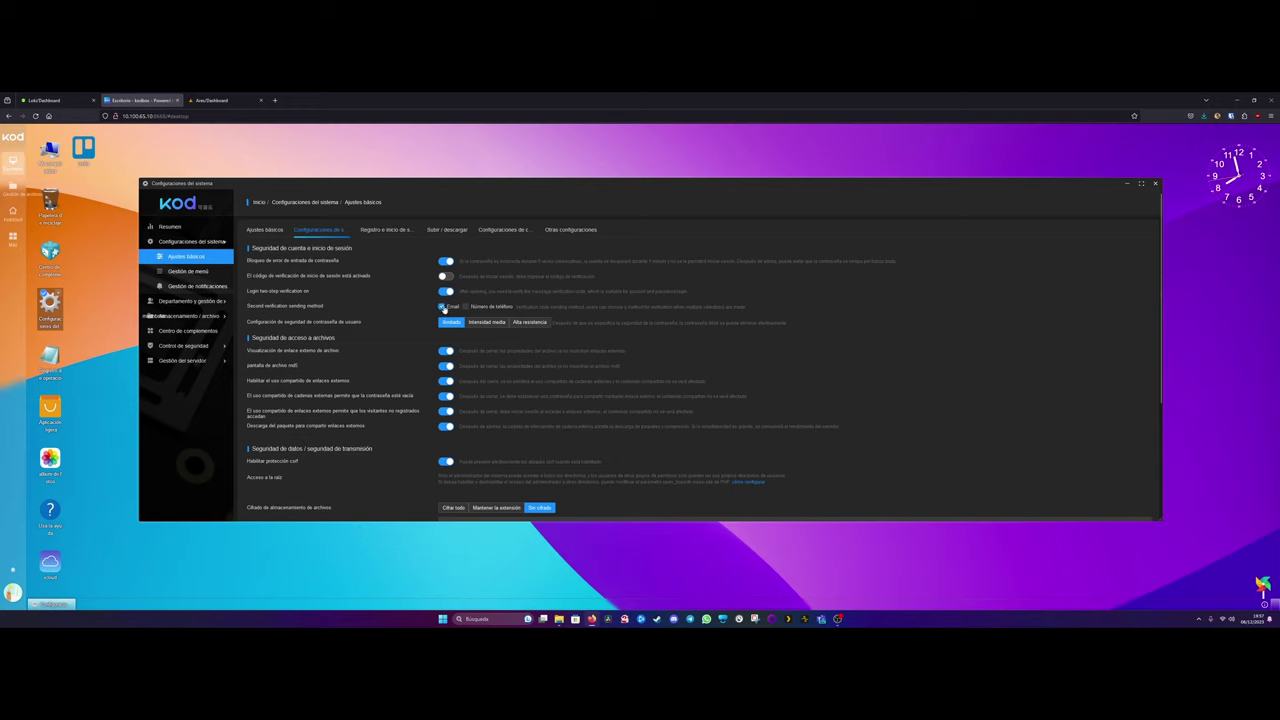
click(442, 307)
click(442, 308)
scroll(361, 352, down, 3)
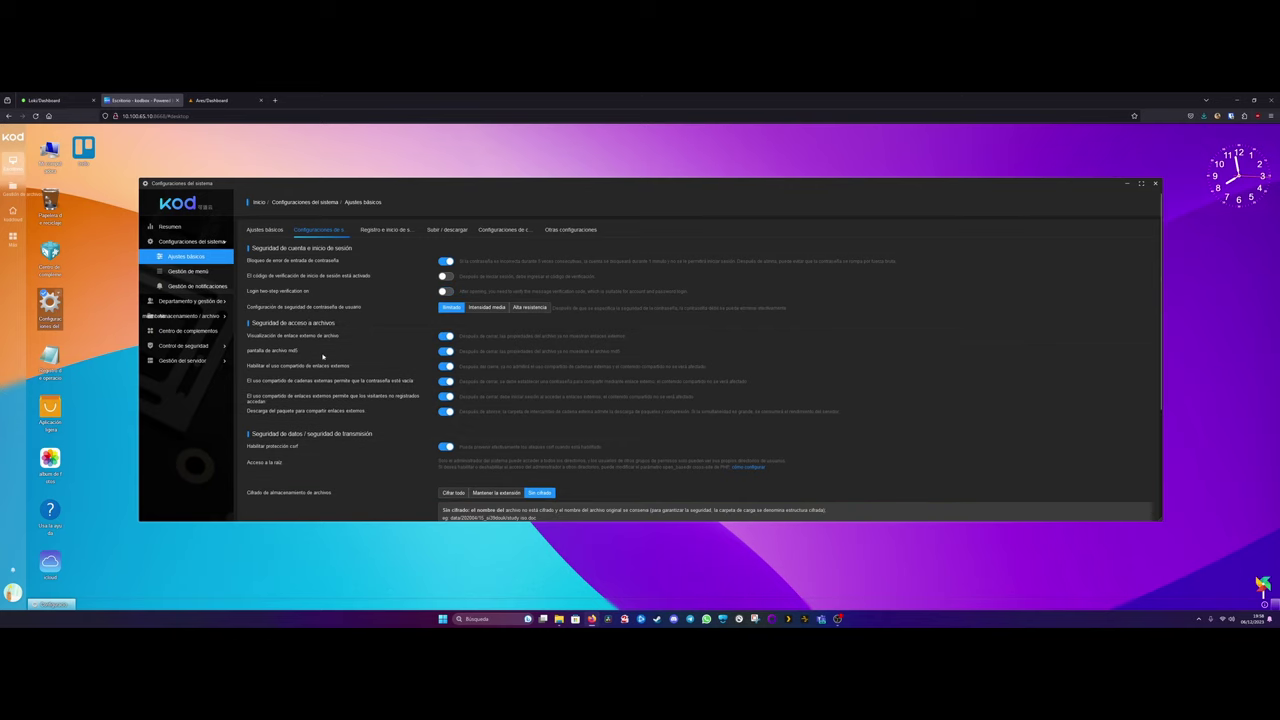
scroll(361, 352, up, 3)
Disable QQ and WeChat as third-party logins in the registration and login settings, and save
click(385, 229)
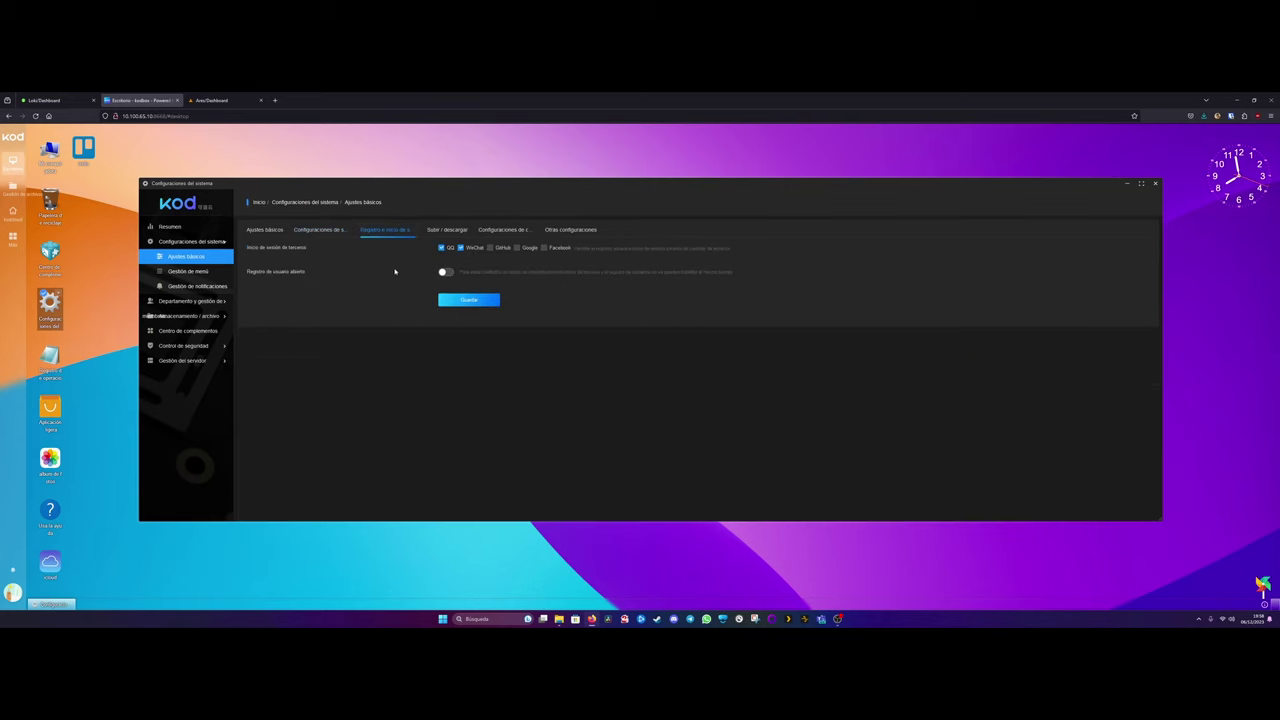
click(441, 248)
click(460, 248)
click(469, 300)
Look through the upload/download settings and the mail server settings
click(445, 230)
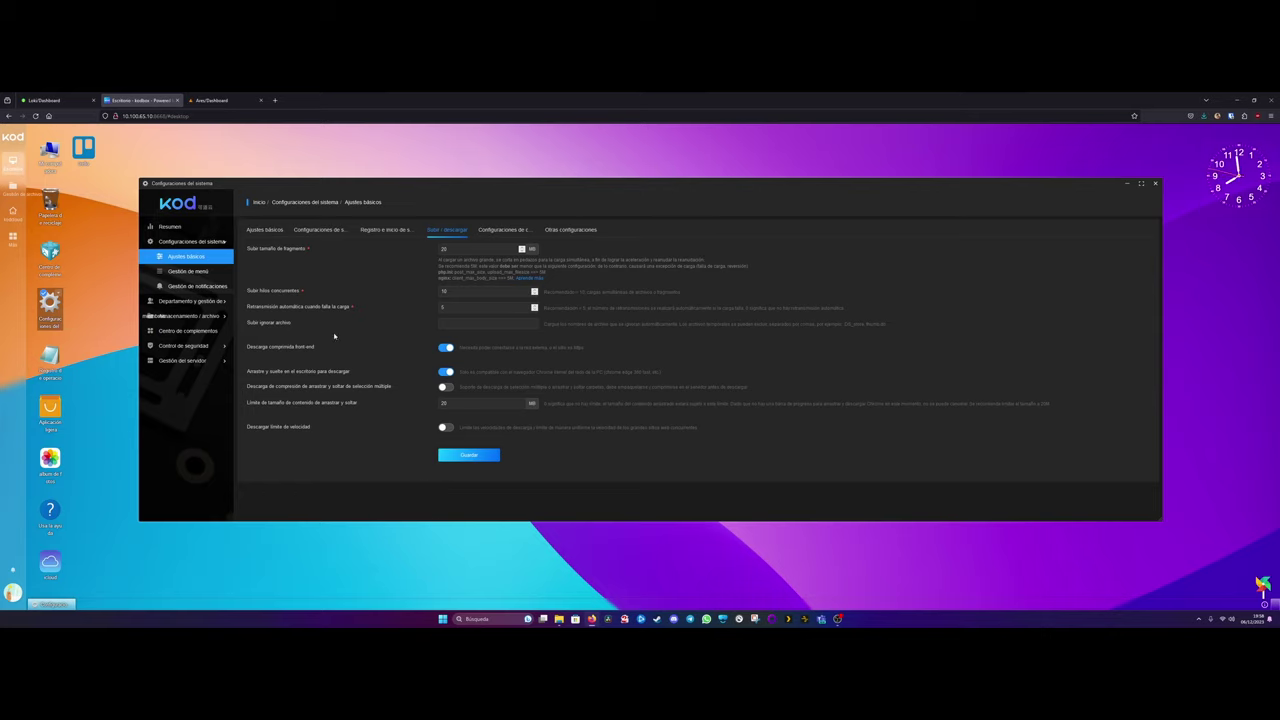
click(496, 231)
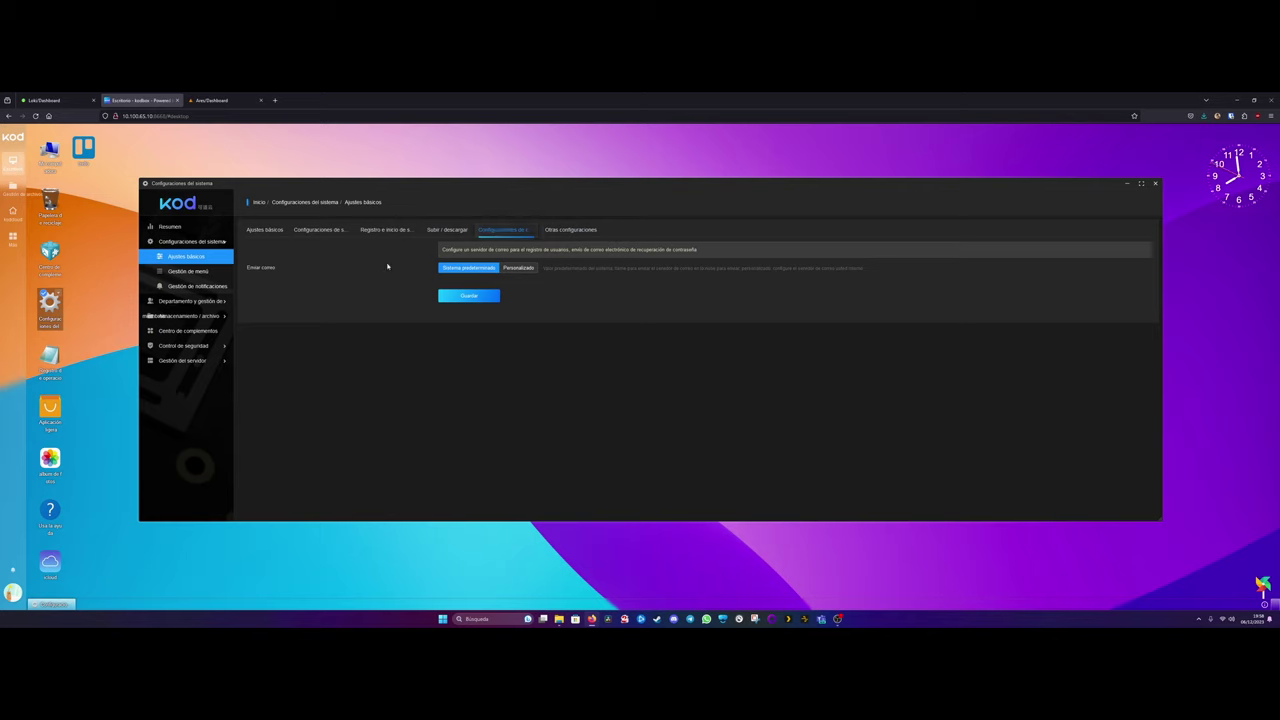
Set the date format to DD/MM/YYYY in the other settings (Otras configuraciones) and save
click(566, 230)
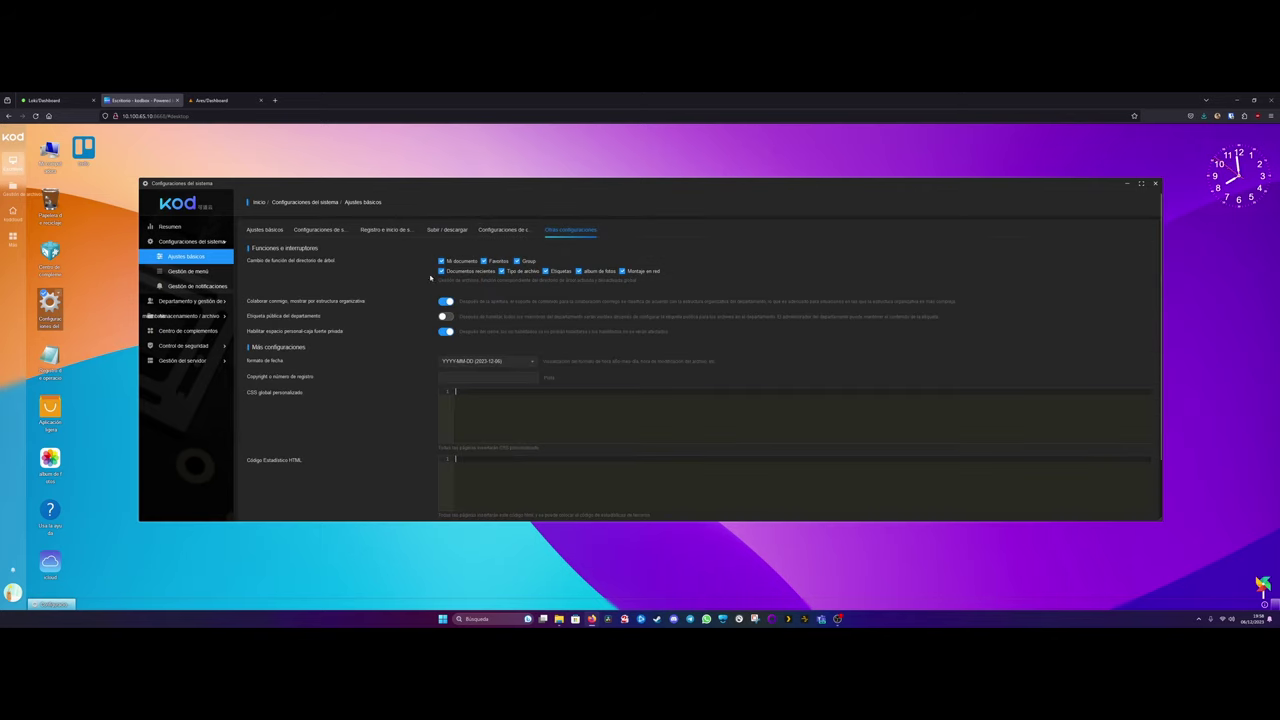
click(492, 362)
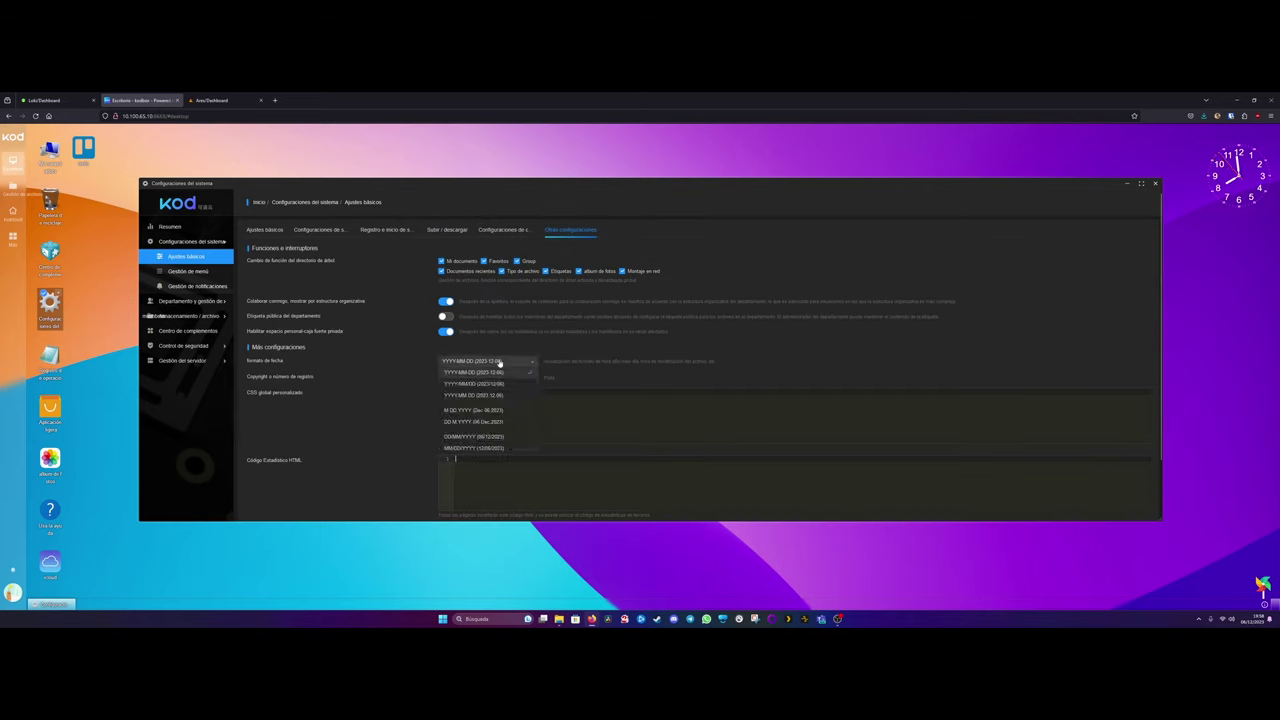
click(460, 437)
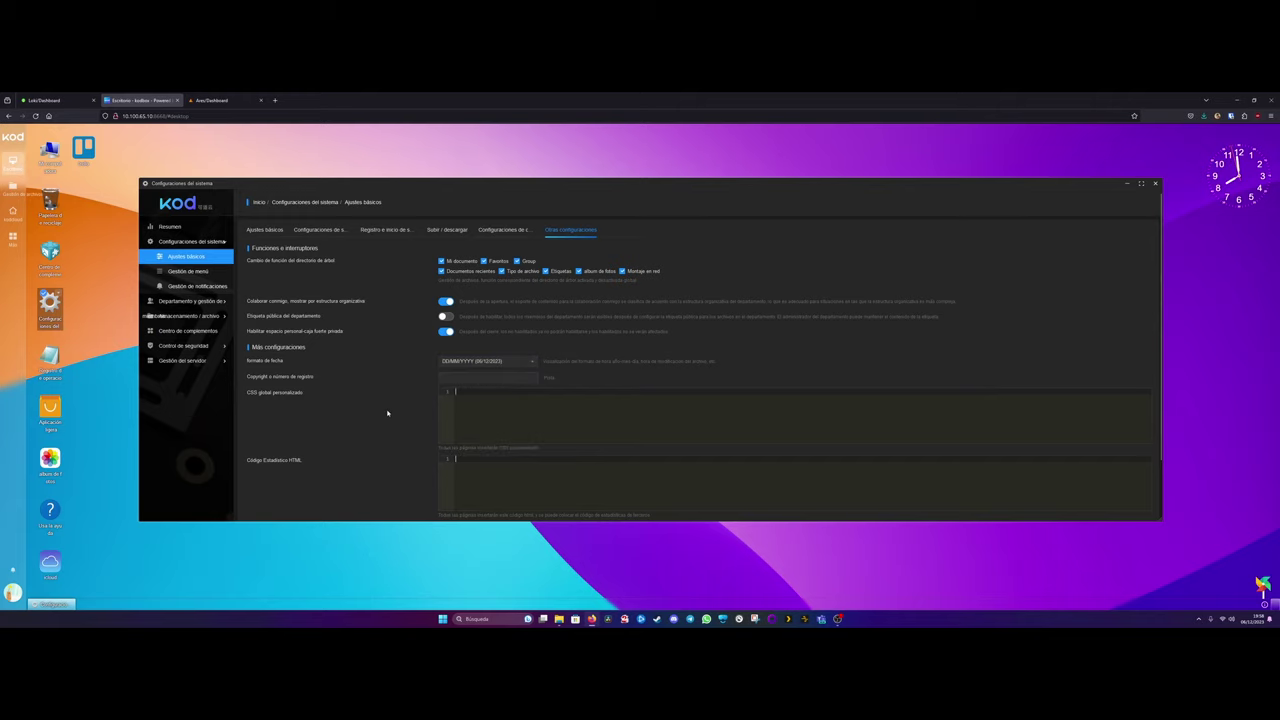
scroll(385, 411, down, 1)
click(462, 473)
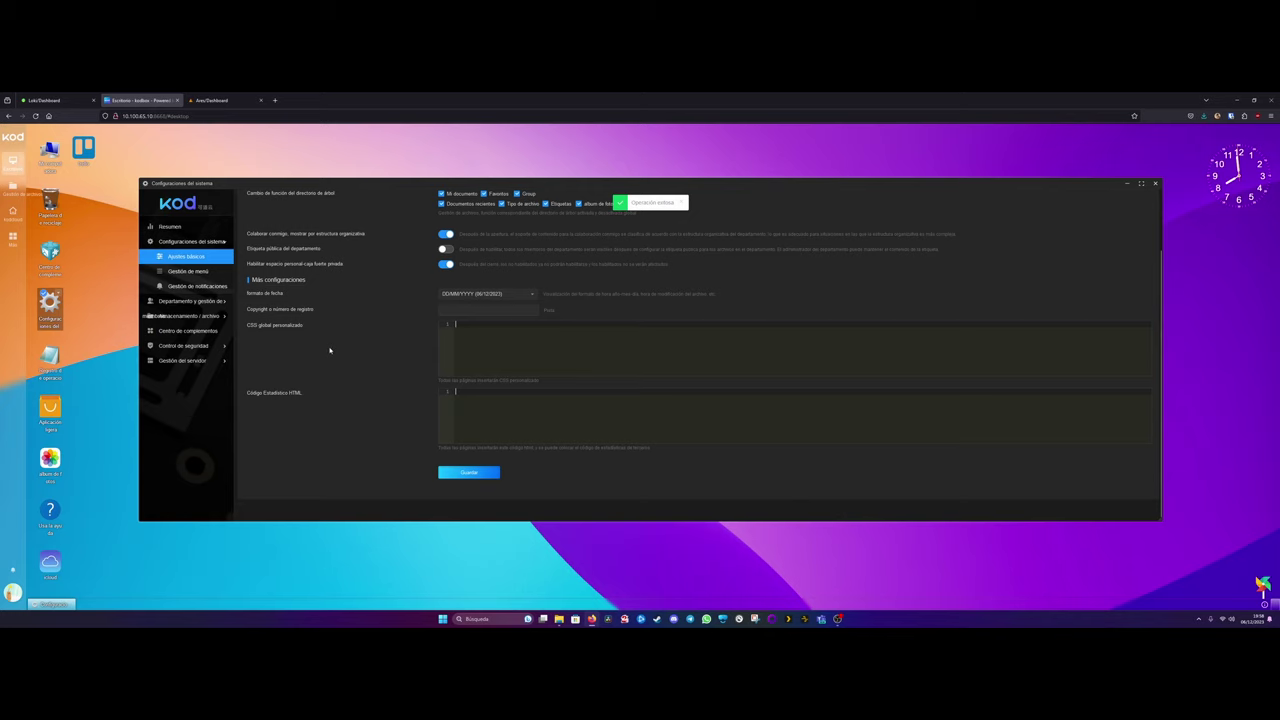
scroll(310, 335, up, 1)
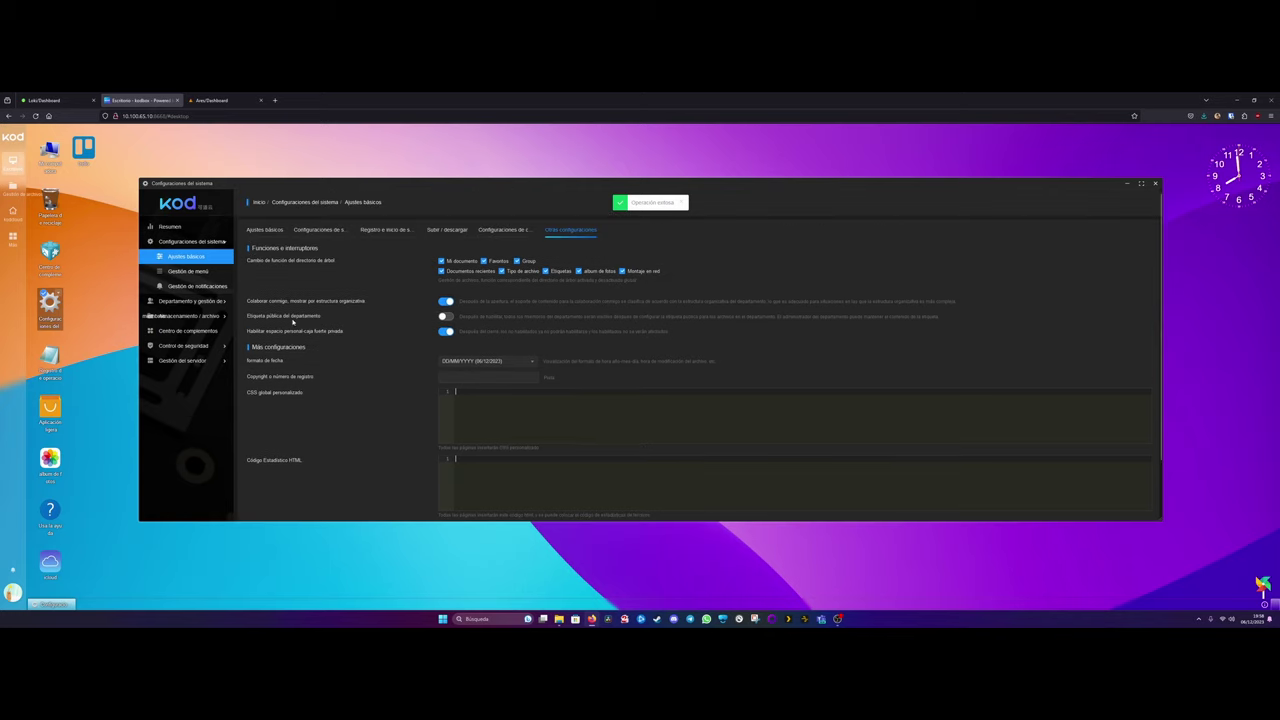
Delete the kodcloud entry in the menu management and confirm the removal
click(187, 272)
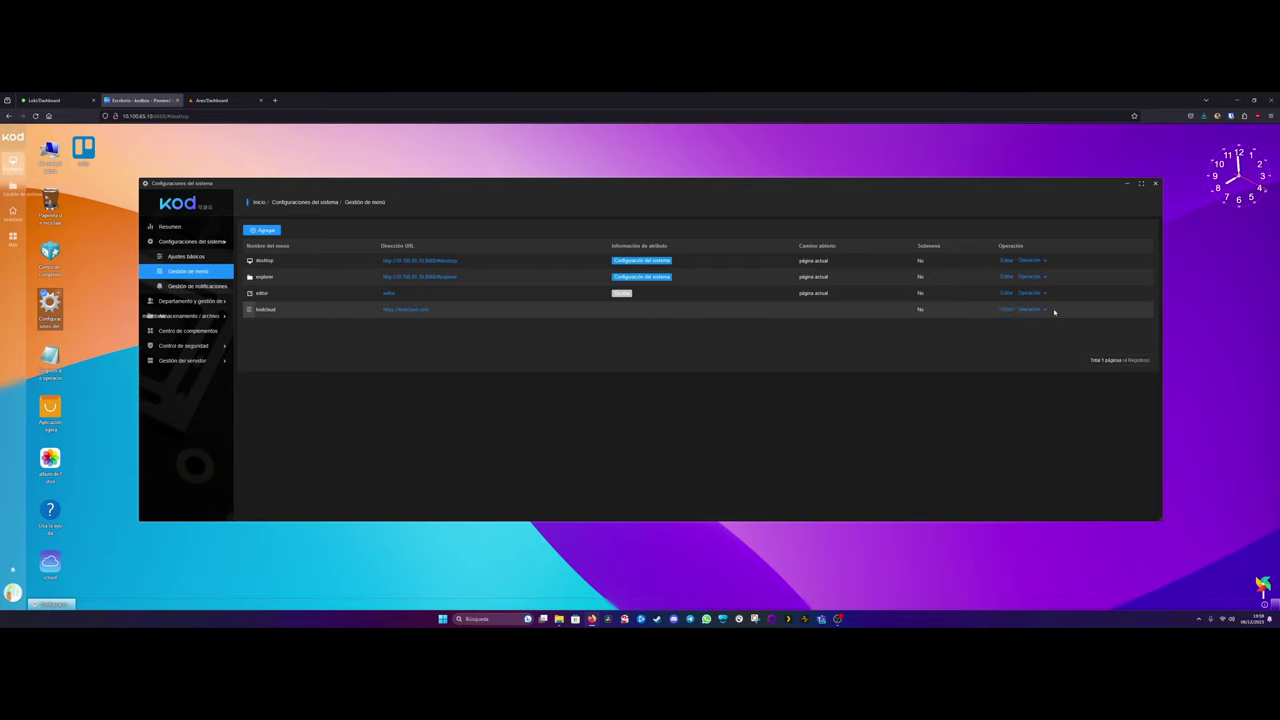
mouse_move(1040, 309)
click(1030, 334)
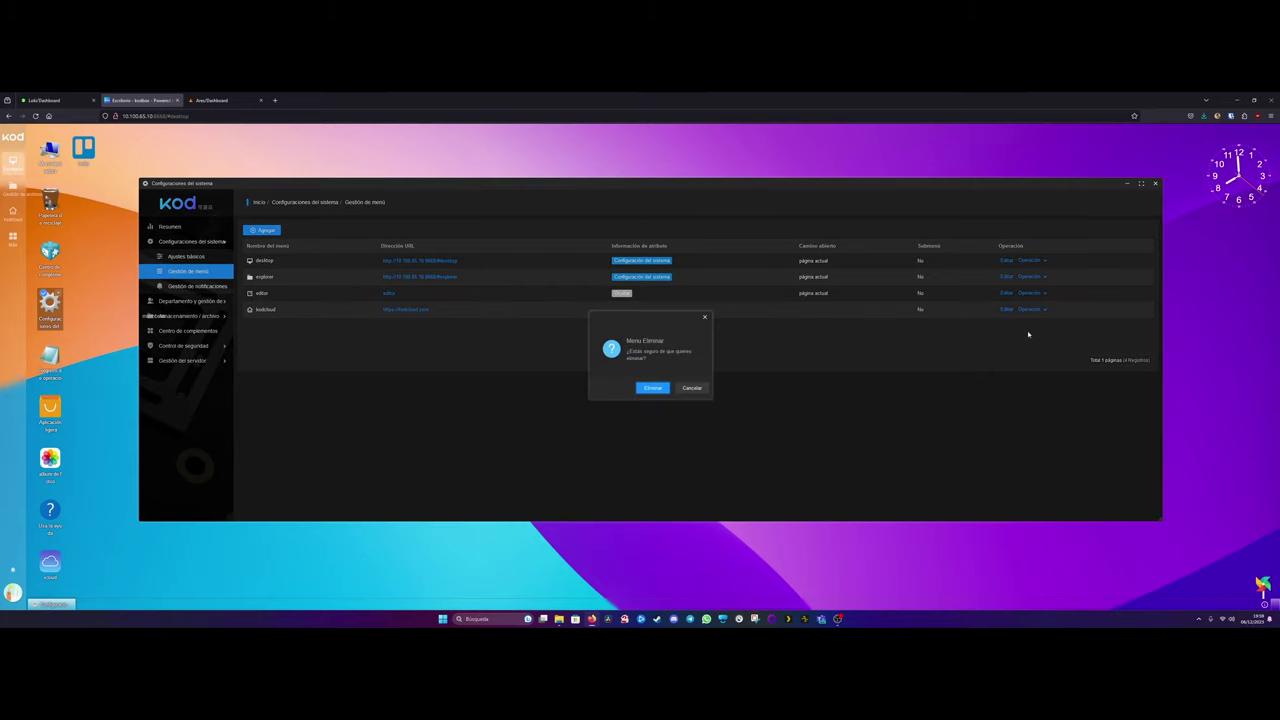
click(652, 387)
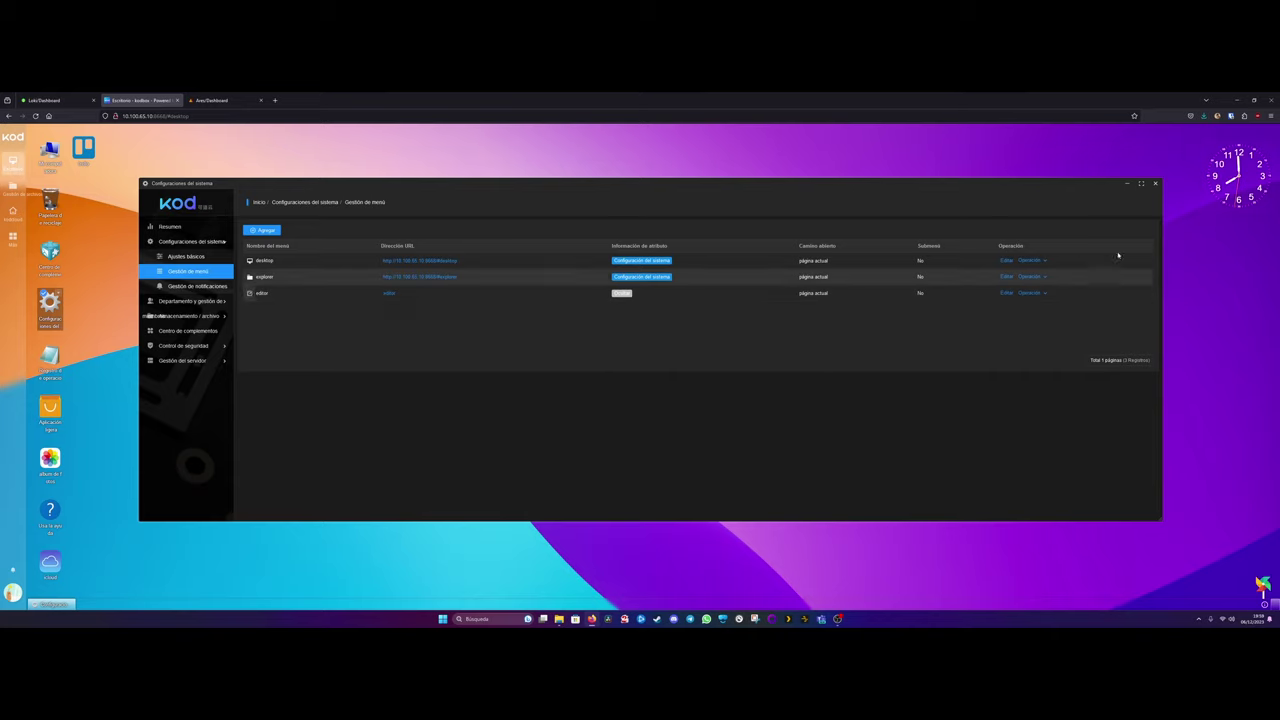
View the notification management and its form for a new notification, and return to the list
click(197, 286)
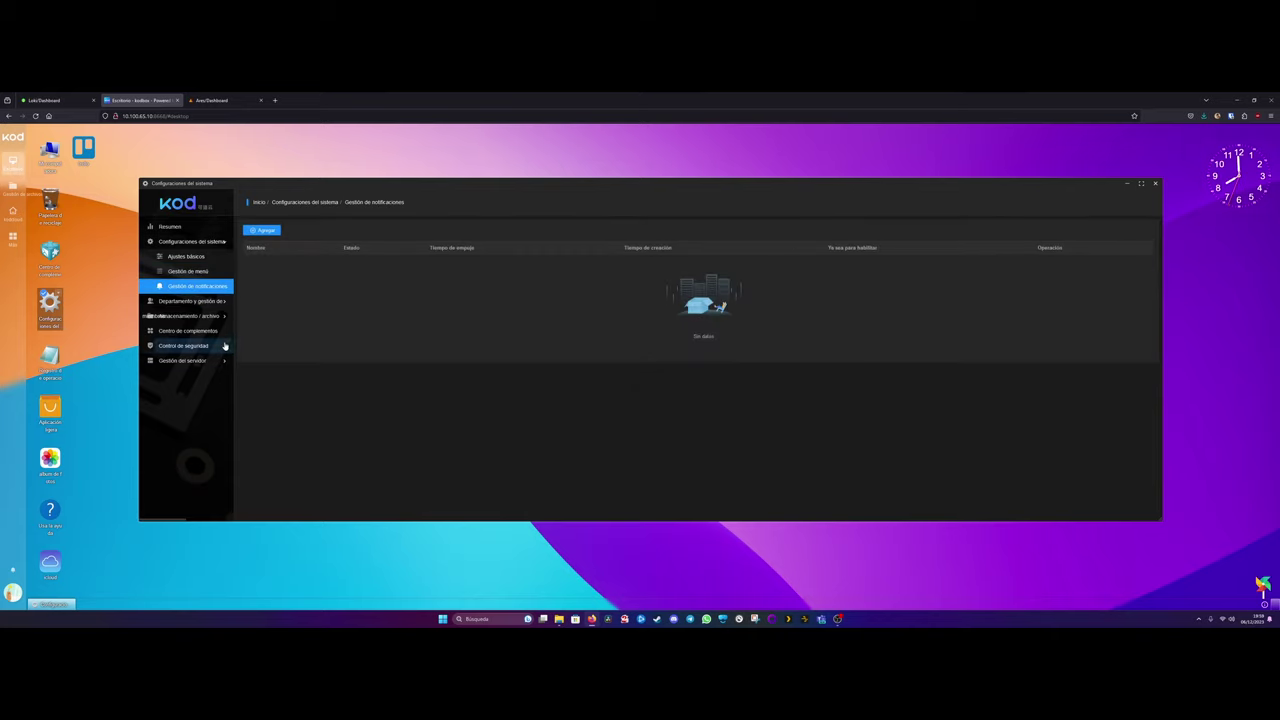
click(262, 230)
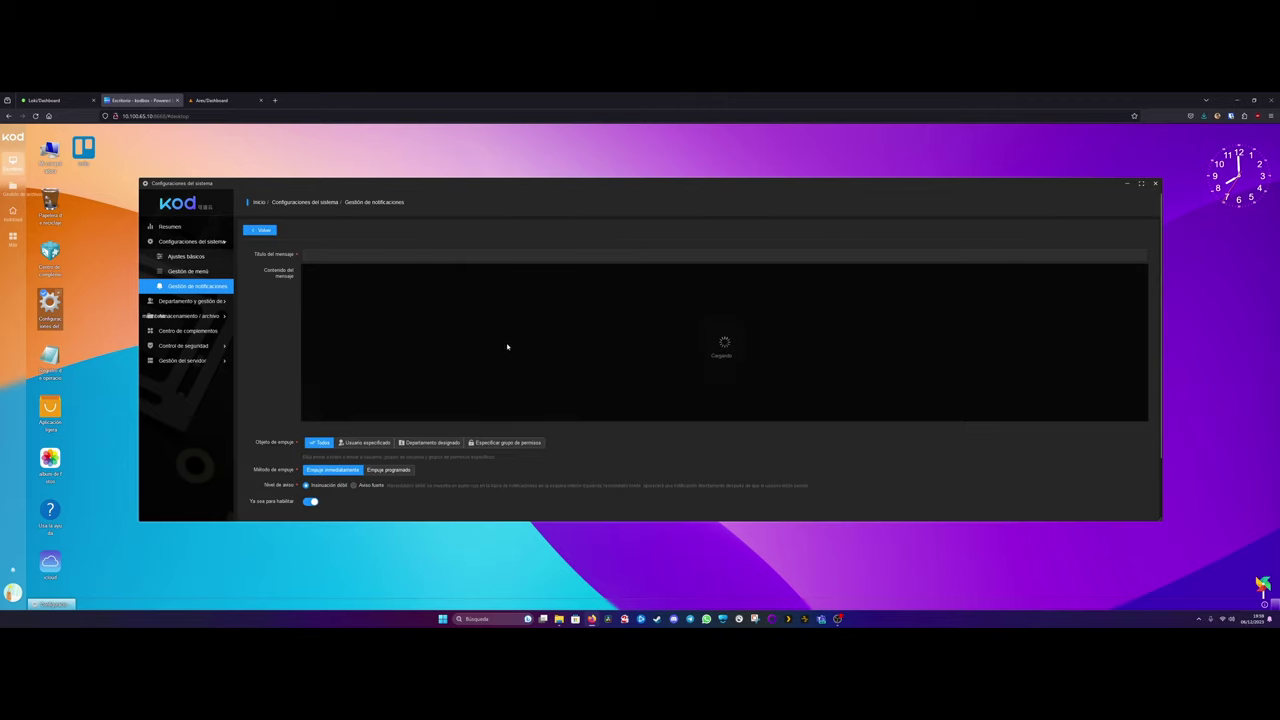
click(259, 230)
Look through the departments and users, role management and document rights pages
click(177, 301)
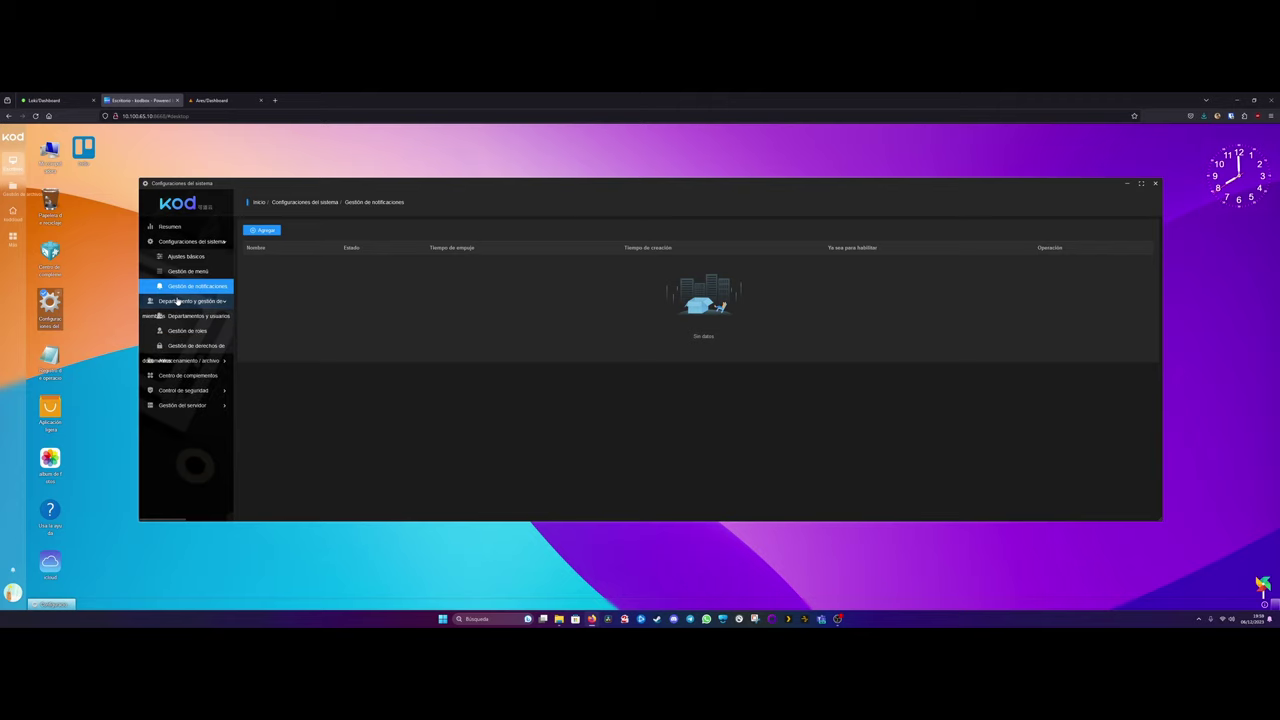
click(192, 316)
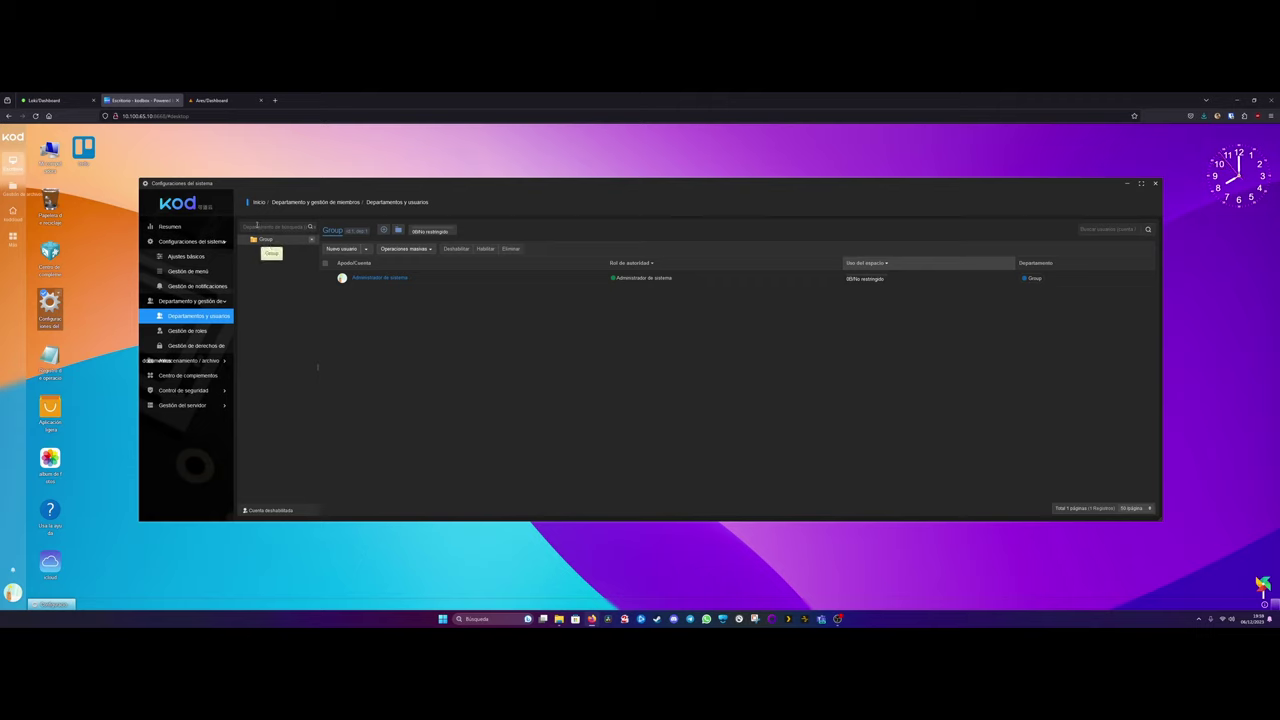
click(183, 331)
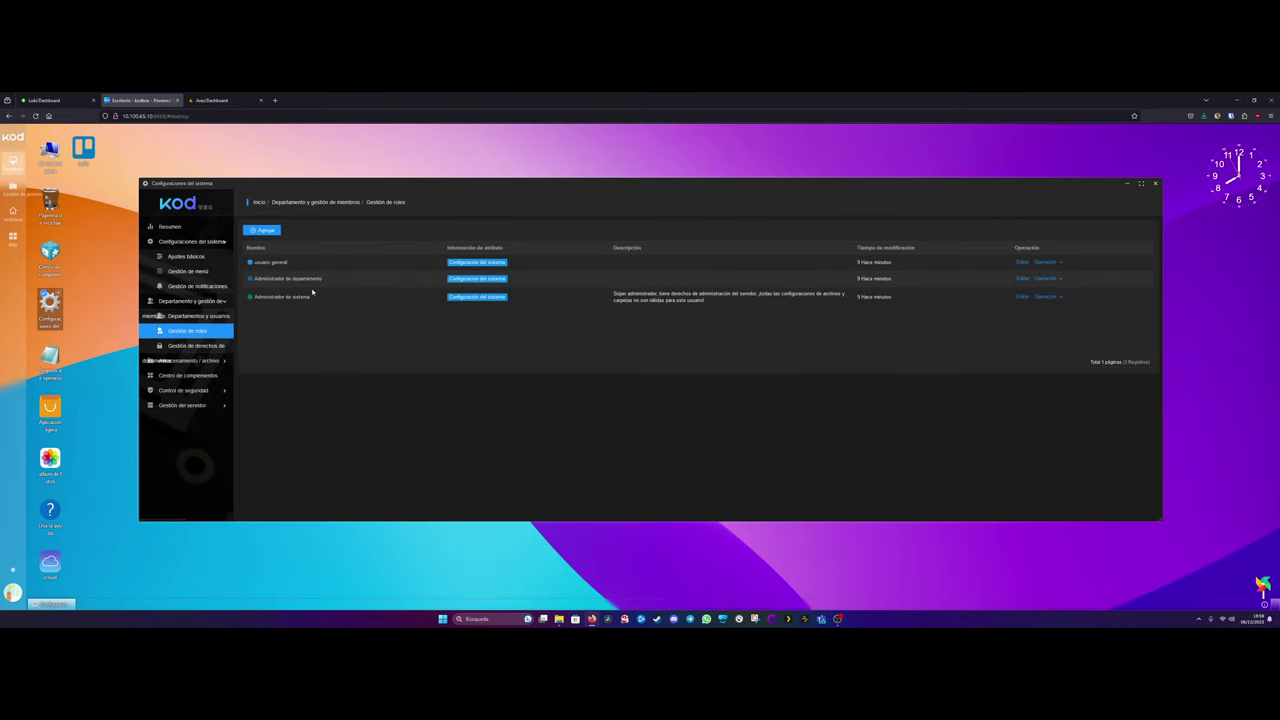
click(190, 346)
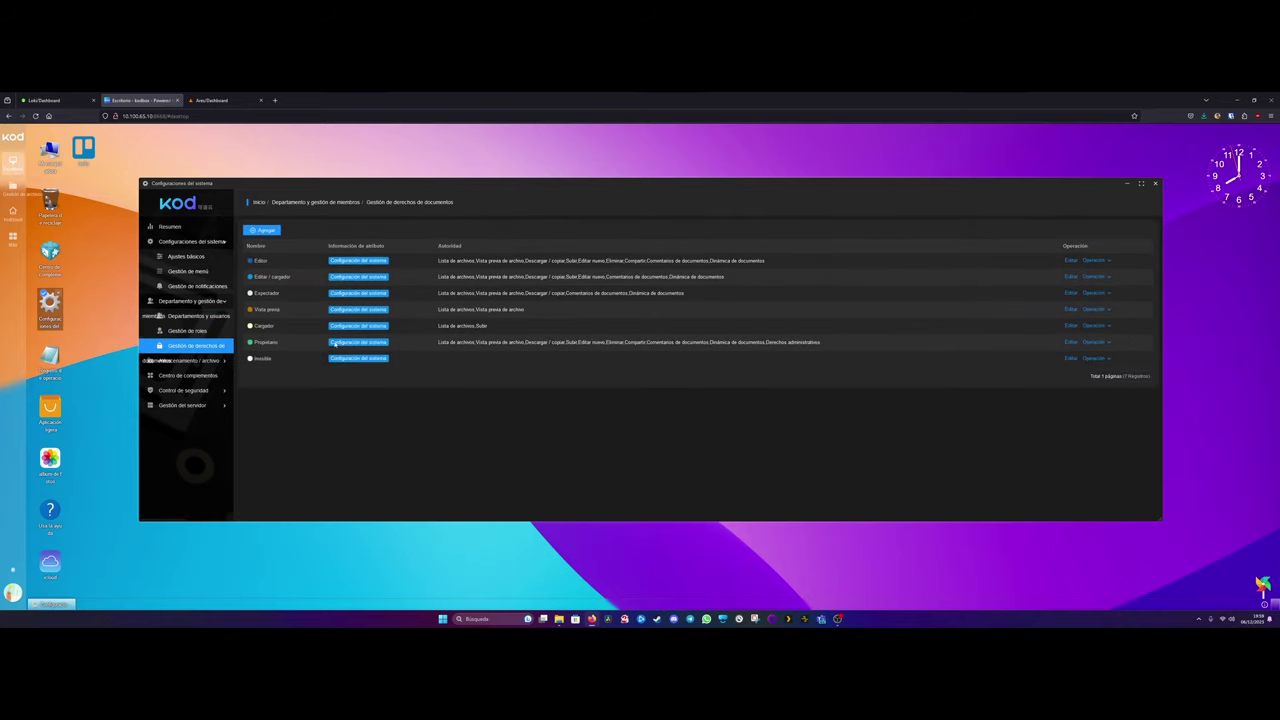
Open the storage management page under Almacenamiento / archivo and maximize the system settings window
click(185, 360)
click(185, 376)
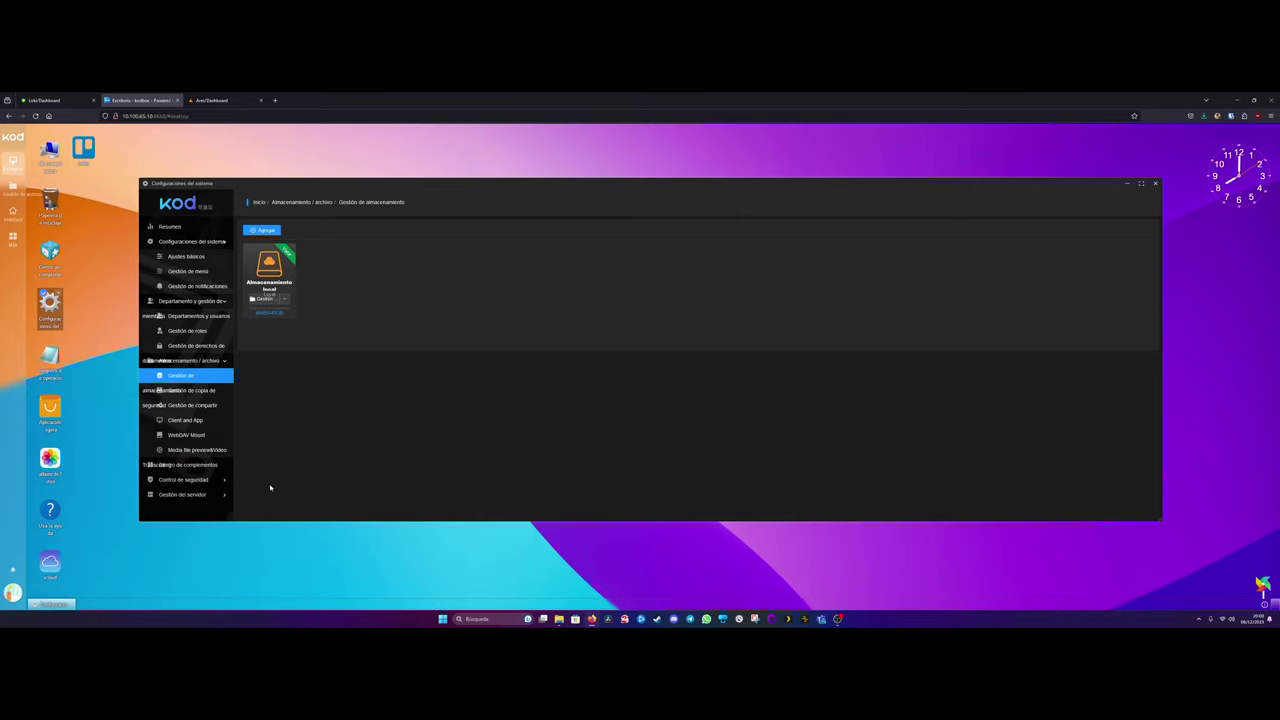
click(1141, 183)
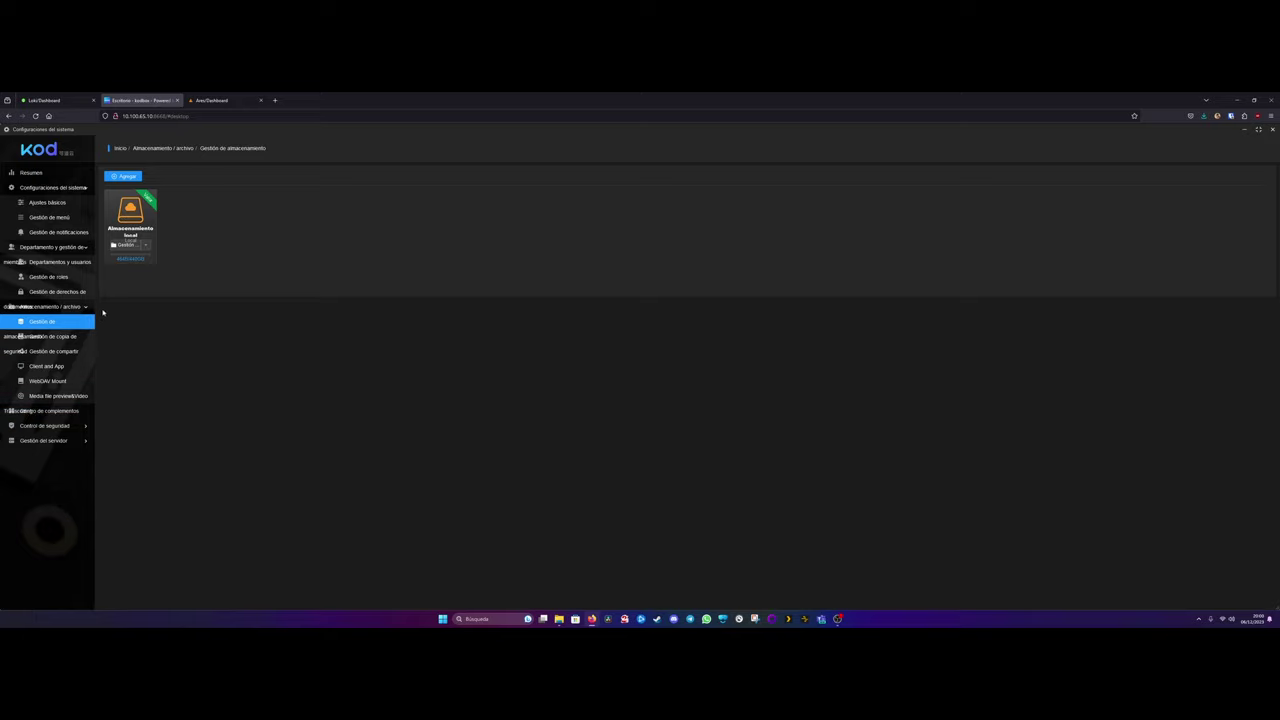
Revisit the departments and users page, and return to the storage management
click(45, 263)
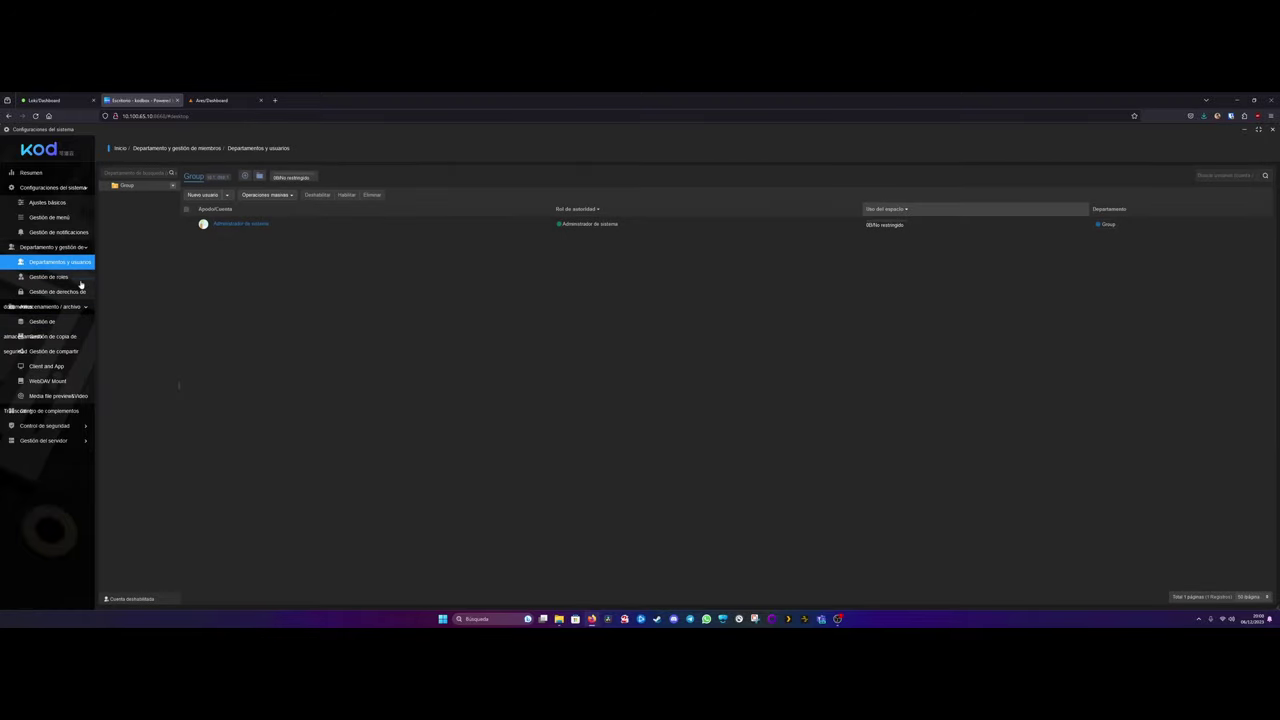
click(48, 307)
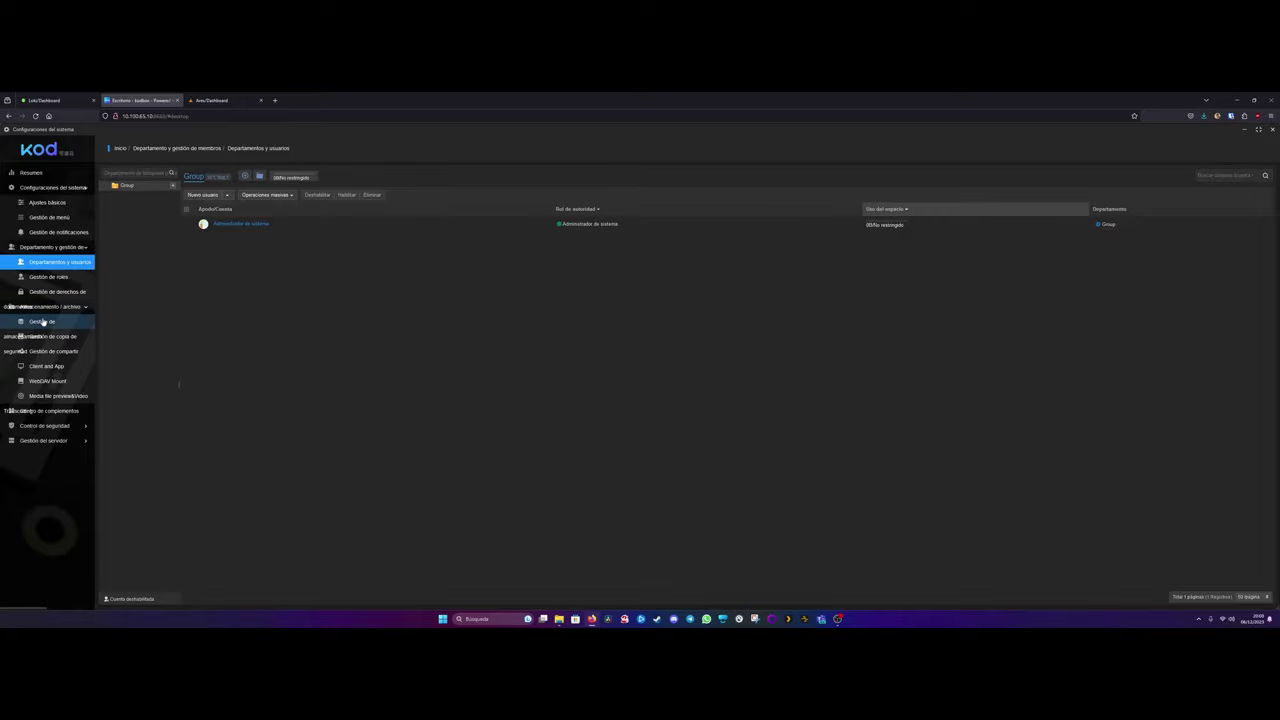
click(43, 322)
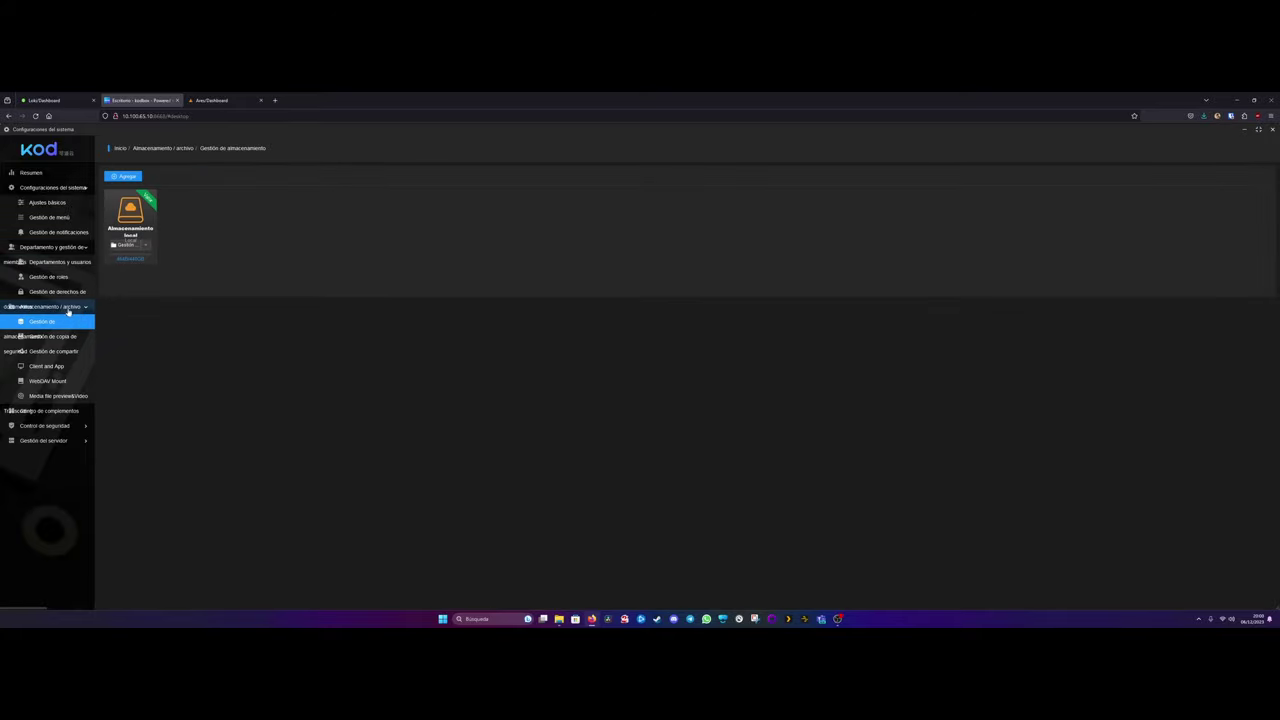
Look through the backup management, share management, Client and App, and WebDAV Mount pages
click(72, 338)
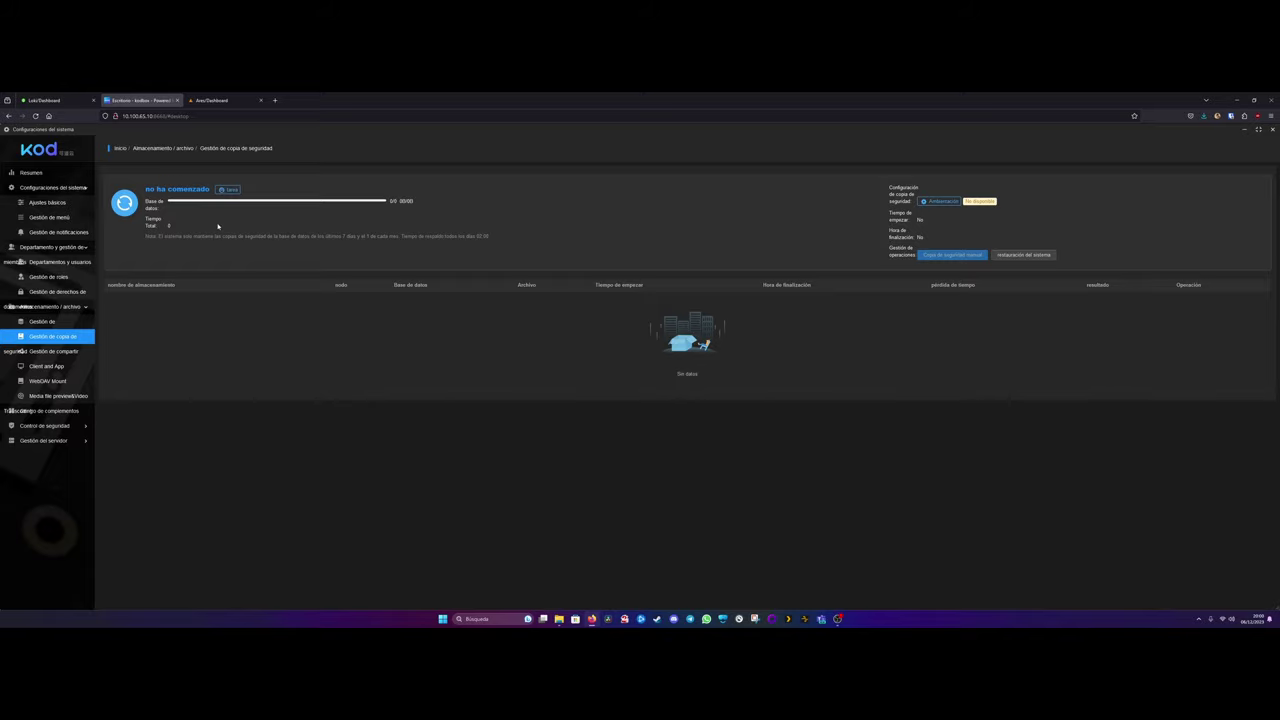
click(56, 354)
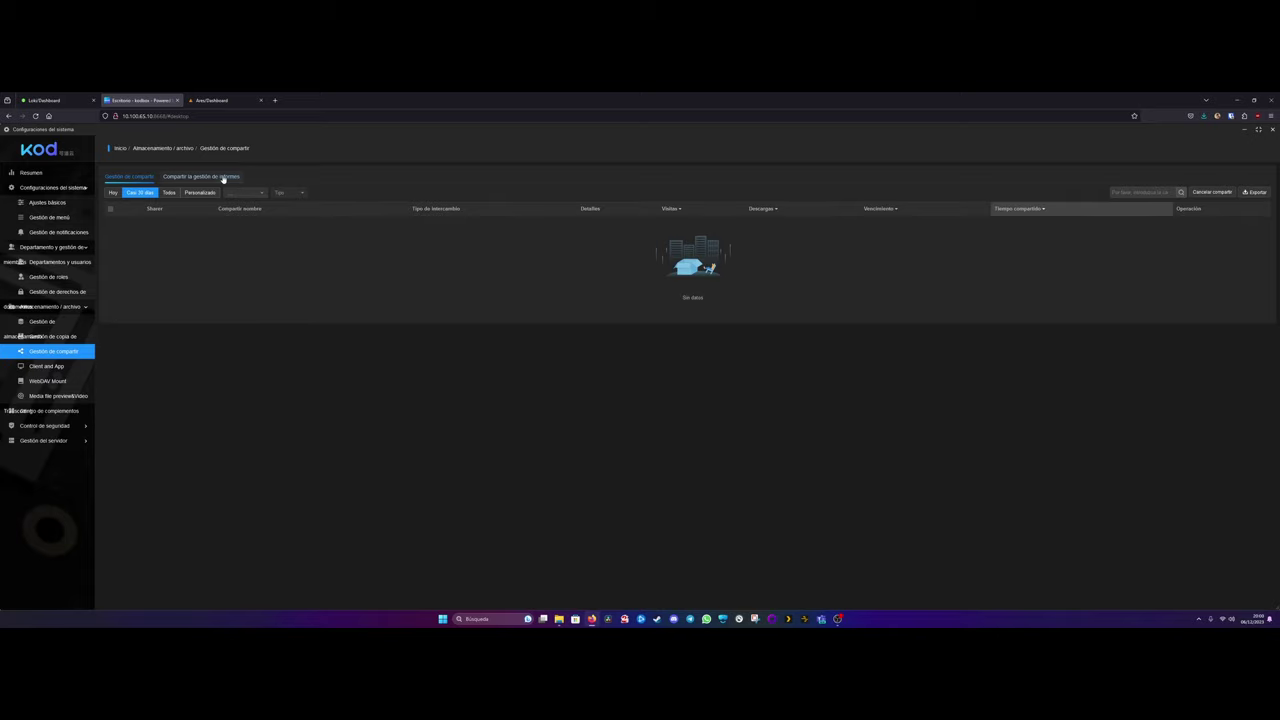
click(47, 366)
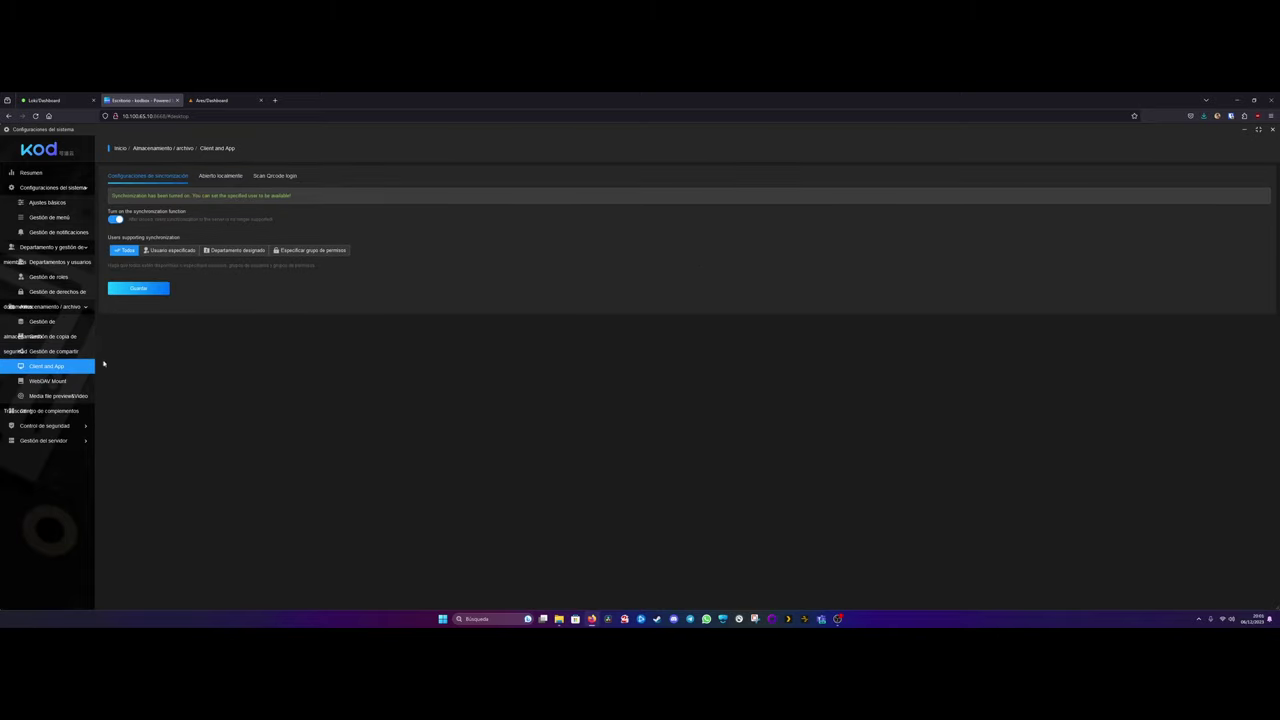
click(55, 383)
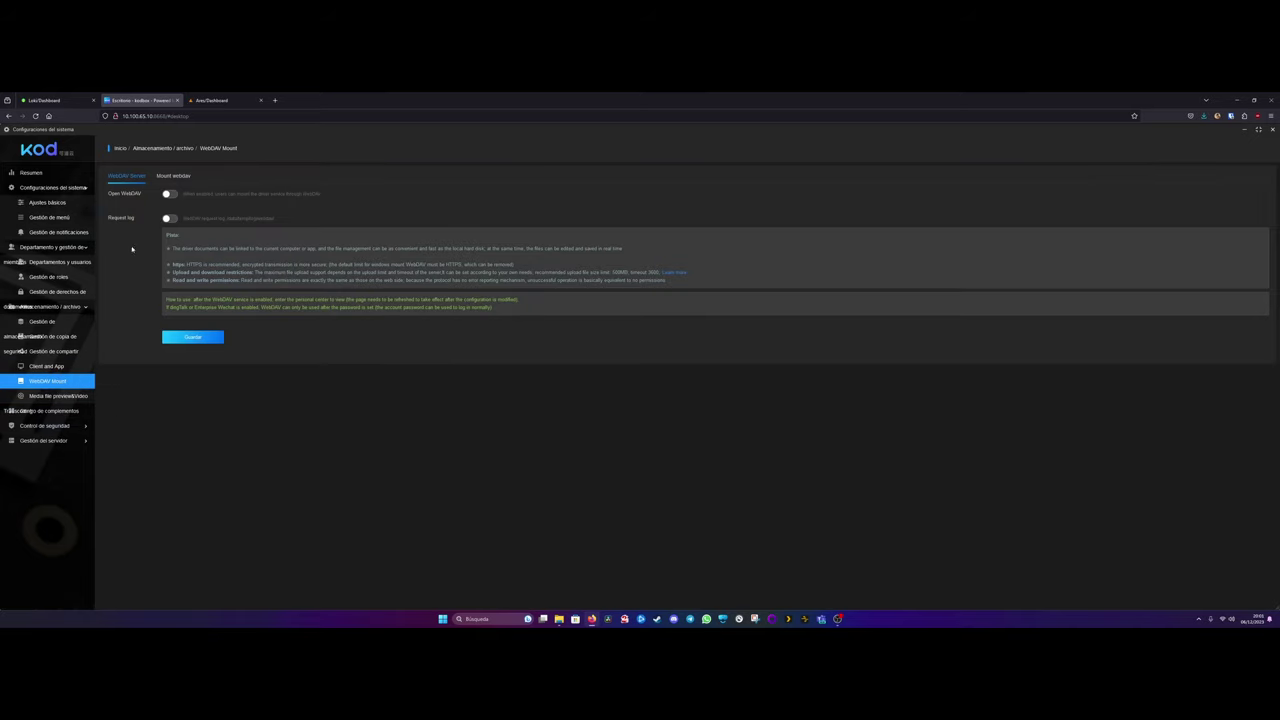
Look through the media file preview, plugin center and light application pages, restoring the system settings window to its smaller size
click(56, 398)
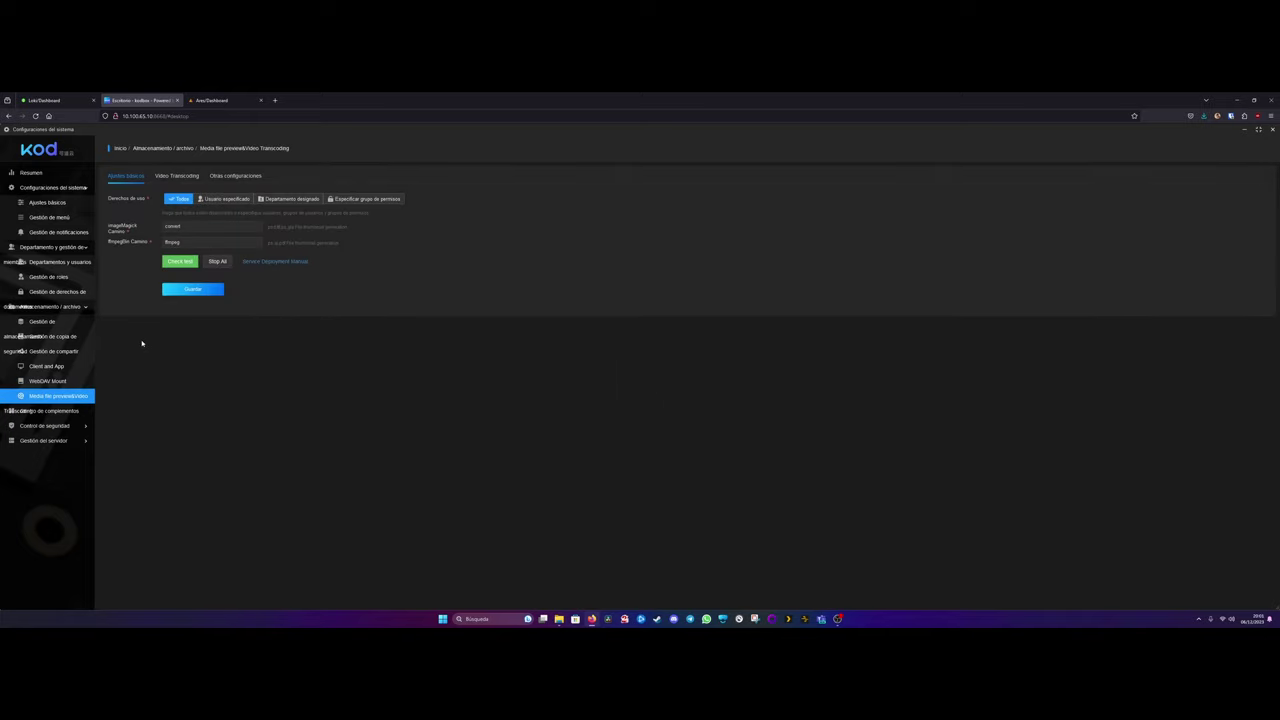
click(49, 413)
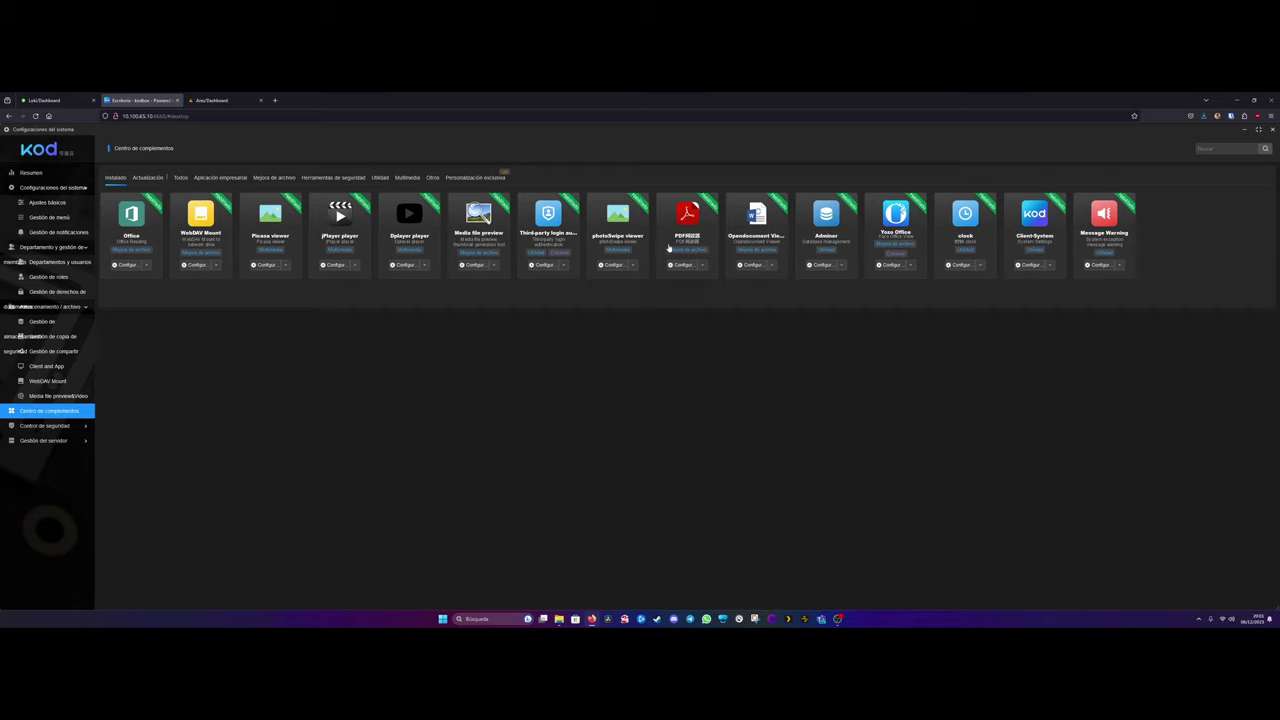
click(1258, 129)
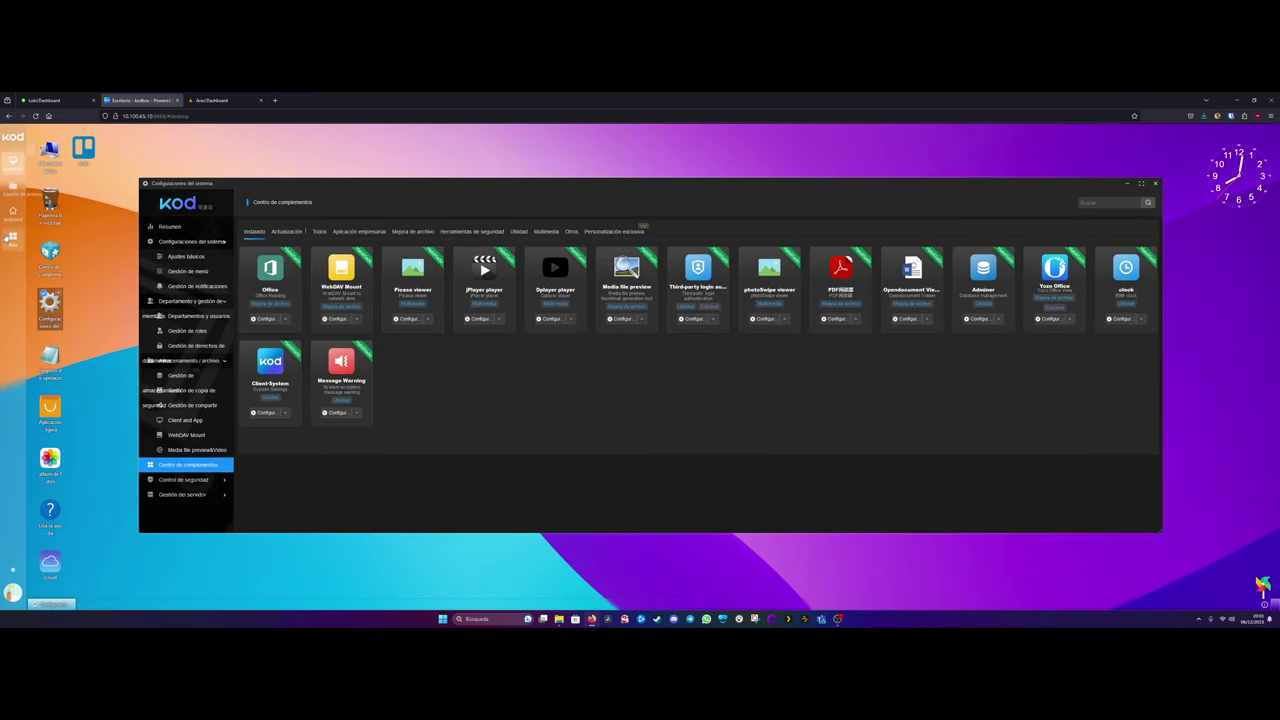
double_click(50, 408)
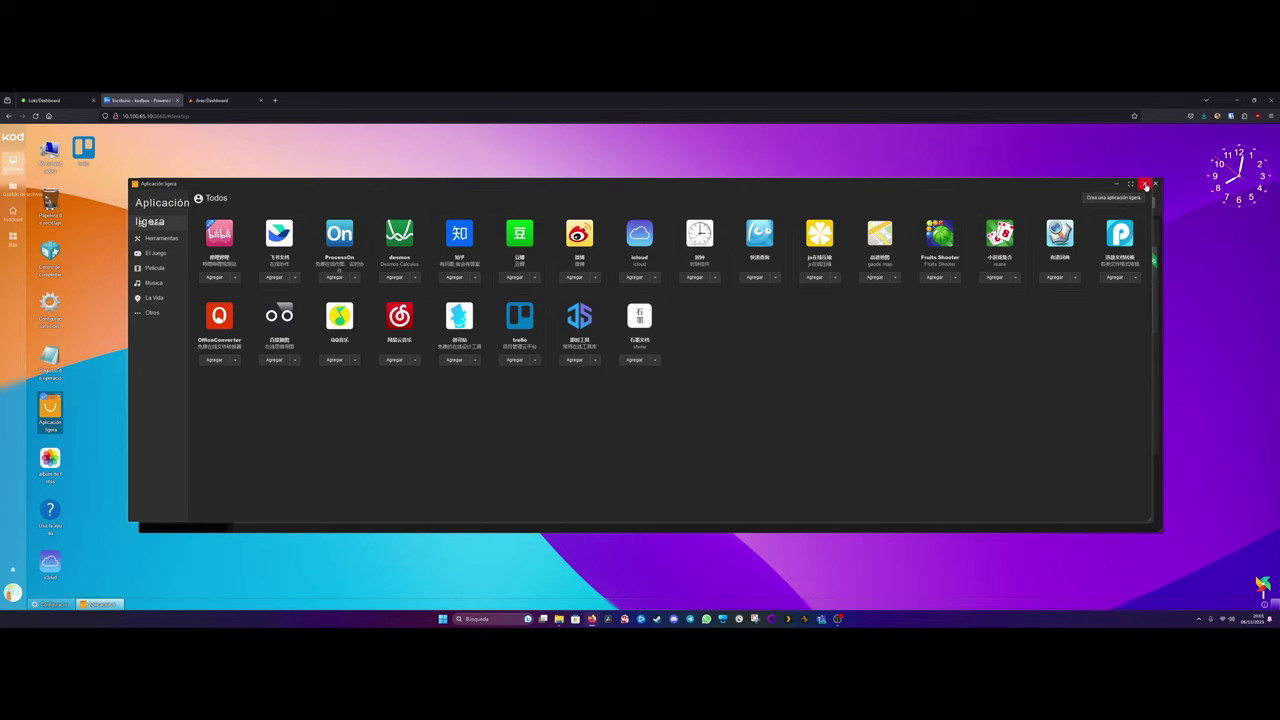
click(1146, 186)
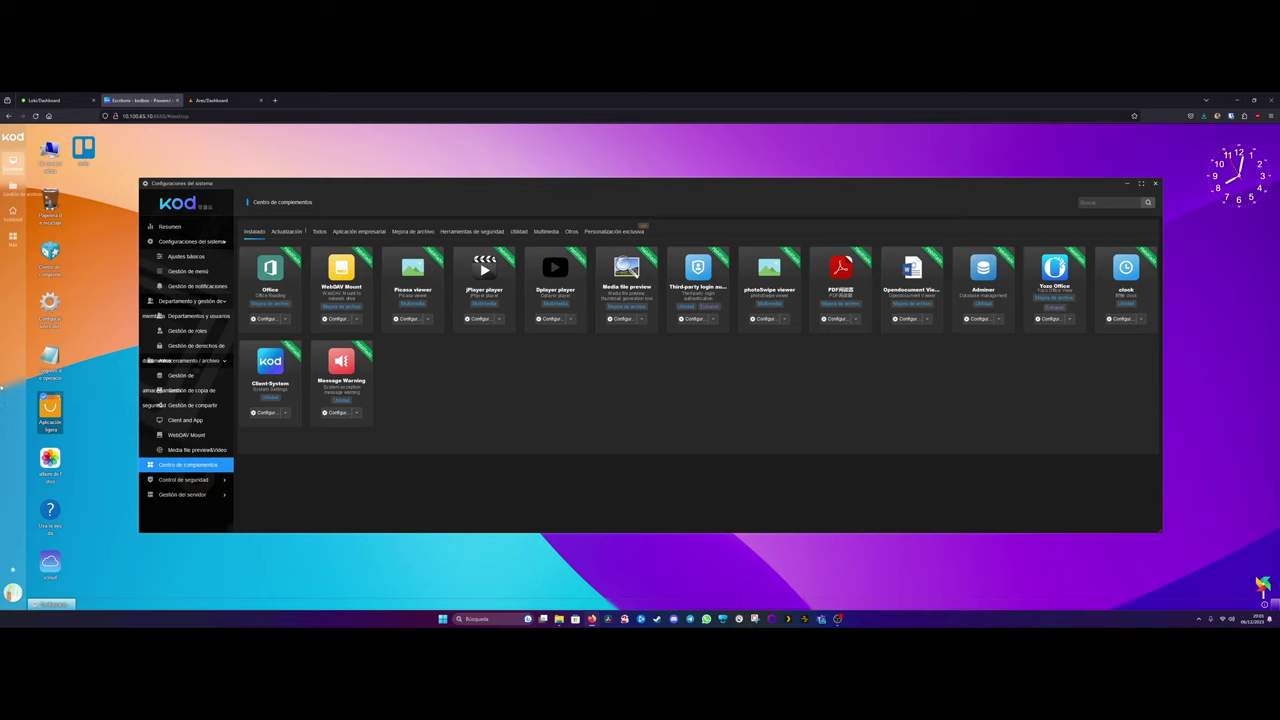
Expand the security control and server management sections, and examine the basic server, PHP and database information
click(182, 480)
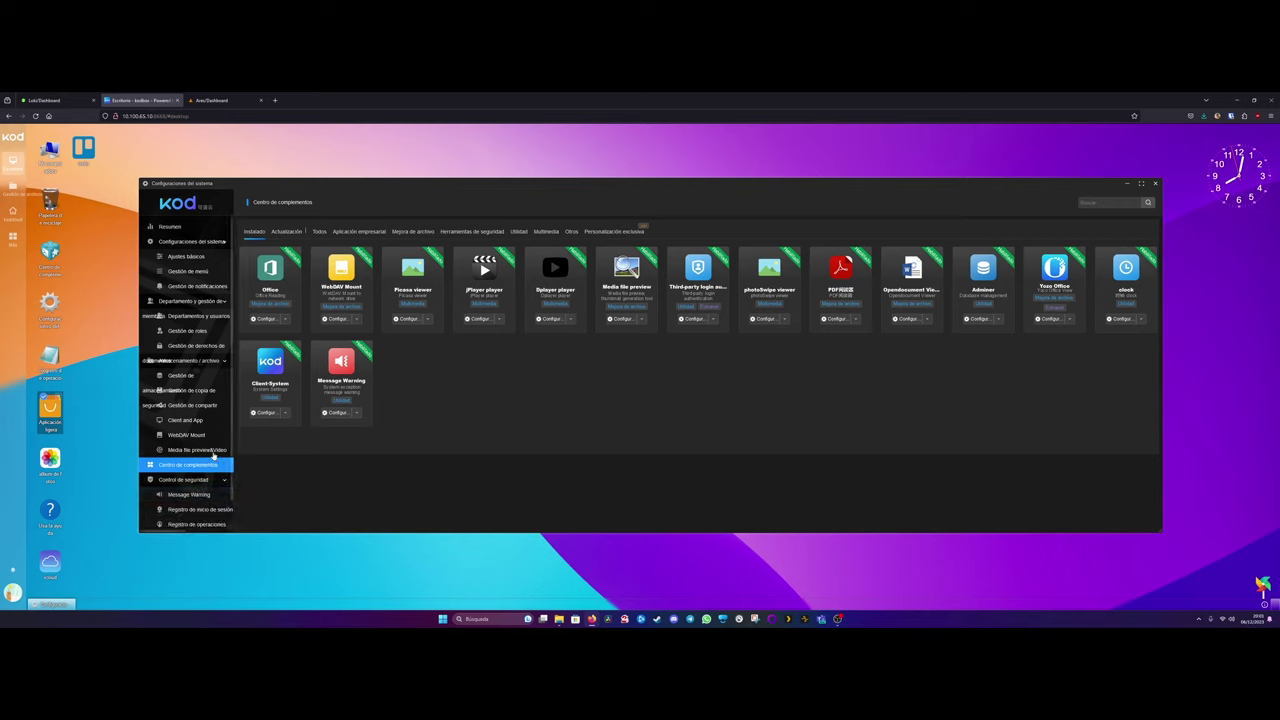
scroll(190, 474, down, 1)
click(180, 502)
scroll(177, 498, down, 1)
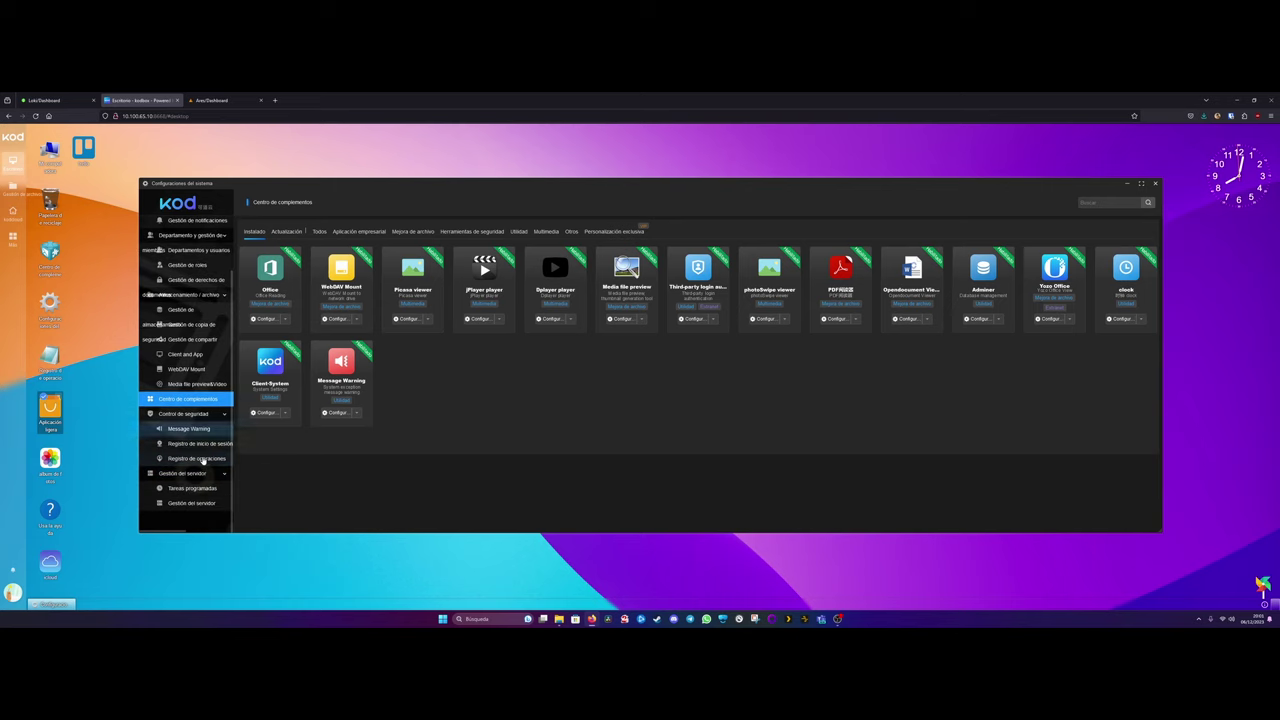
click(186, 502)
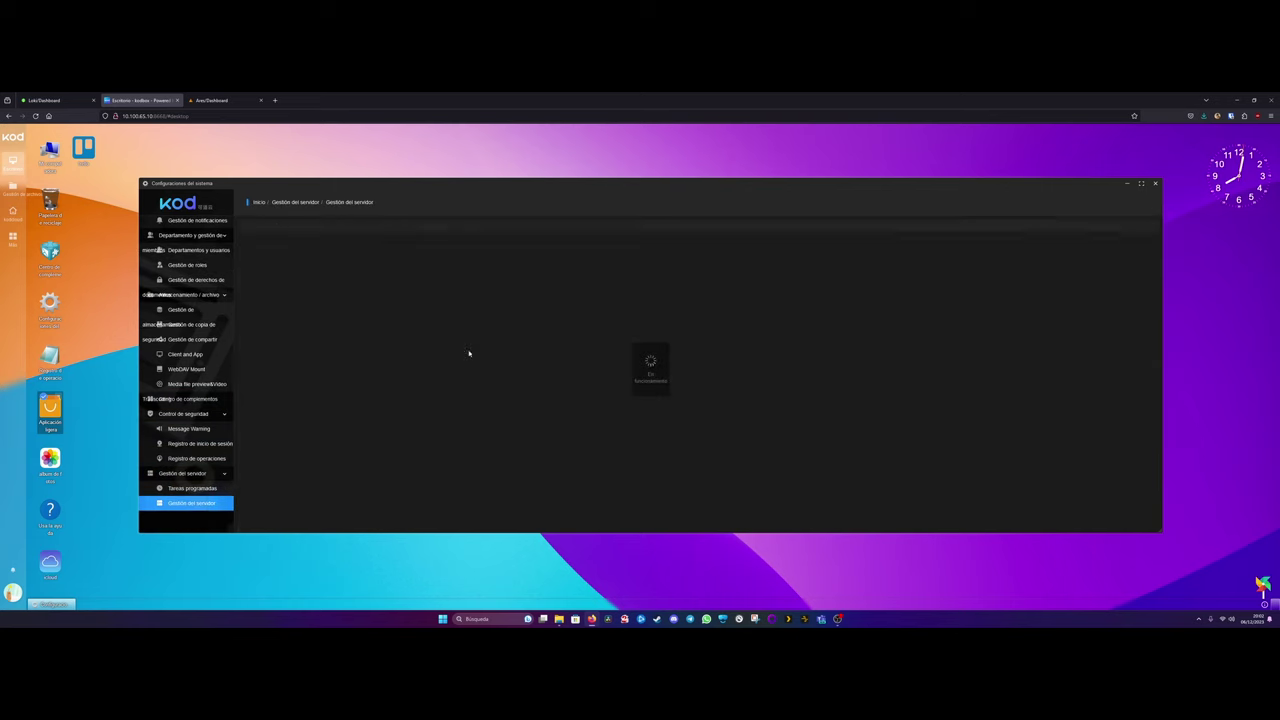
scroll(408, 386, down, 3)
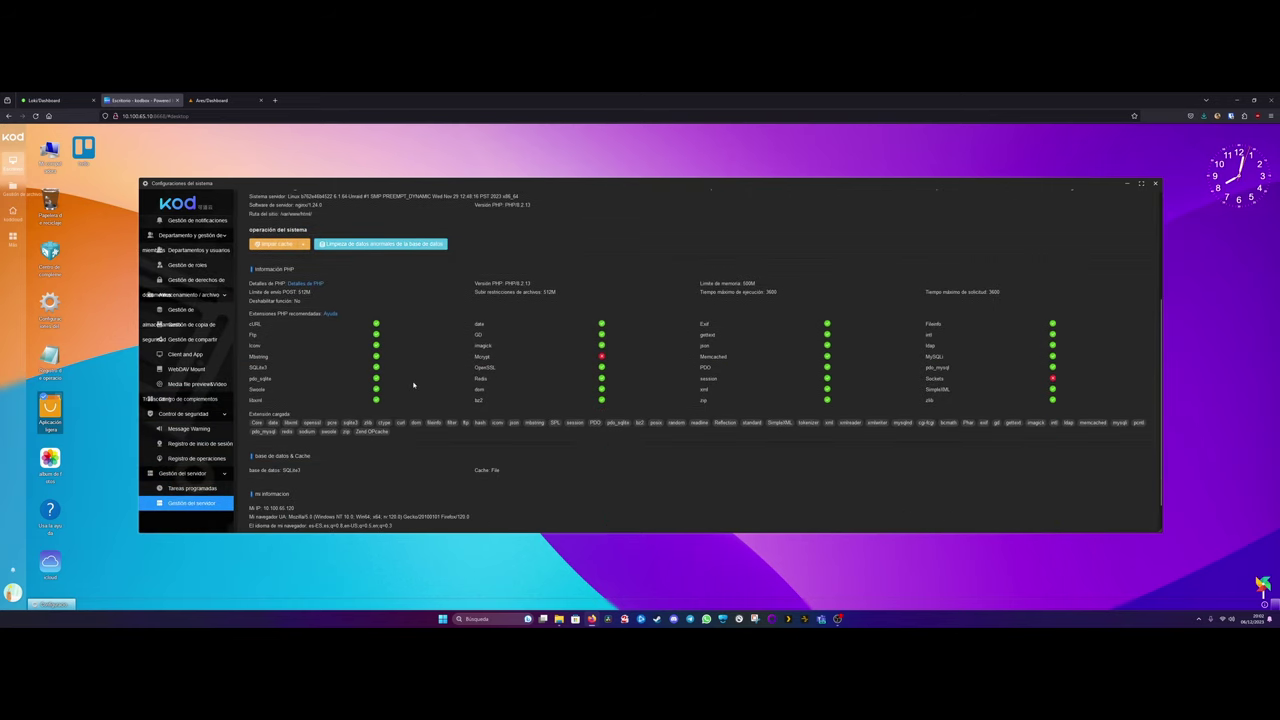
scroll(414, 384, down, 1)
scroll(413, 386, up, 4)
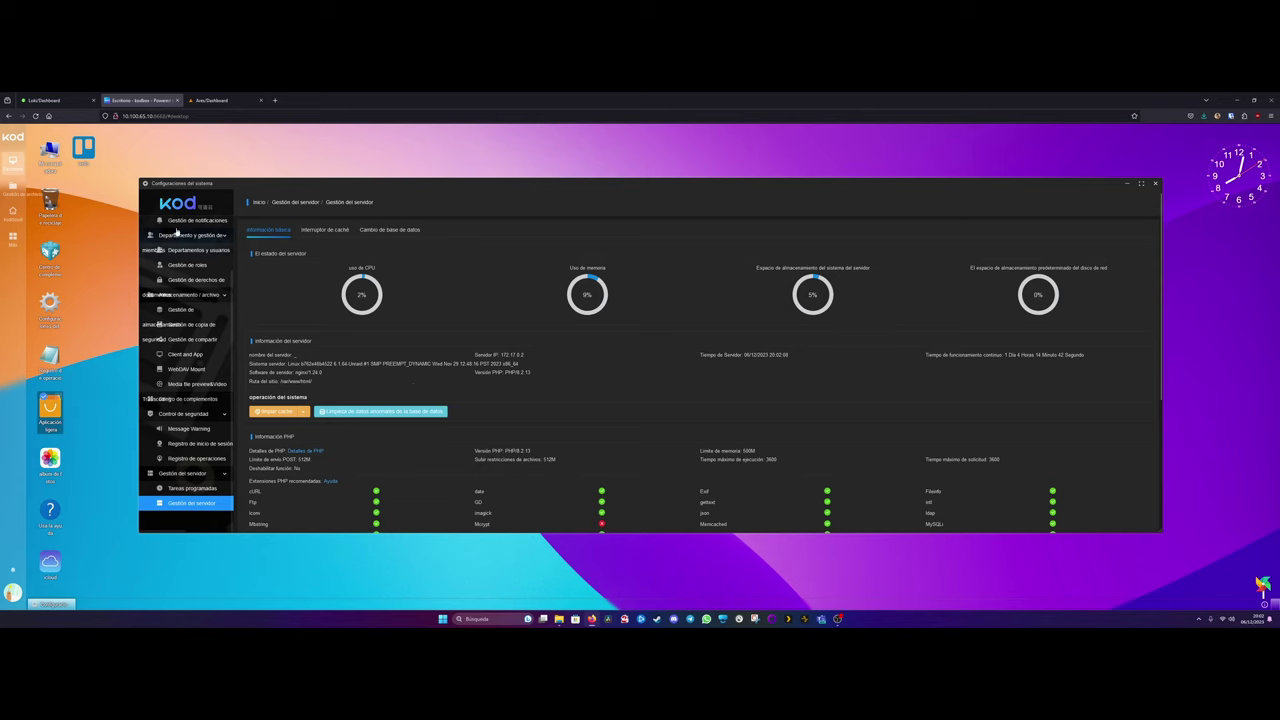
View the Resumen page with the system overview, and close the system settings
scroll(173, 230, up, 3)
click(171, 227)
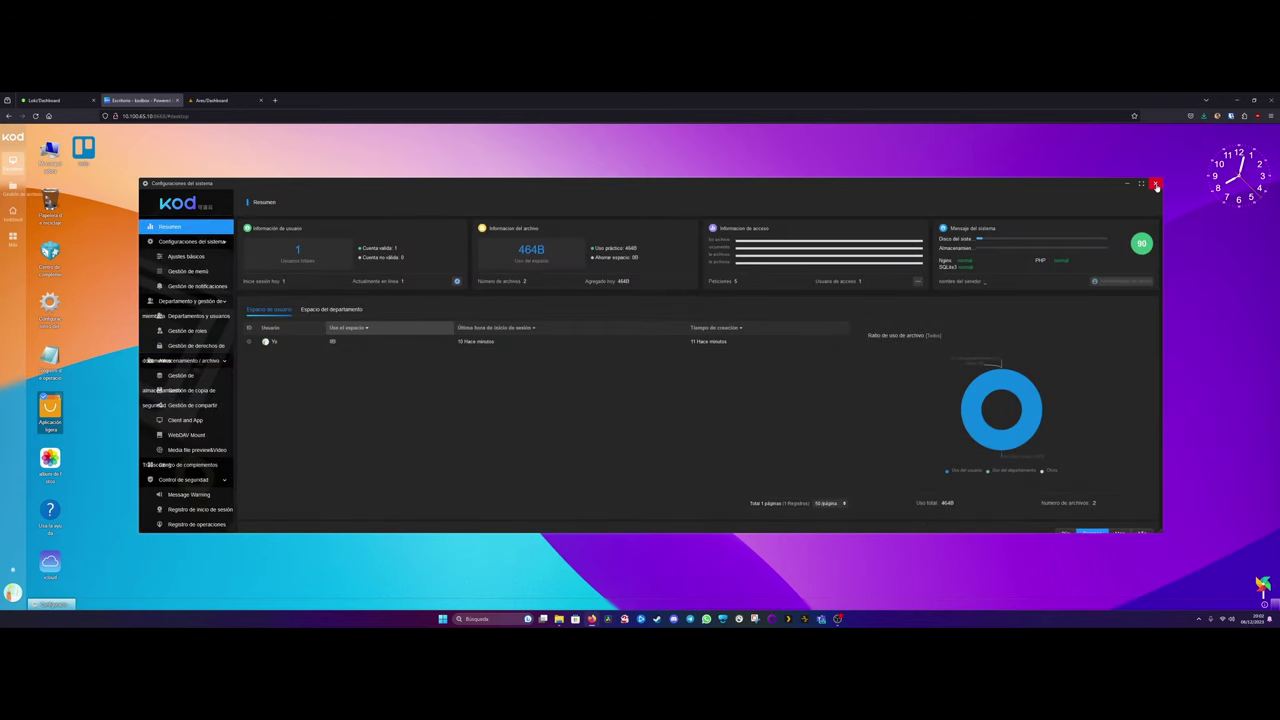
click(90, 420)
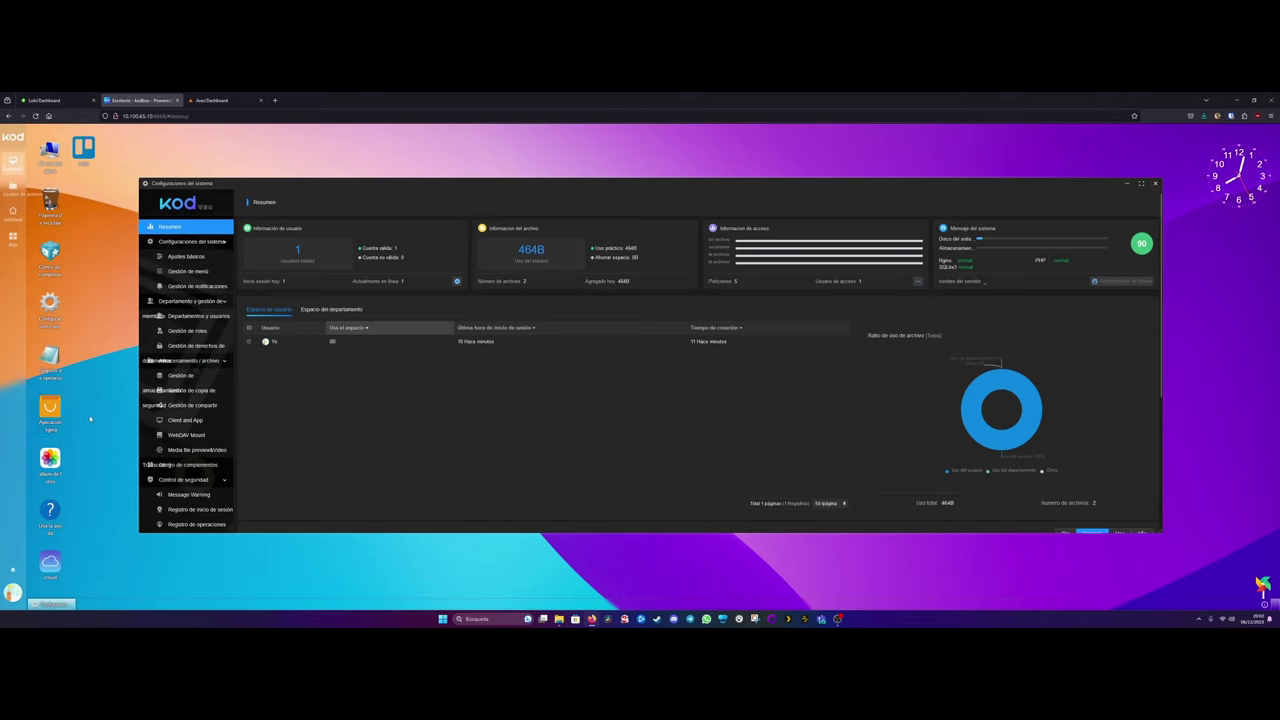
click(1157, 184)
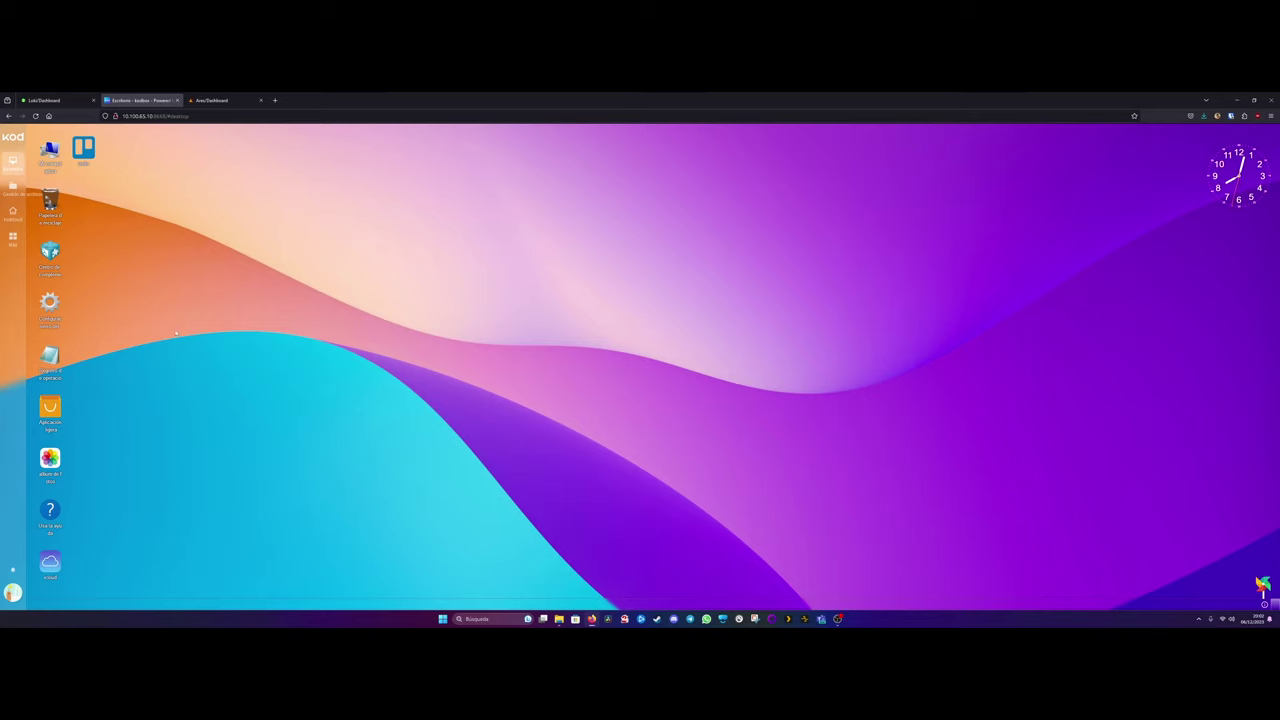
Dismiss the desktop's context options and switch the kodbox desktop to full screen from the account options
right_click(216, 270)
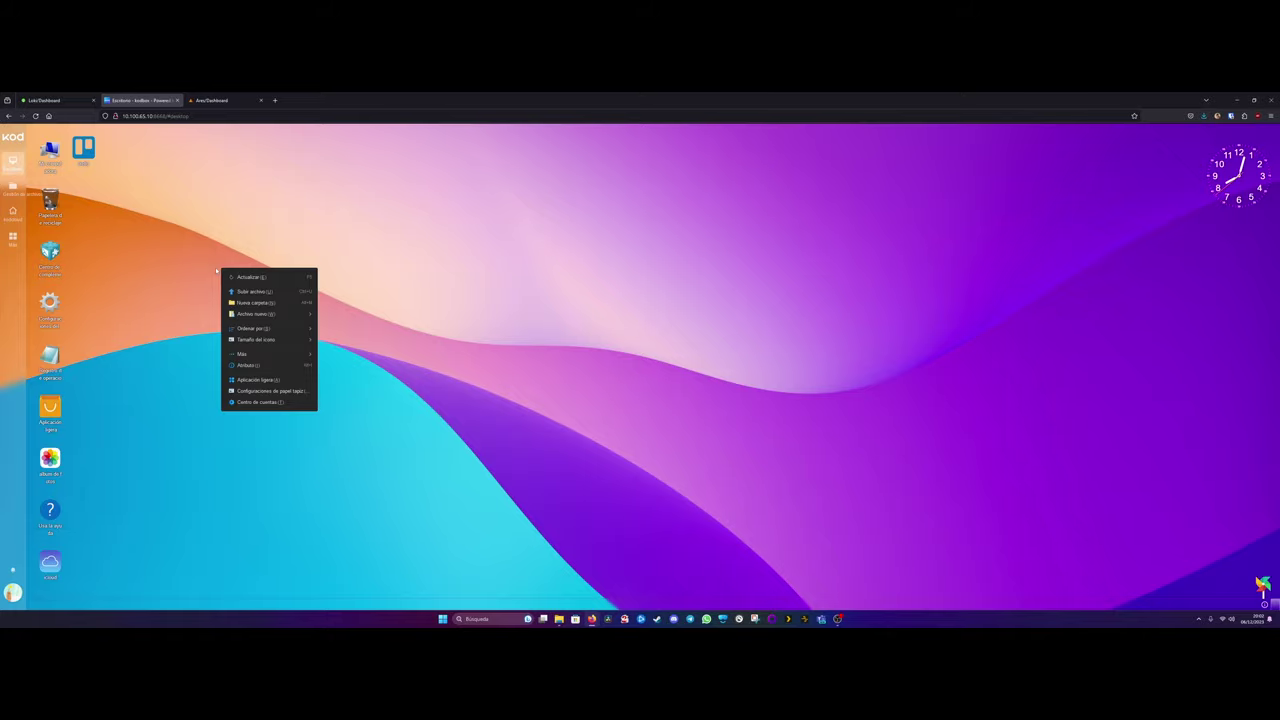
click(214, 270)
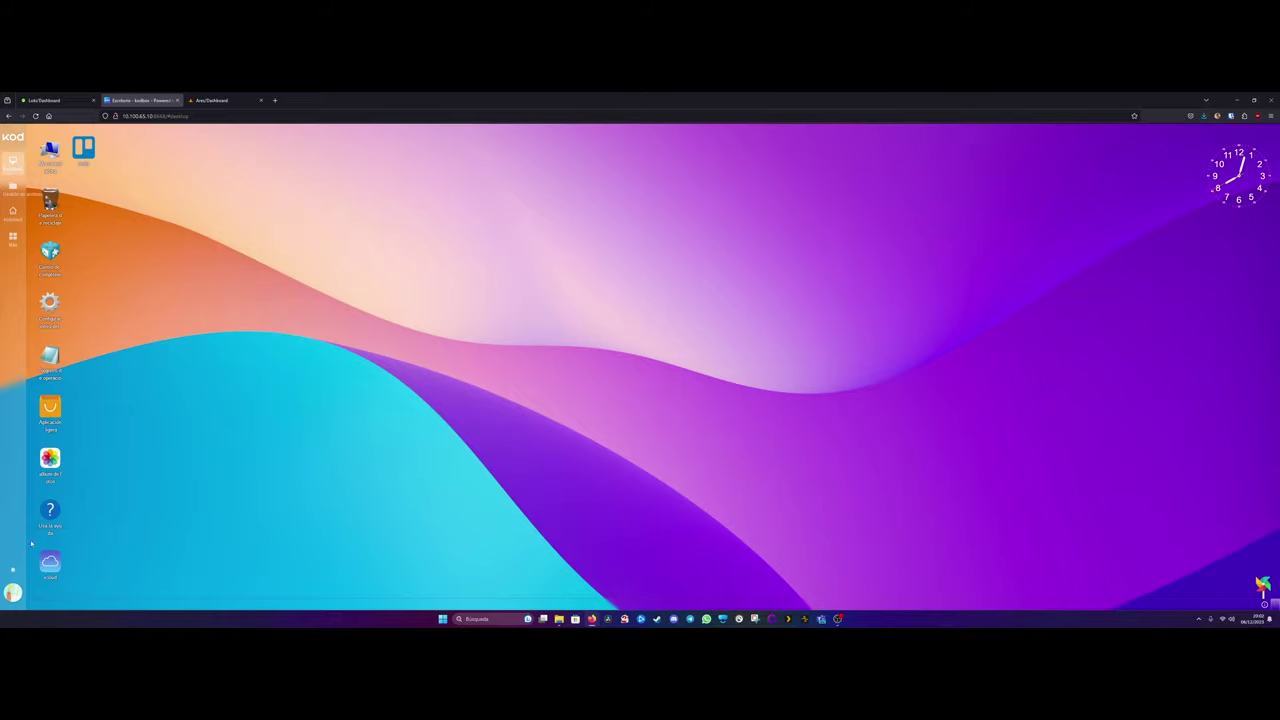
click(12, 592)
click(64, 541)
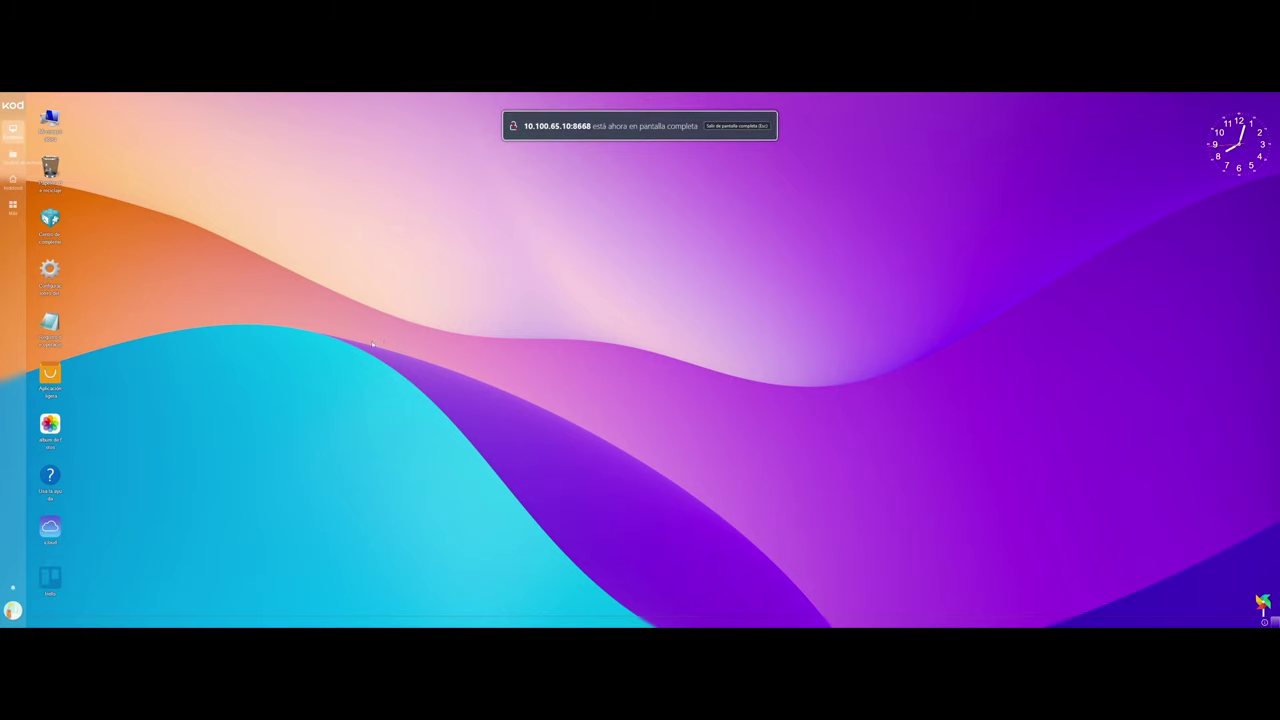
Preview desktop wallpaper 7, set wallpaper 11 as the background, and close the wallpaper settings
right_click(269, 309)
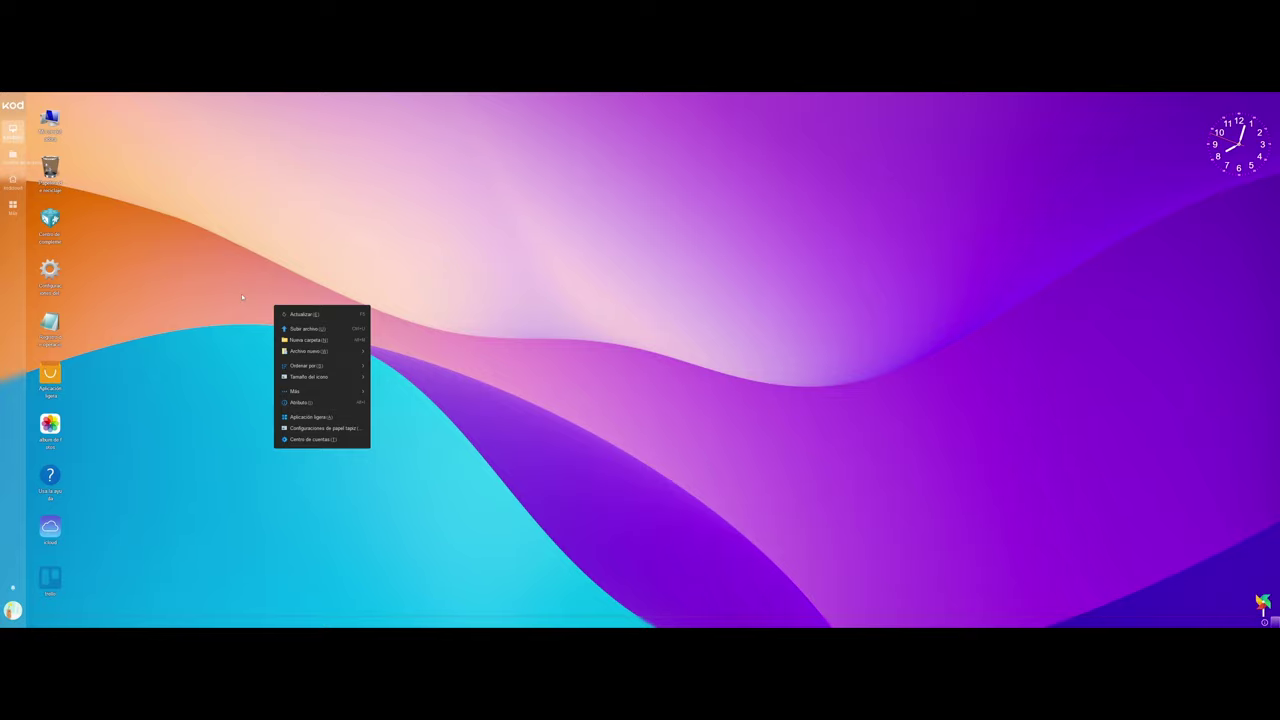
click(313, 428)
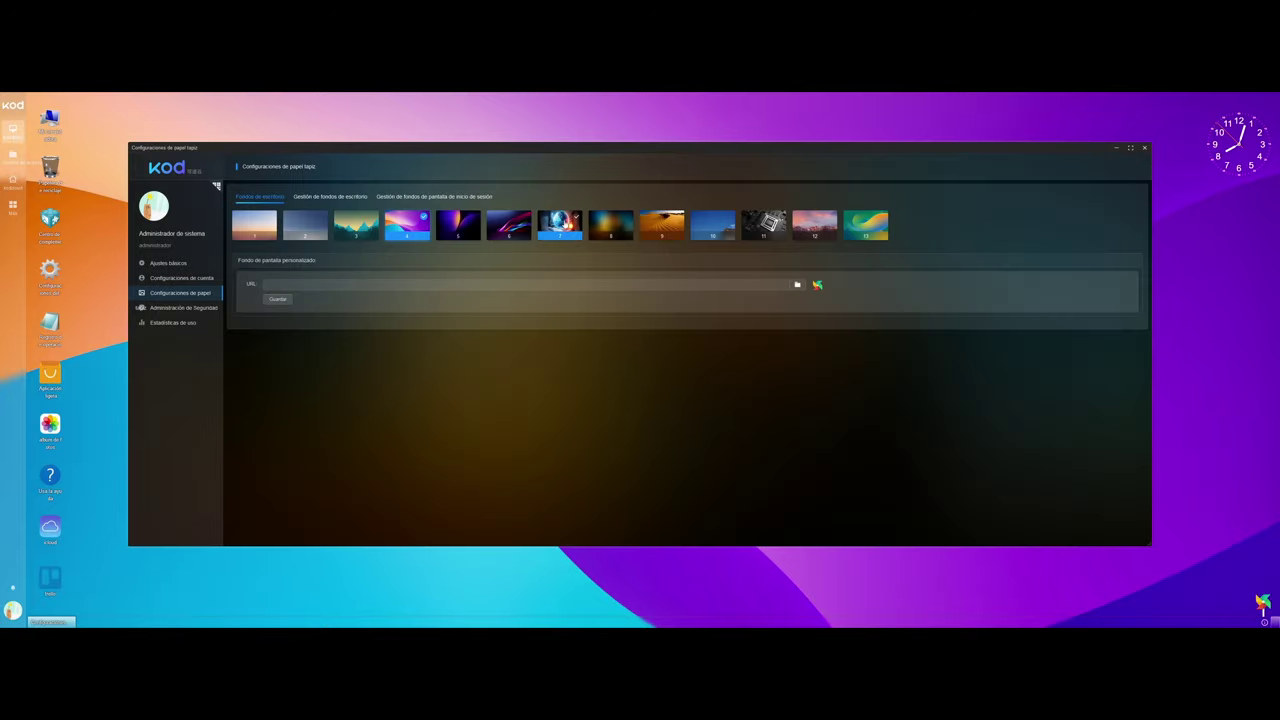
click(560, 224)
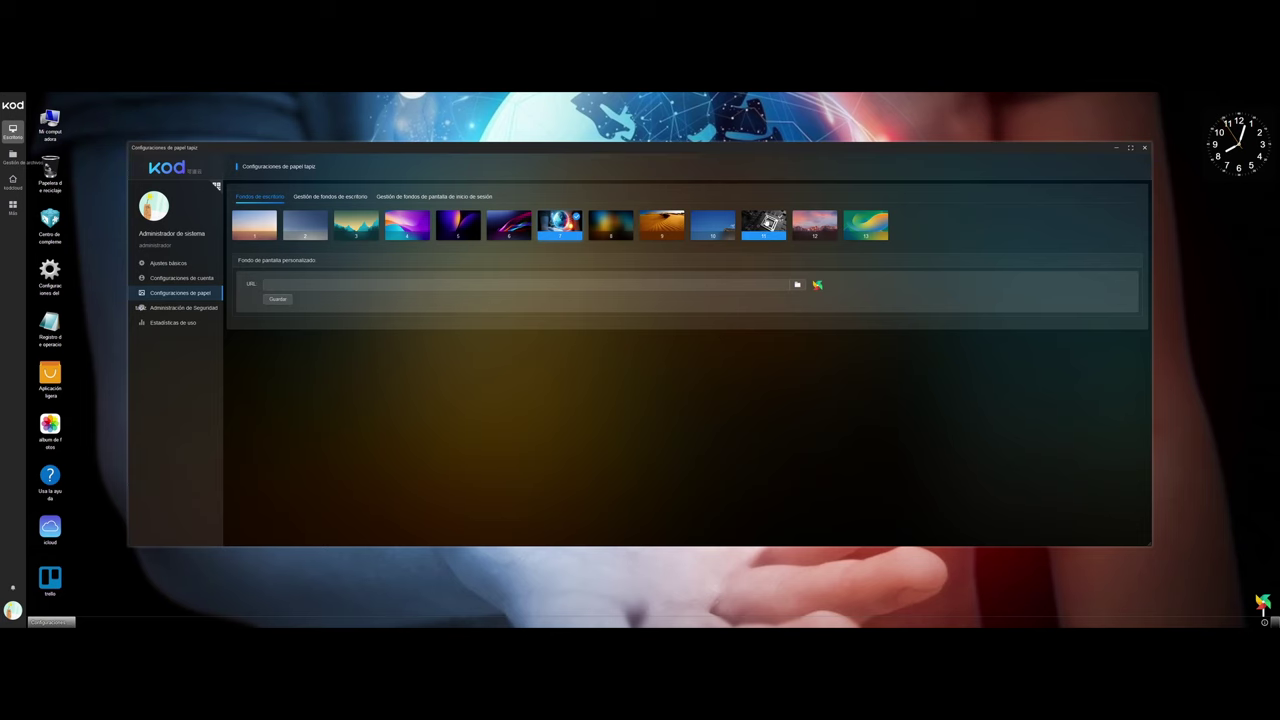
click(765, 224)
click(1144, 147)
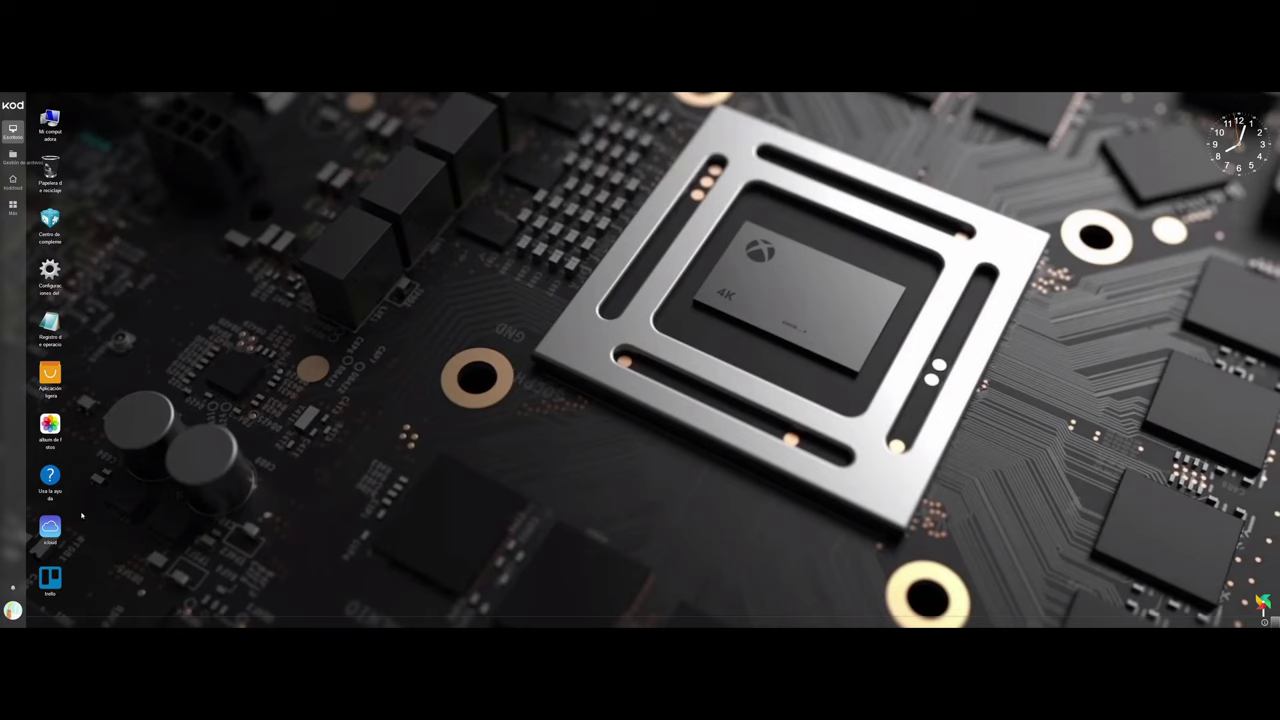
Delete the icloud and trello shortcuts from the desktop
drag(86, 600, 44, 516)
right_click(56, 537)
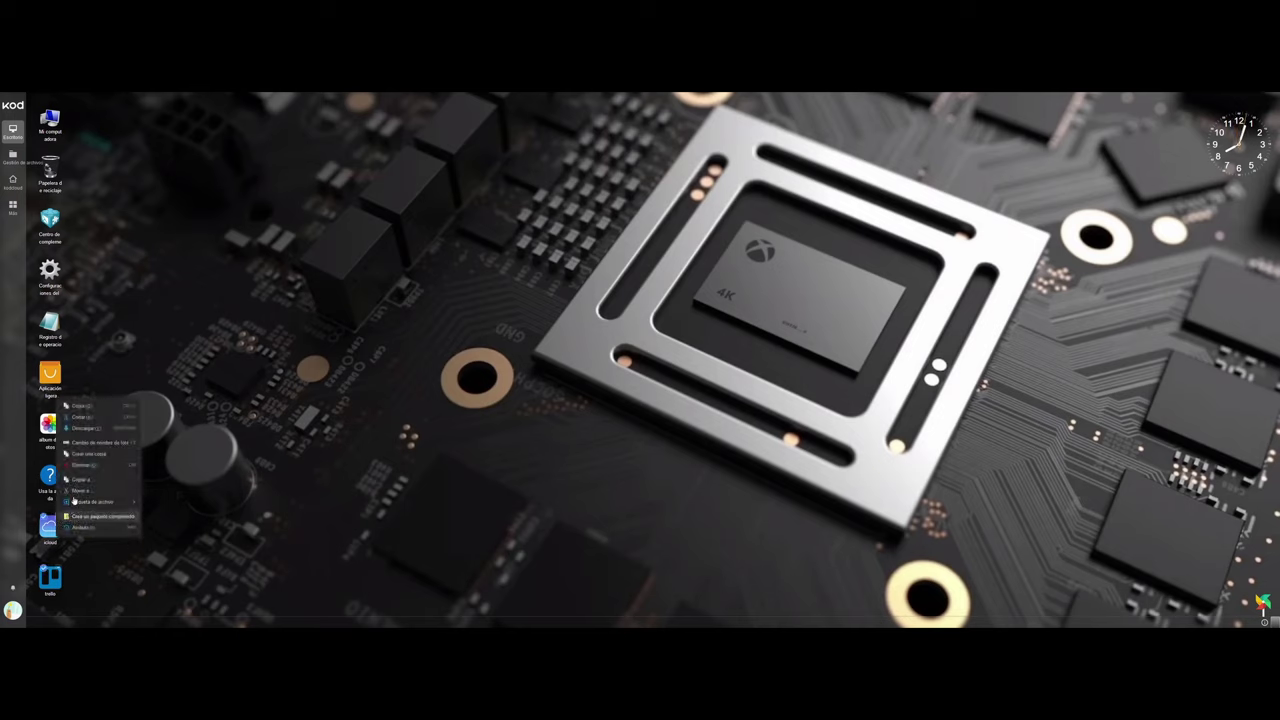
click(80, 465)
click(632, 399)
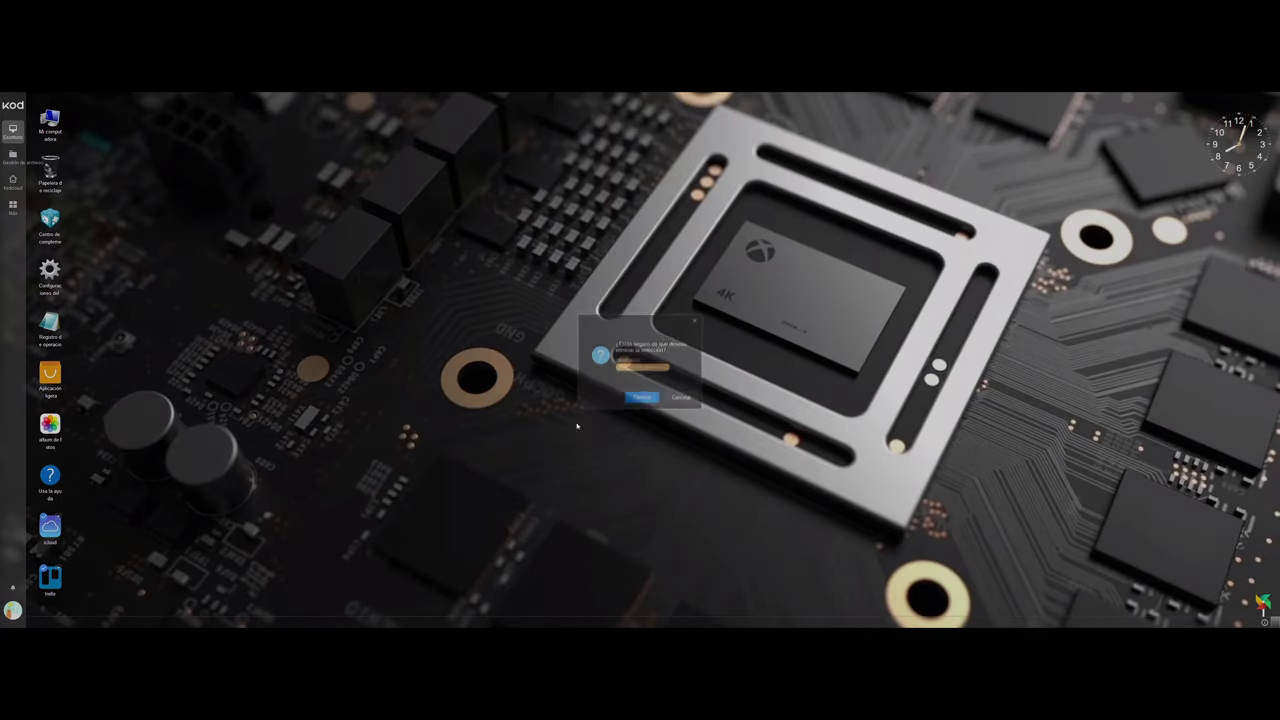
Hide the operation log, photo album, help, plugin center and light application icons from the desktop through the desktop application configuration
right_click(57, 478)
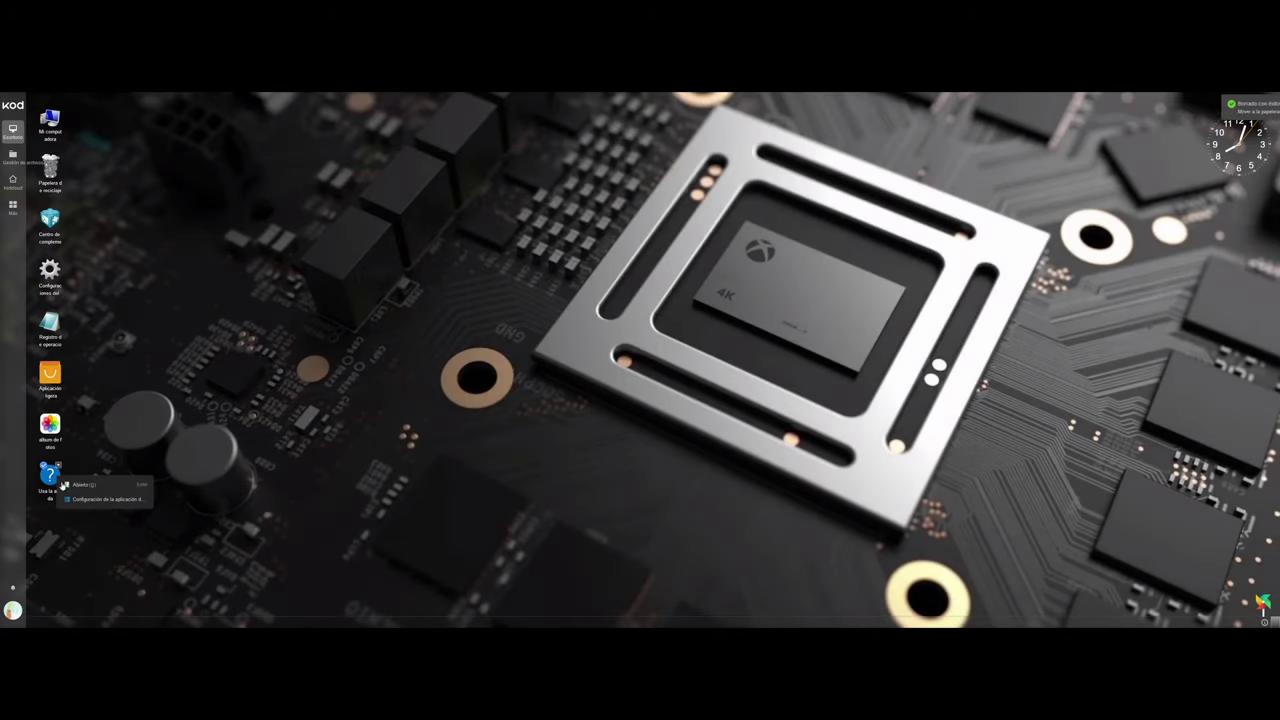
click(87, 500)
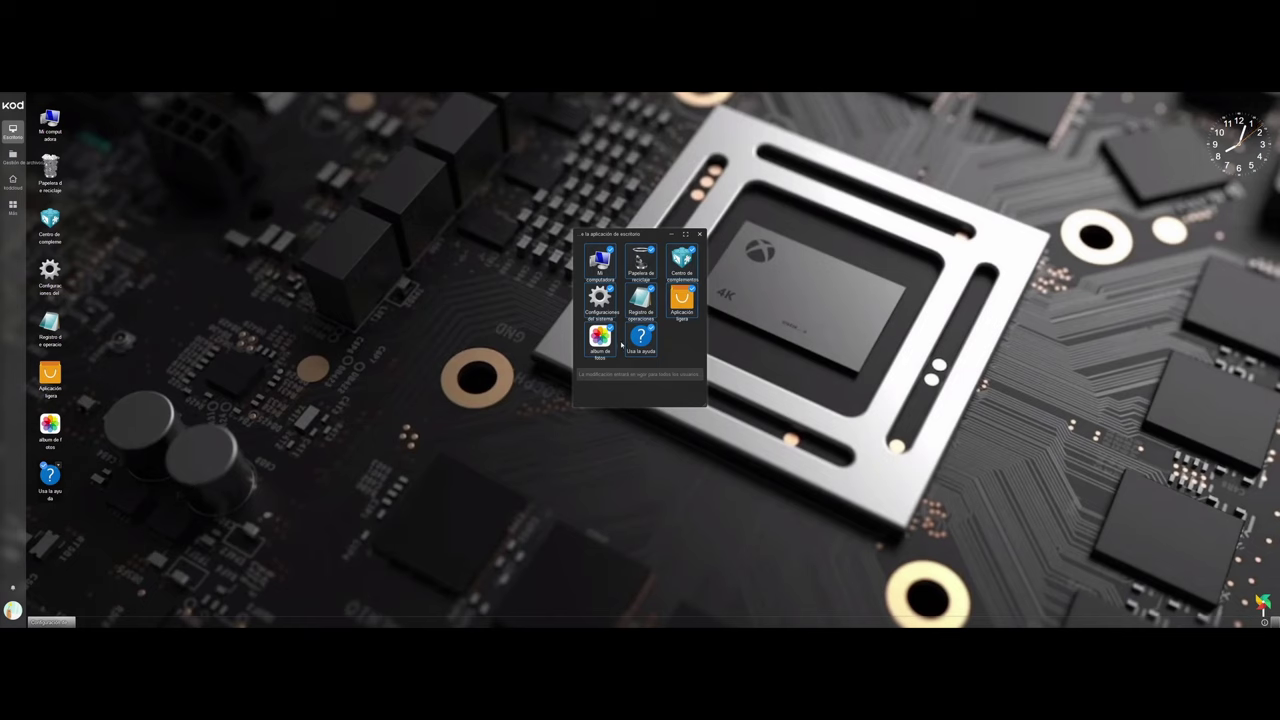
click(645, 297)
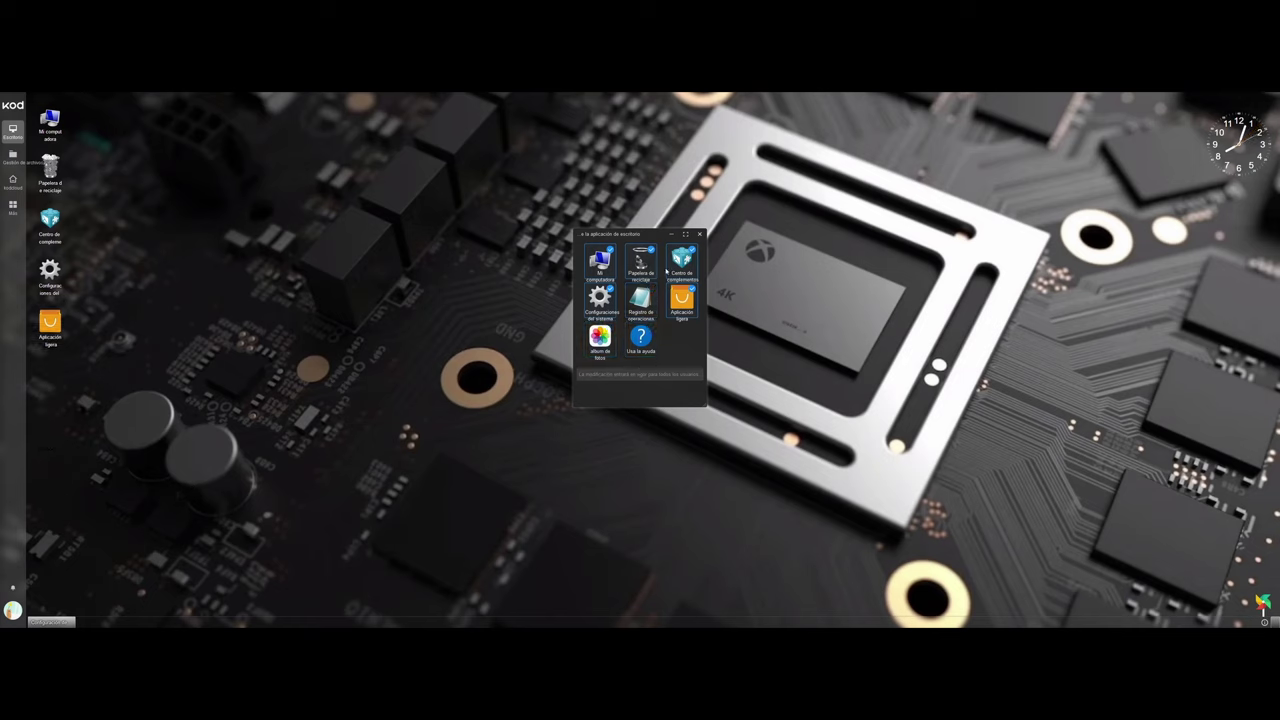
click(682, 258)
click(682, 298)
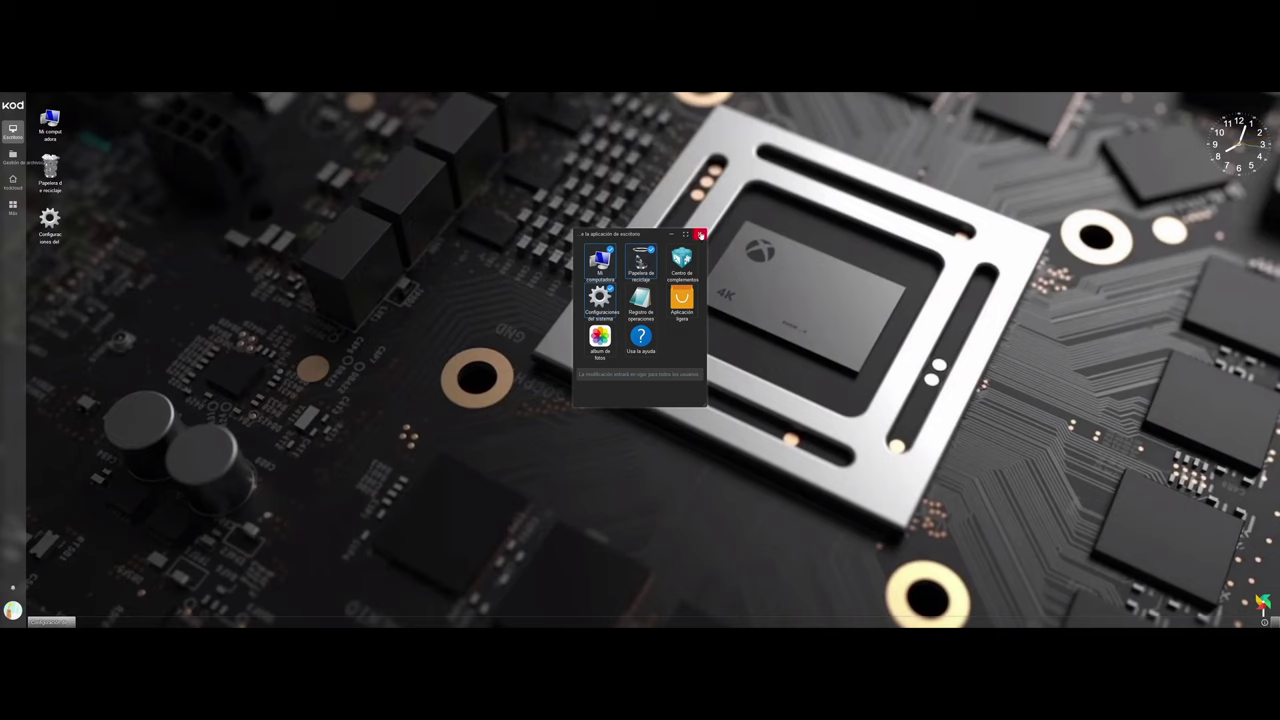
click(698, 236)
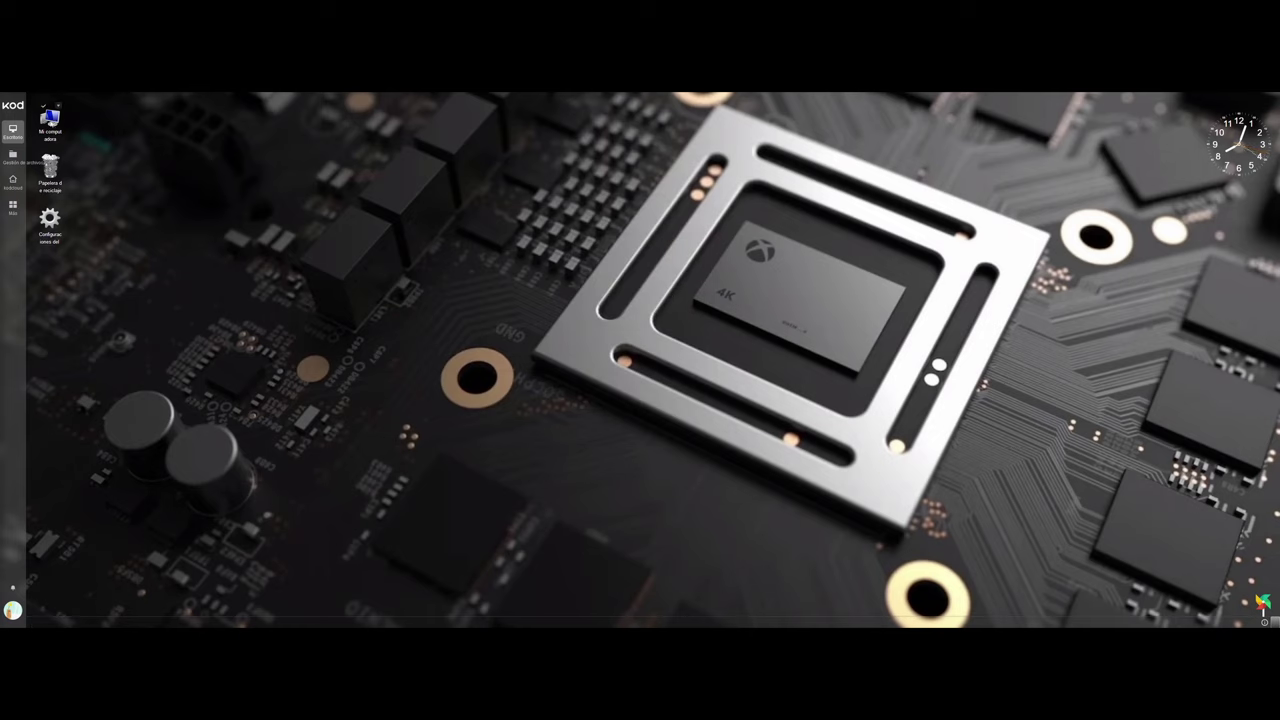
Open the recycle bin, empty it of the deleted icloud and trello items, and close its window
click(58, 104)
click(50, 180)
click(50, 216)
click(48, 165)
double_click(48, 166)
drag(303, 255, 209, 187)
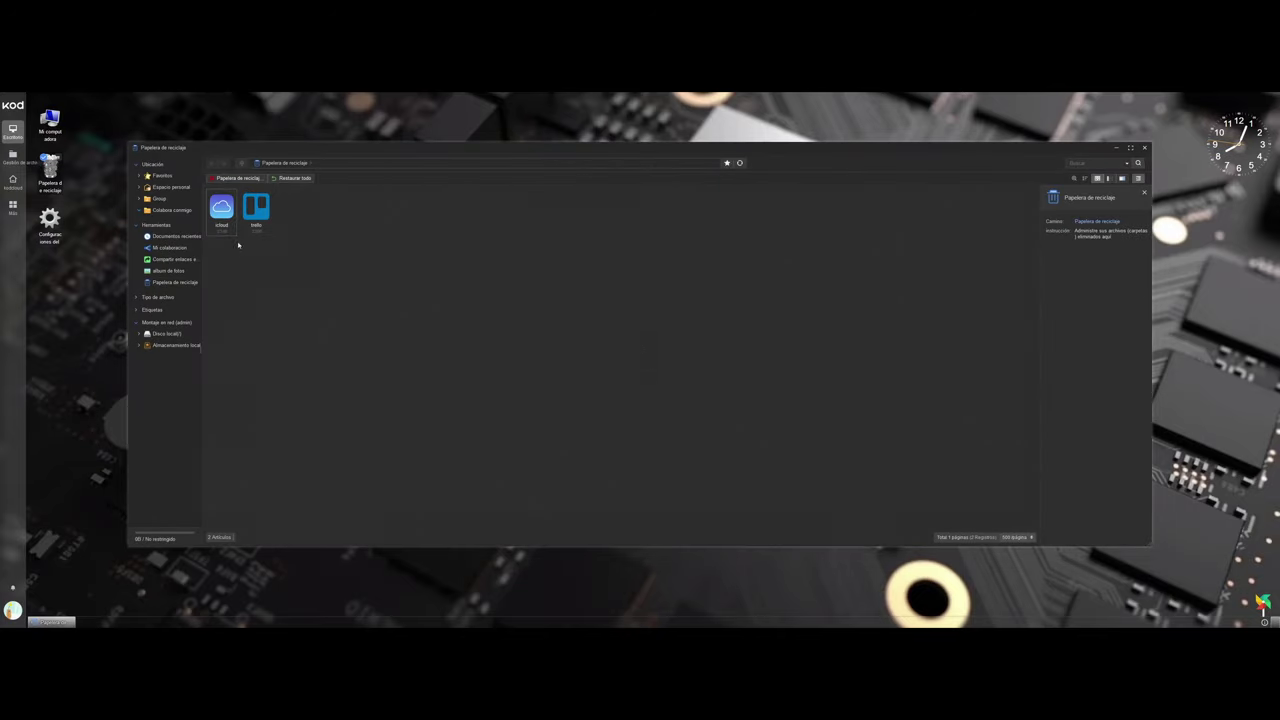
drag(268, 246, 207, 190)
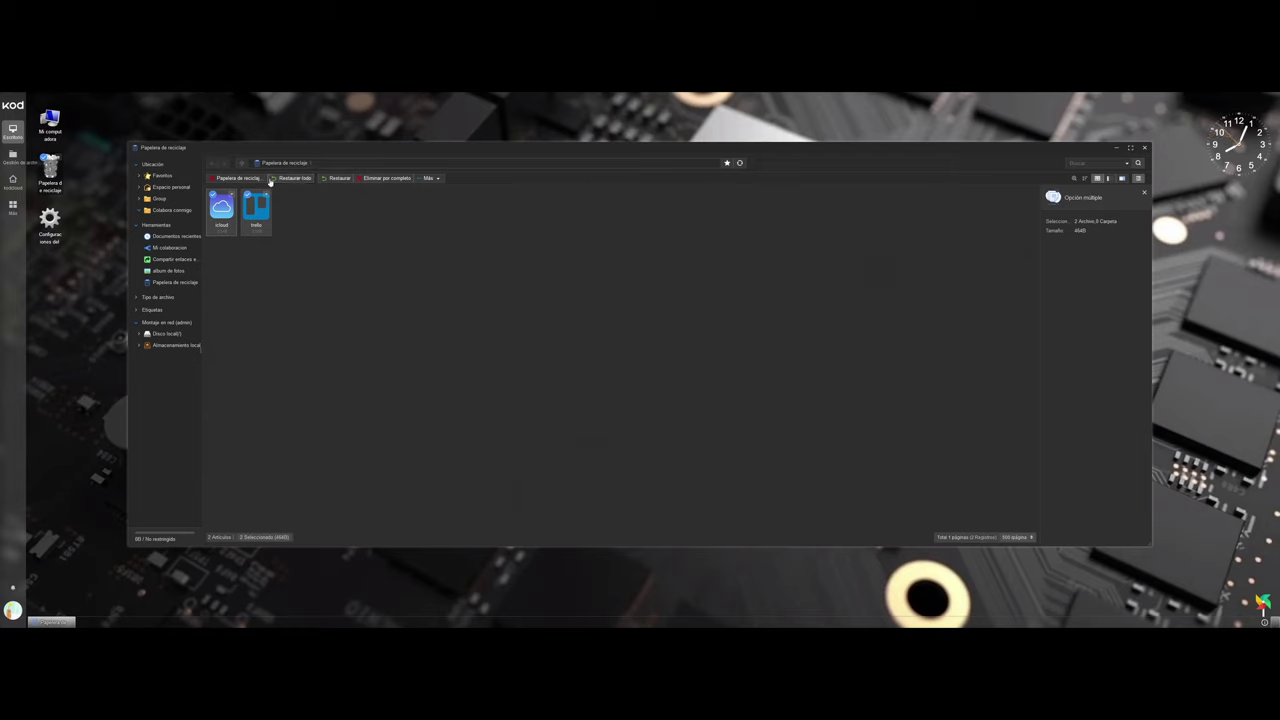
click(238, 179)
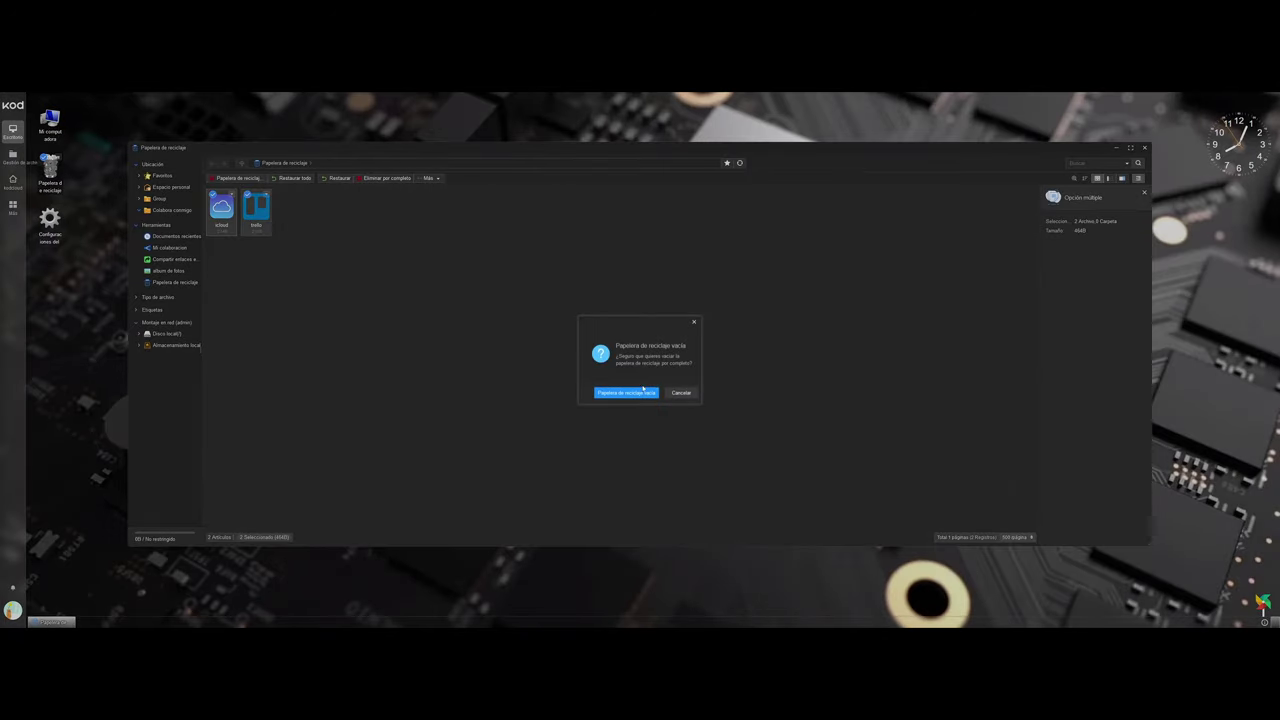
click(633, 394)
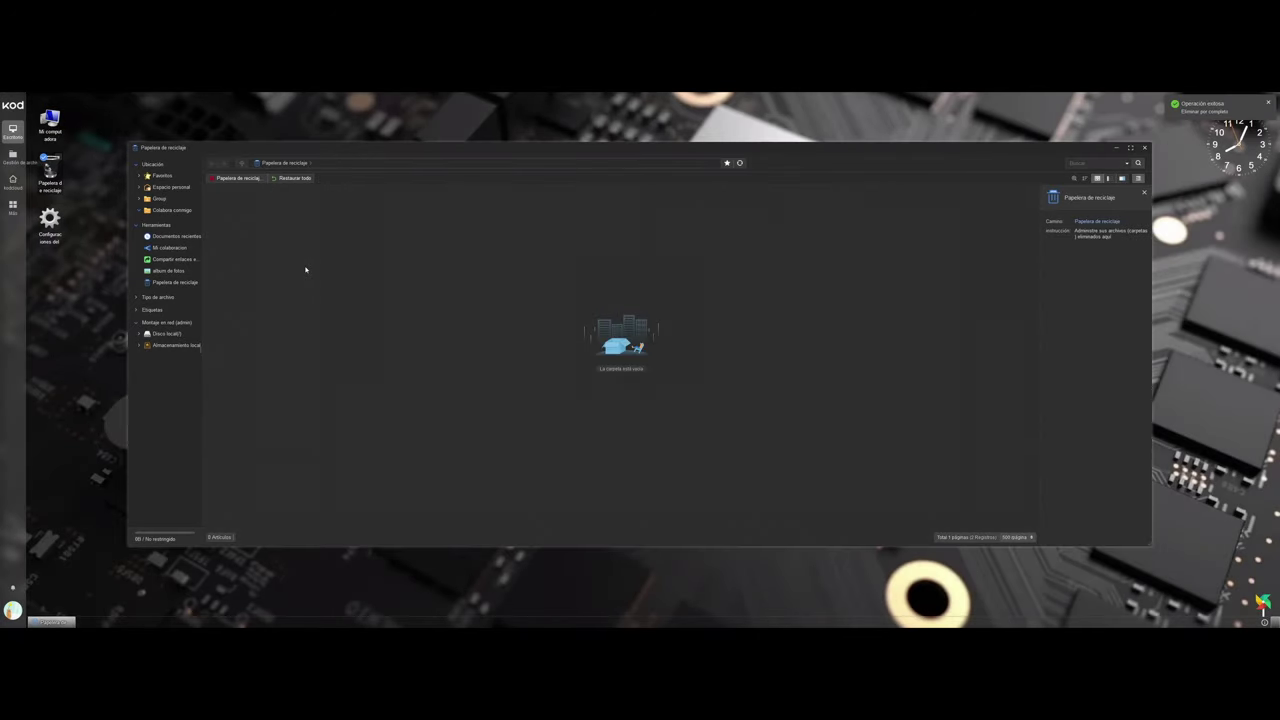
click(1144, 147)
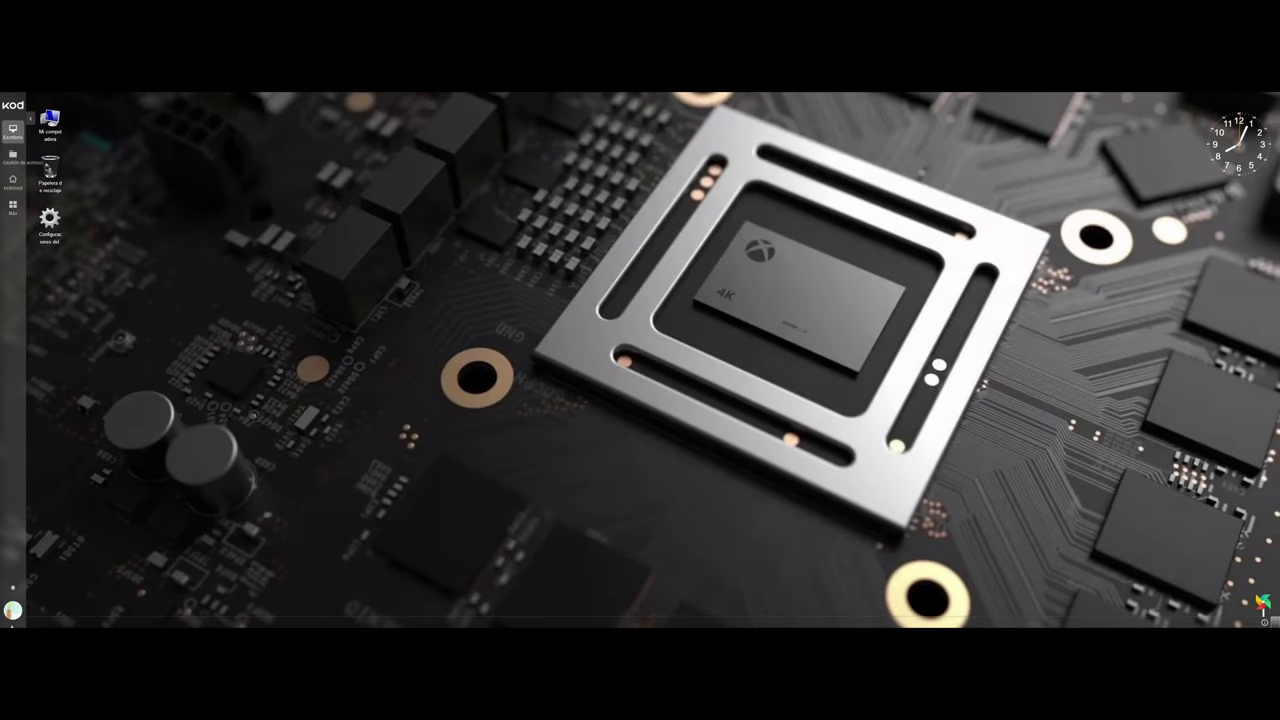
Open the personal account settings and replace the administrator's avatar with an image uploaded from the computer
click(13, 610)
click(75, 443)
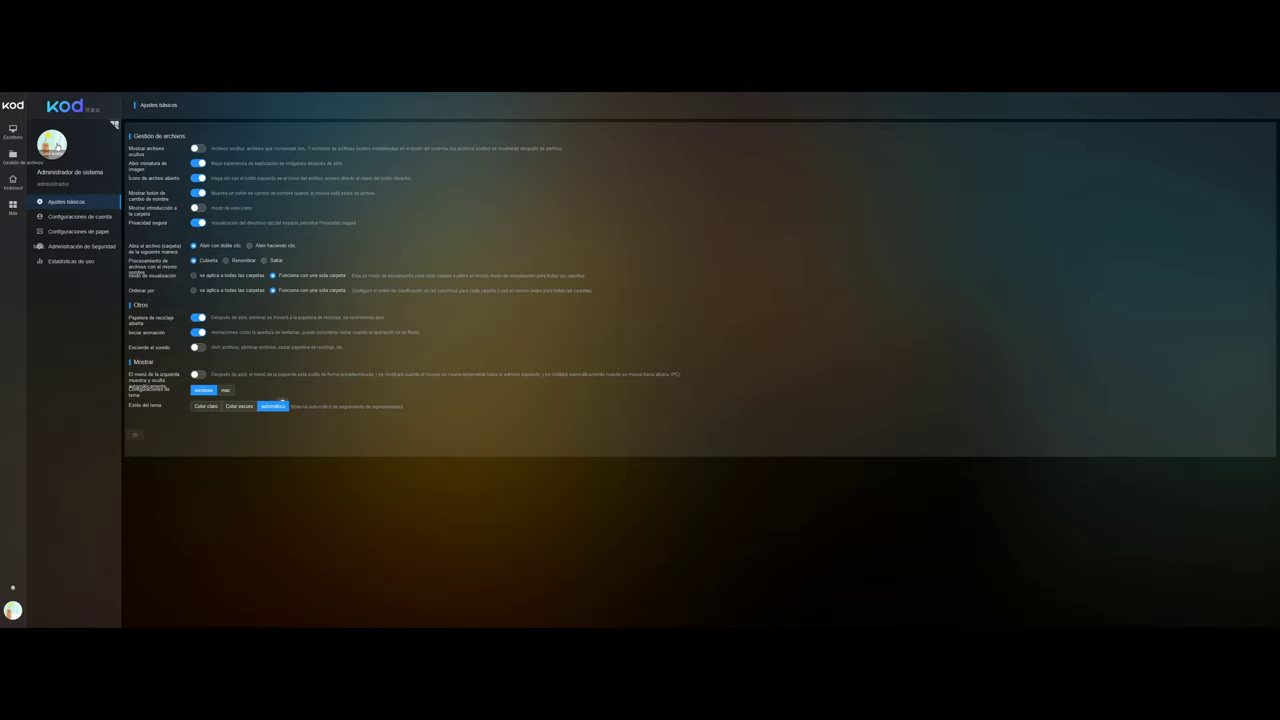
click(53, 144)
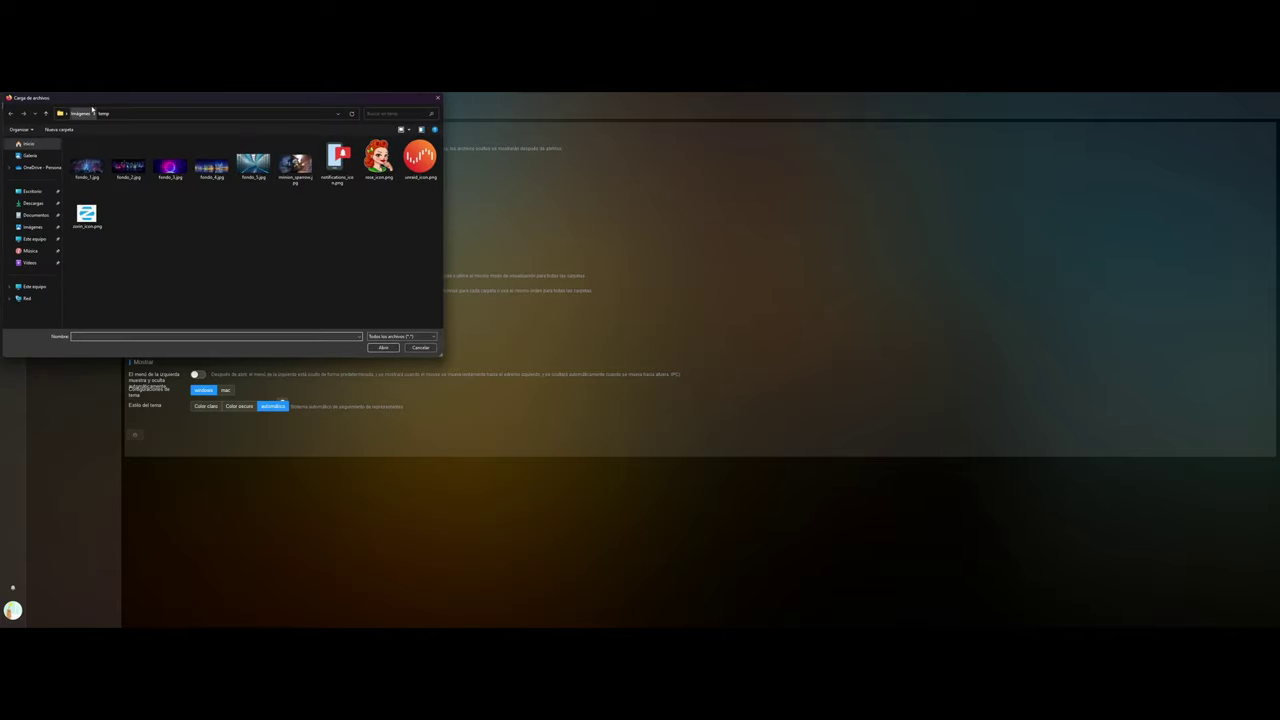
double_click(620, 280)
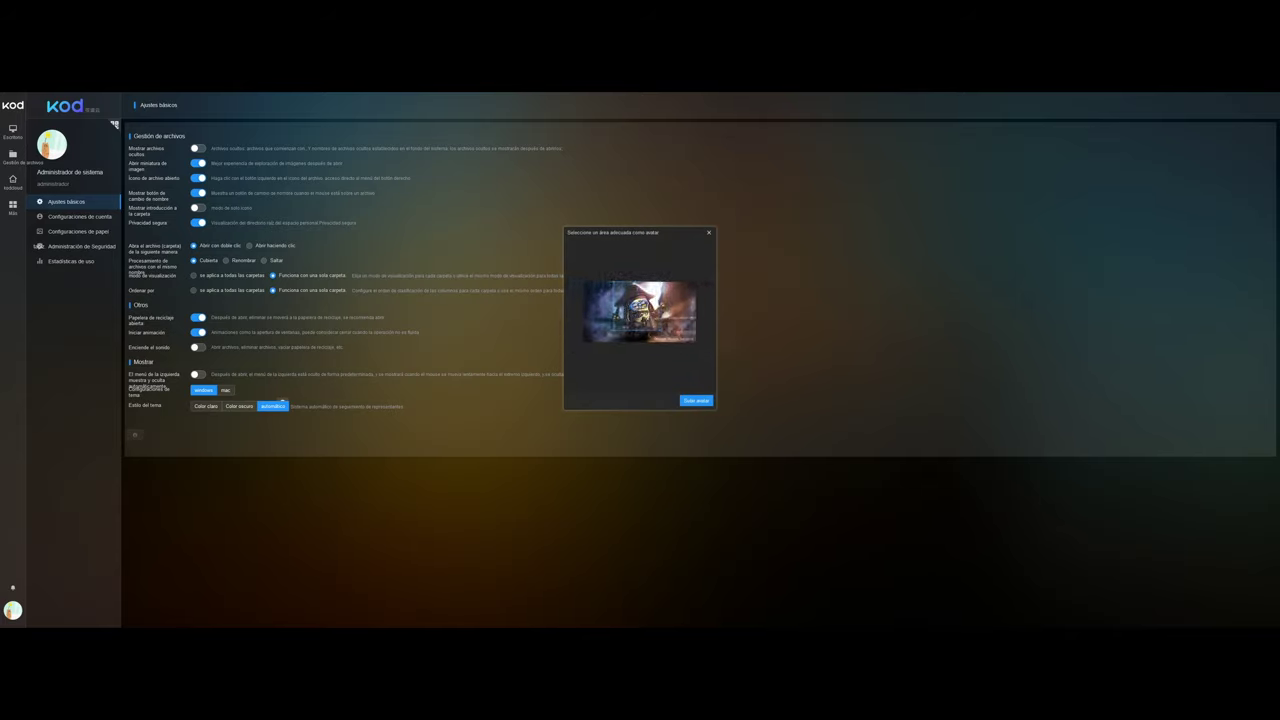
click(684, 401)
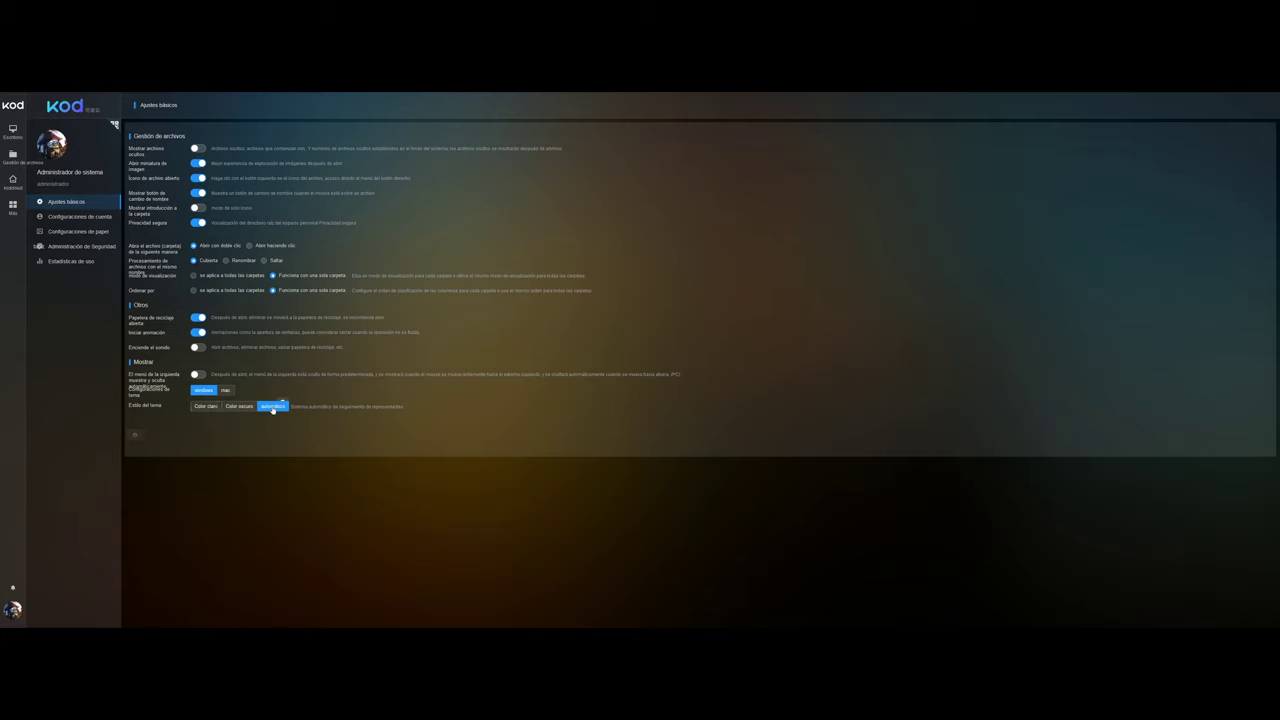
Try the Color claro theme style, and set the theme style to Color oscuro
click(205, 406)
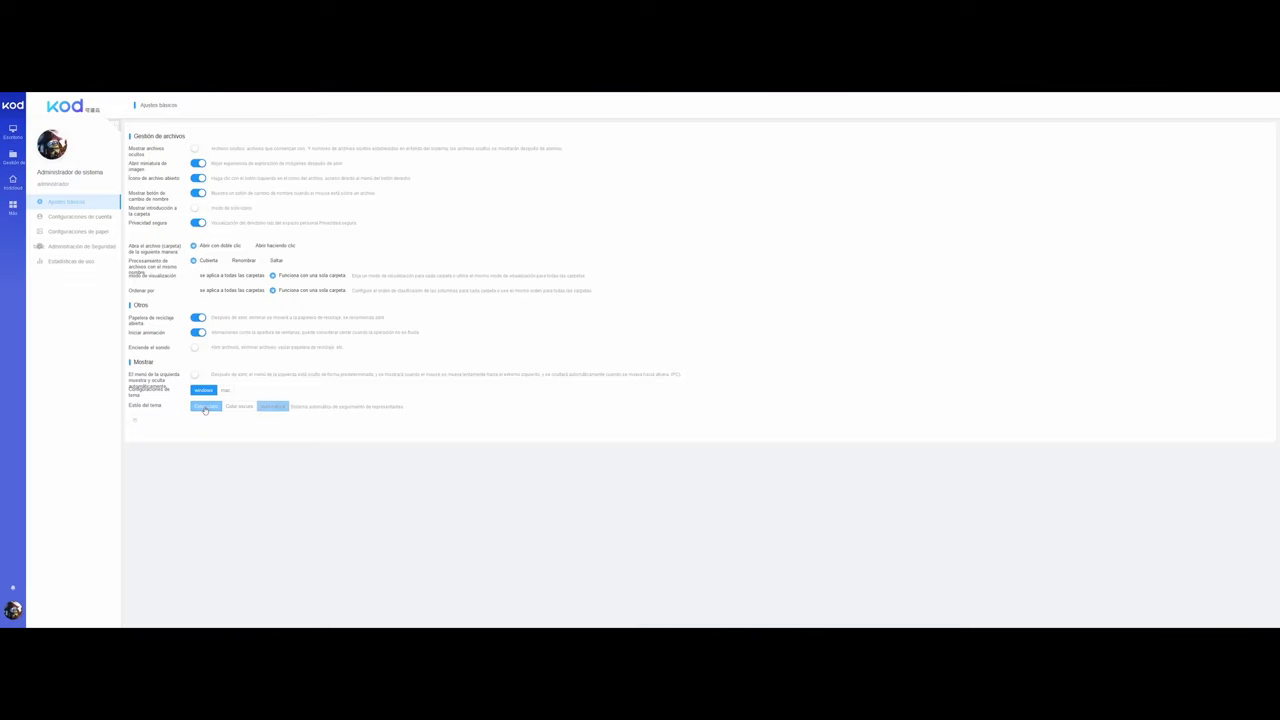
click(240, 406)
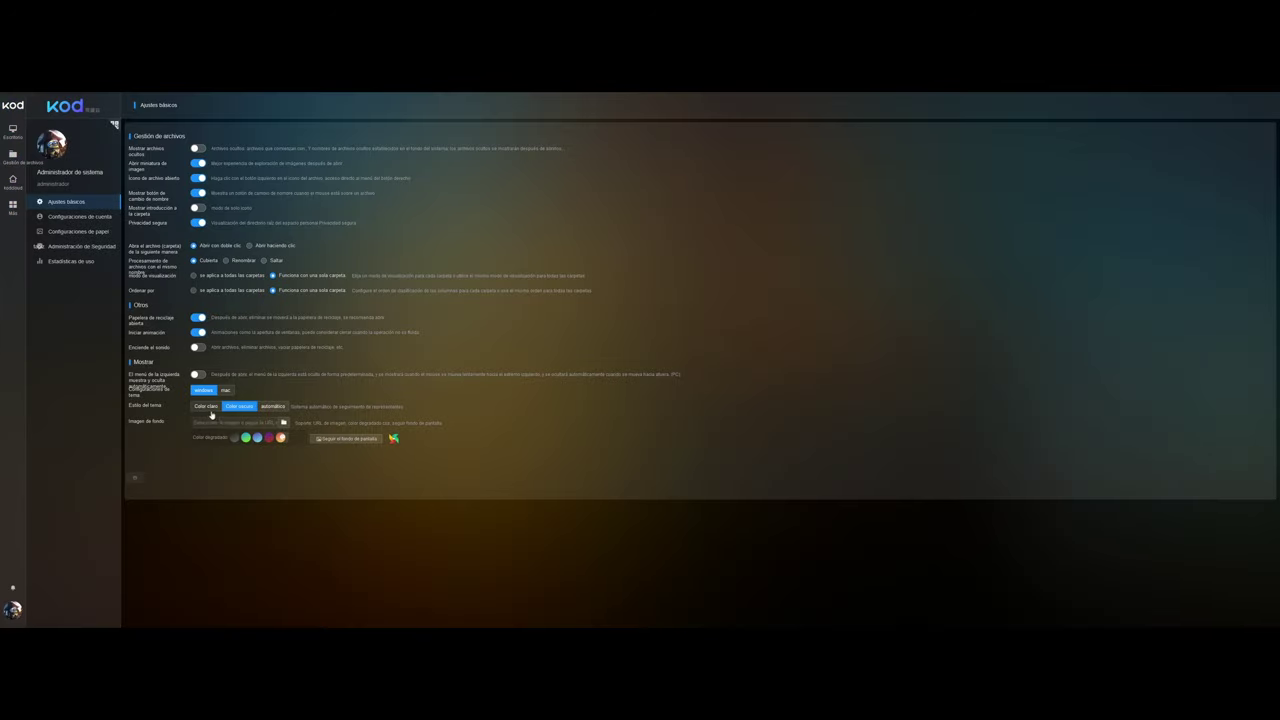